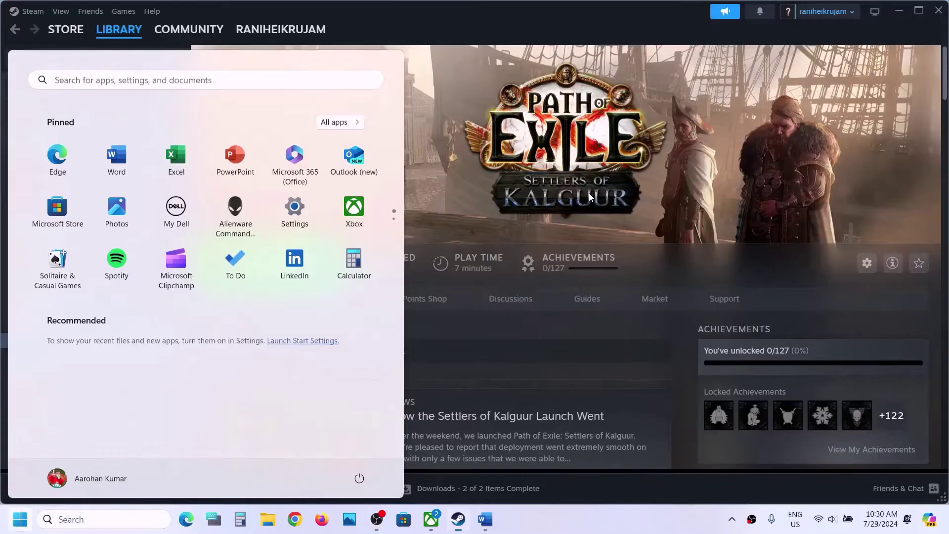
Switch to the Word document and highlight the -vulkan launch option in the Step 2 line
click(485, 519)
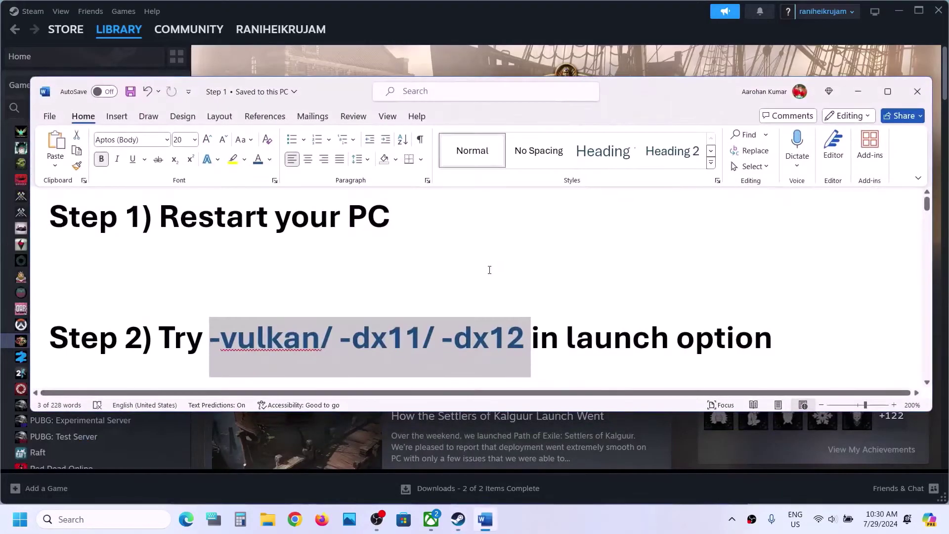
click(320, 315)
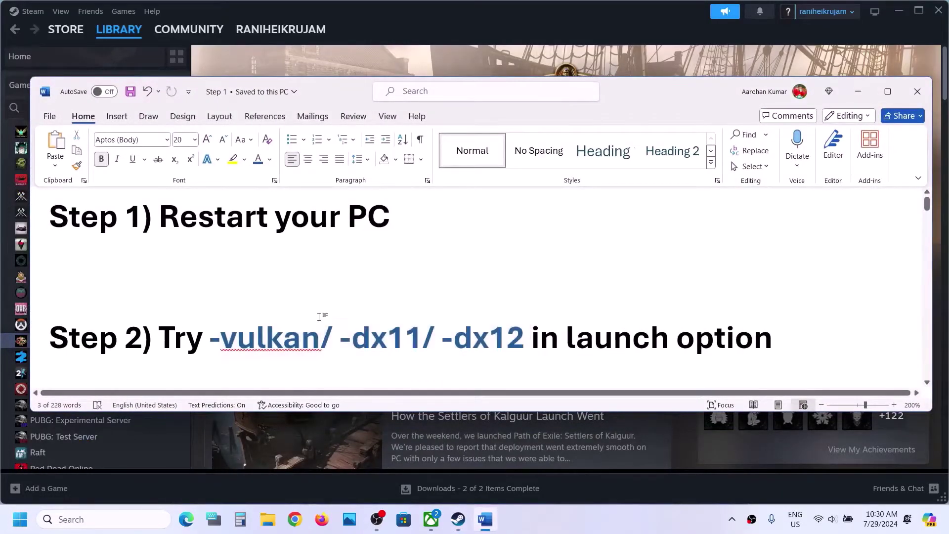
drag(320, 340, 213, 340)
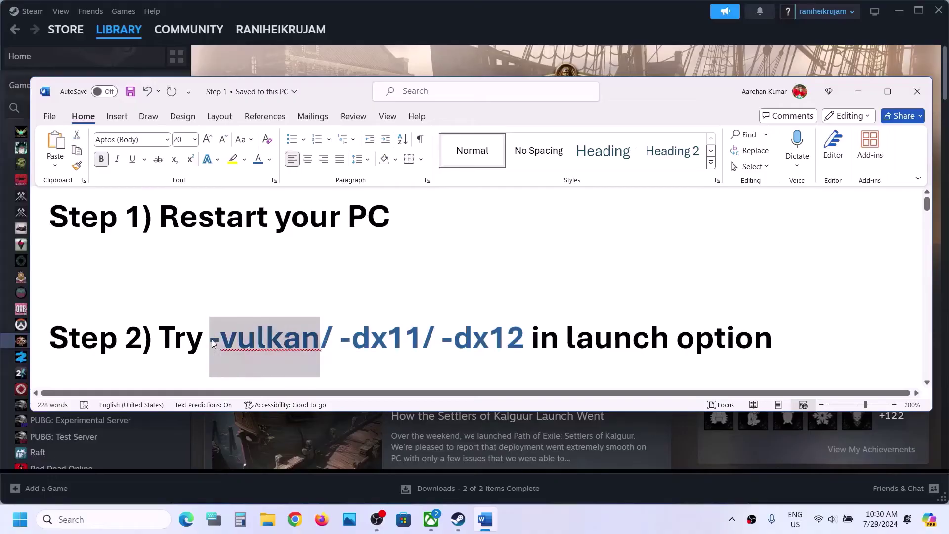
Switch to Steam and check the -vulkan launch option in Path of Exile's properties
click(415, 58)
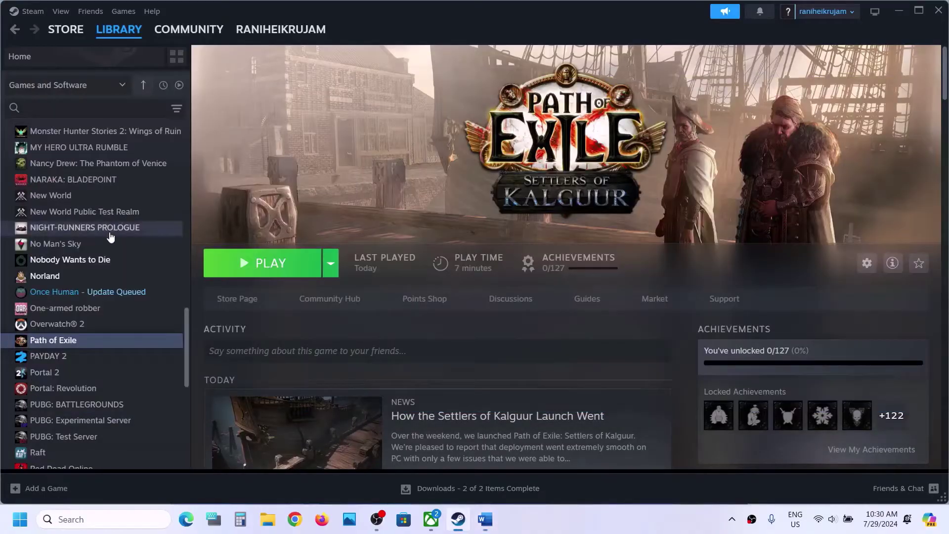
right_click(75, 341)
click(110, 437)
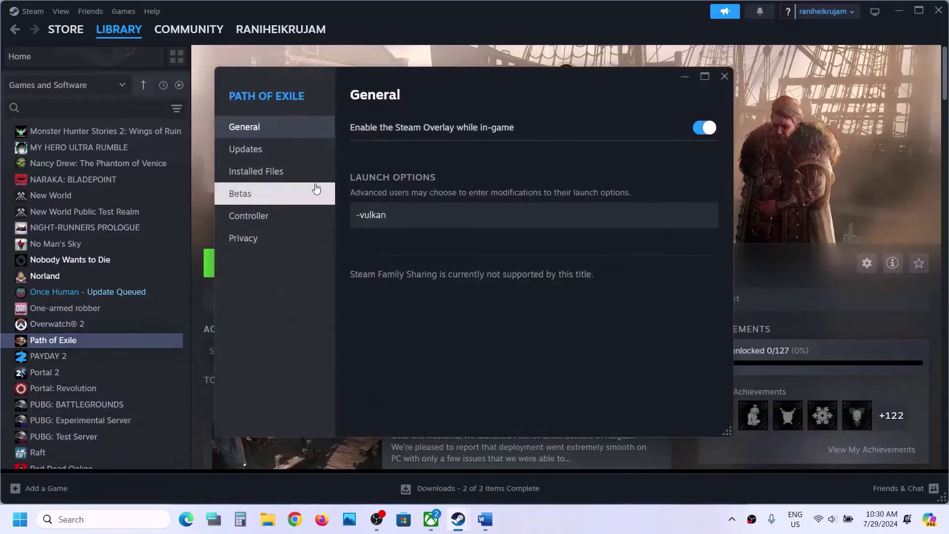
click(412, 218)
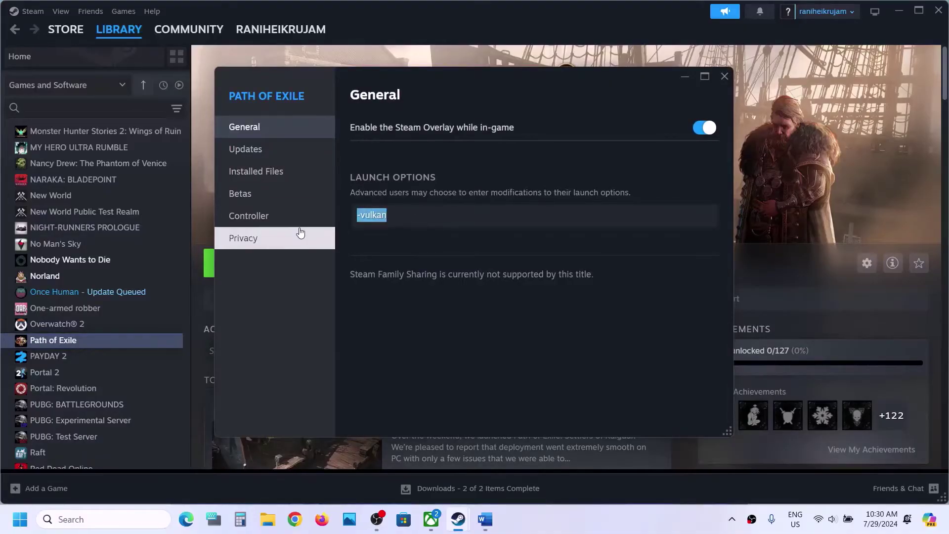
click(412, 249)
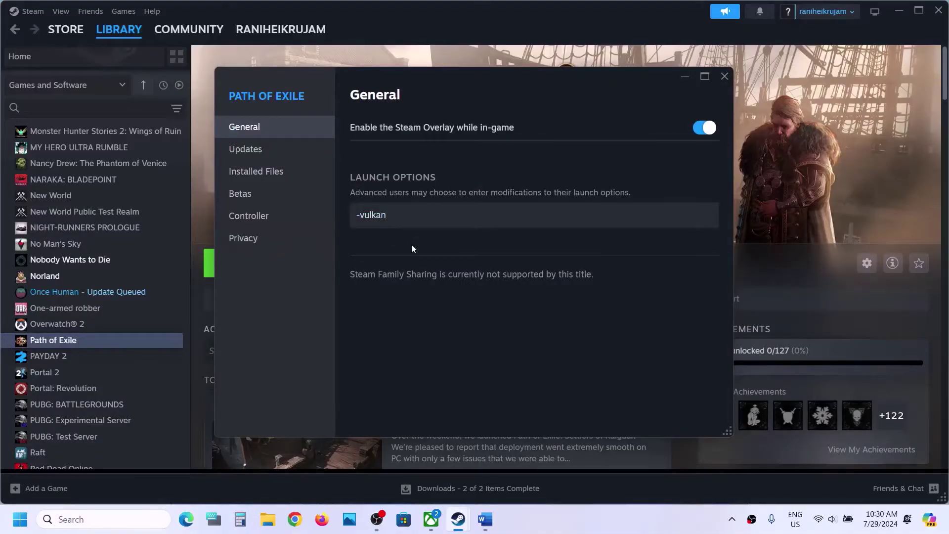
click(724, 77)
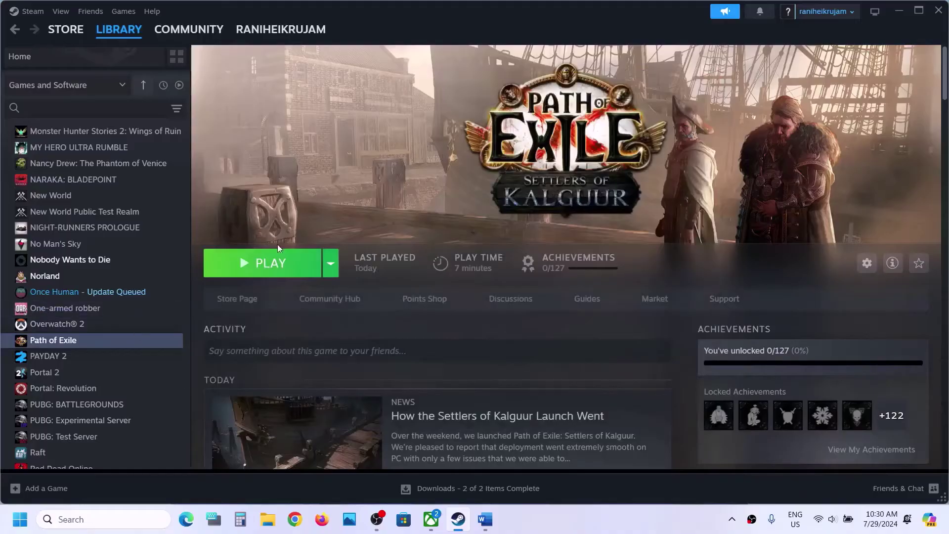
Replace Path of Exile's launch option with -dx11 in the game's properties and close them
right_click(104, 340)
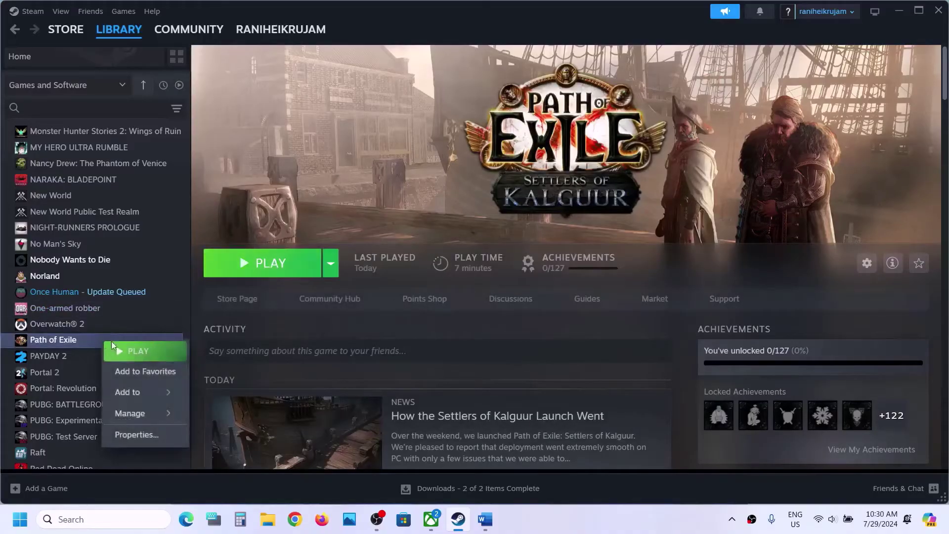
click(137, 435)
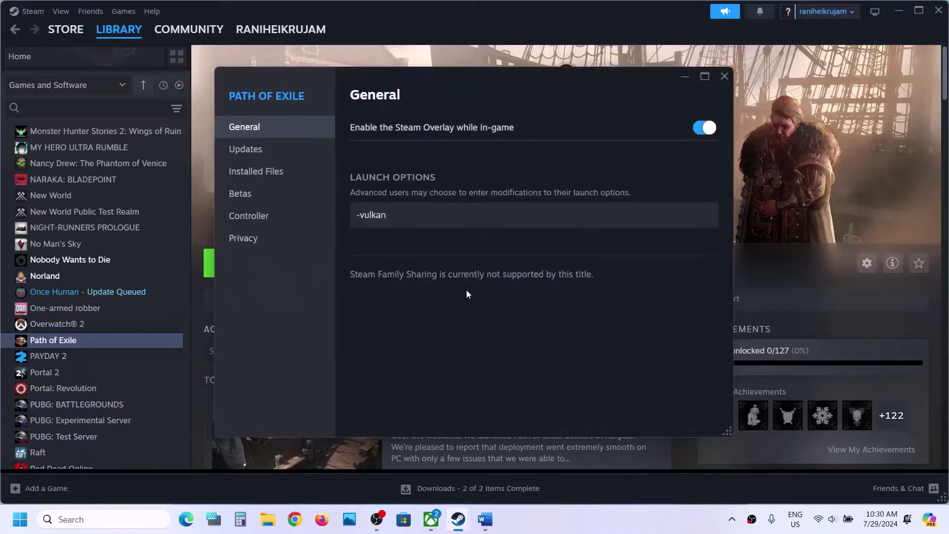
key(ctrl+a)
text(-)
click(724, 77)
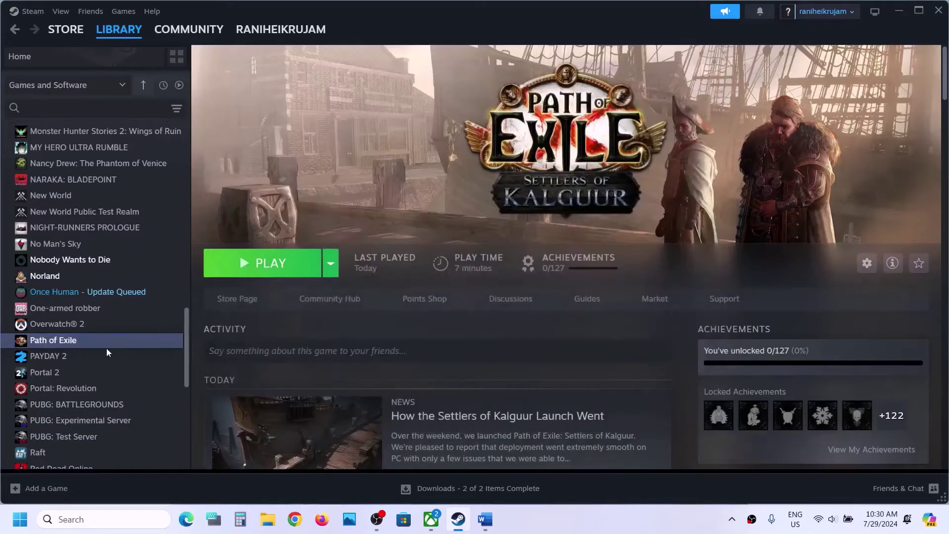
Change Path of Exile's launch option to -dx12 in the game's properties and close them
right_click(107, 347)
click(141, 439)
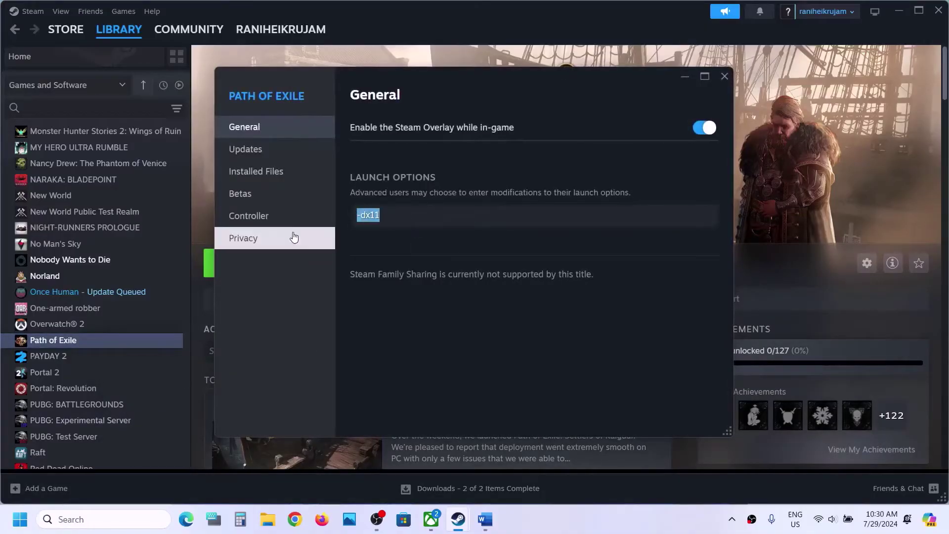
text(-dx)
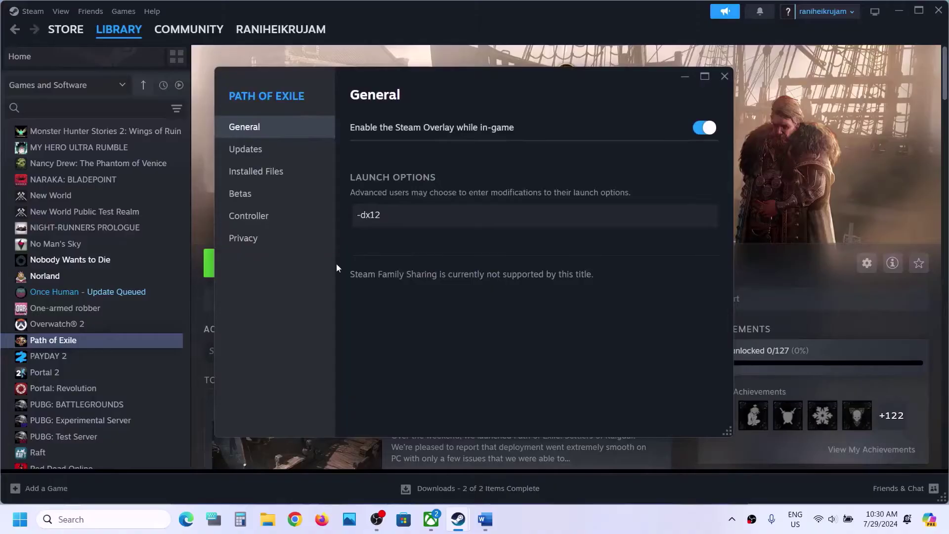
click(724, 77)
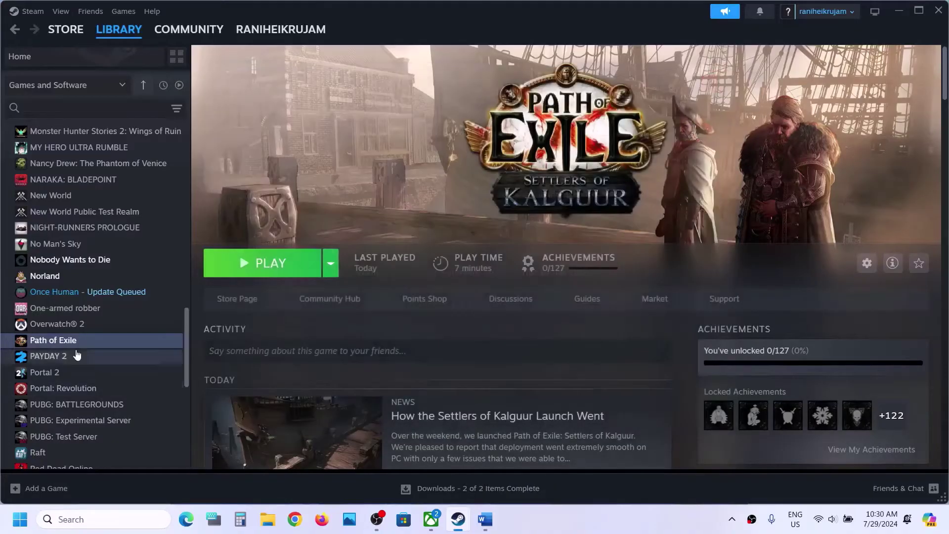
Clear the launch options in Path of Exile's properties, leaving them empty, and close the properties
right_click(74, 341)
click(120, 435)
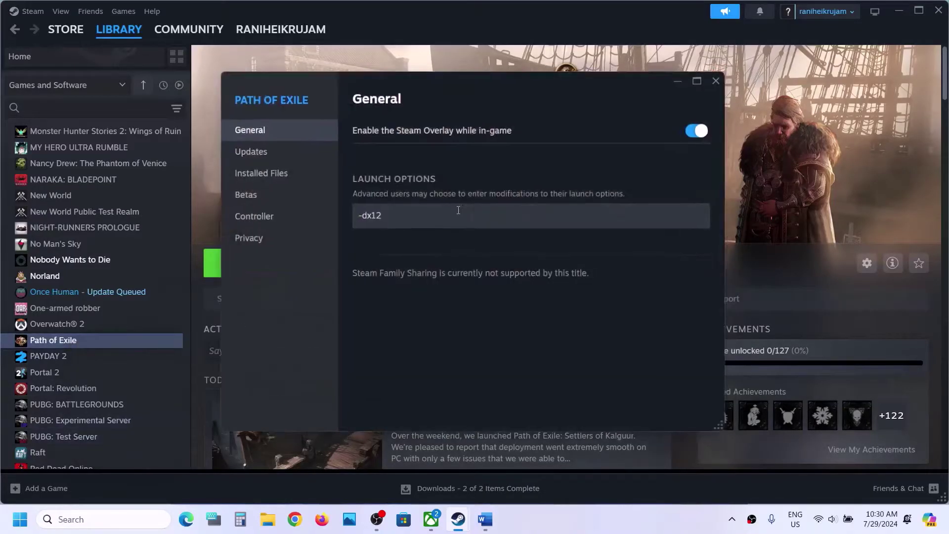
key(BackSpace)
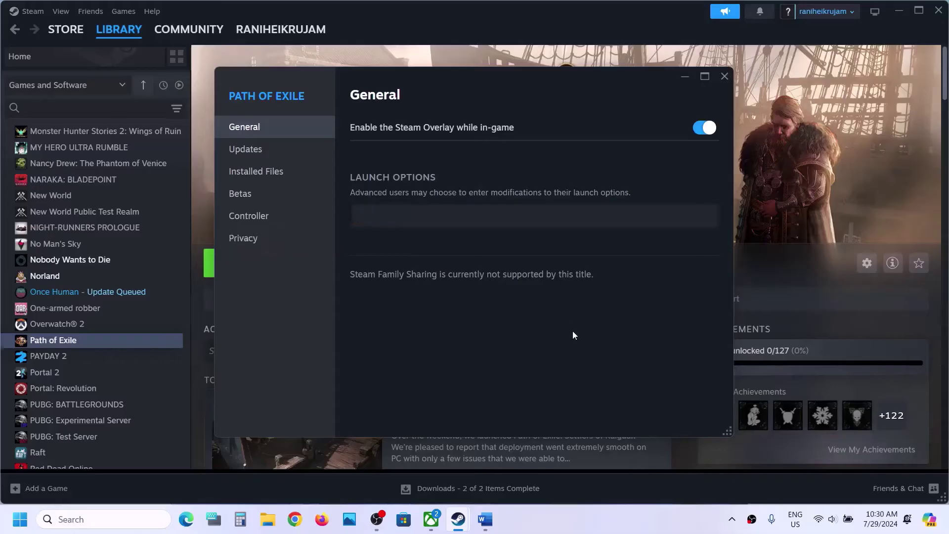
click(724, 77)
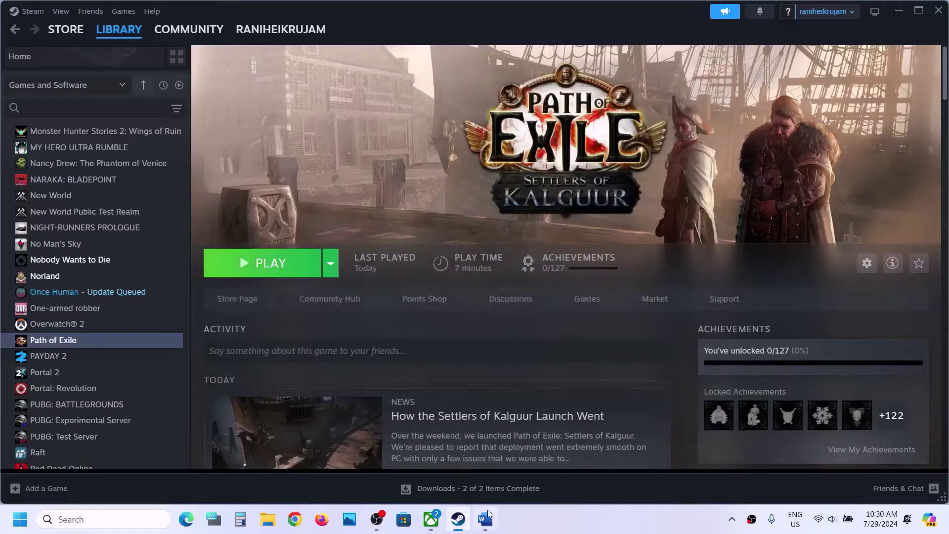
Switch to the Word document and highlight the instruction to run the game as an administrator from its installation folder
click(485, 519)
scroll(457, 230, down, 3)
scroll(457, 231, down, 1)
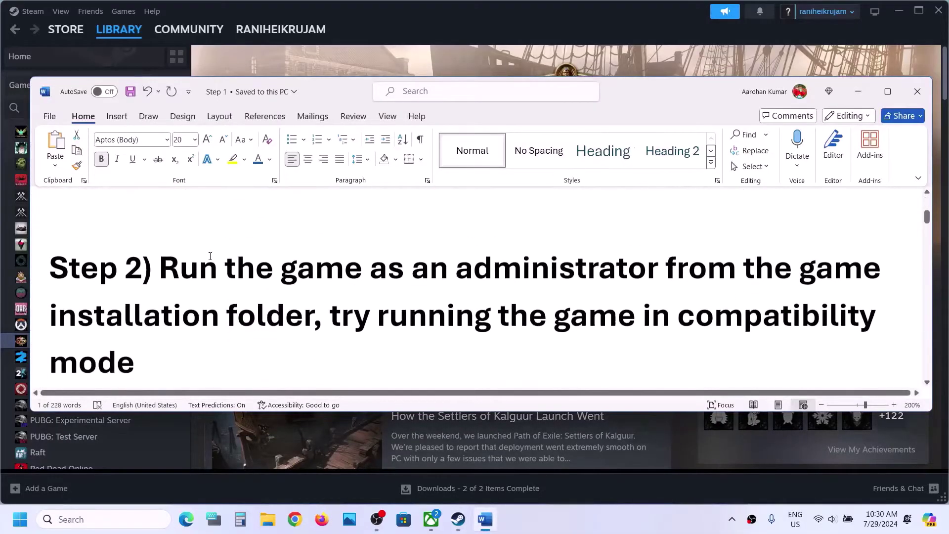
drag(205, 260, 312, 317)
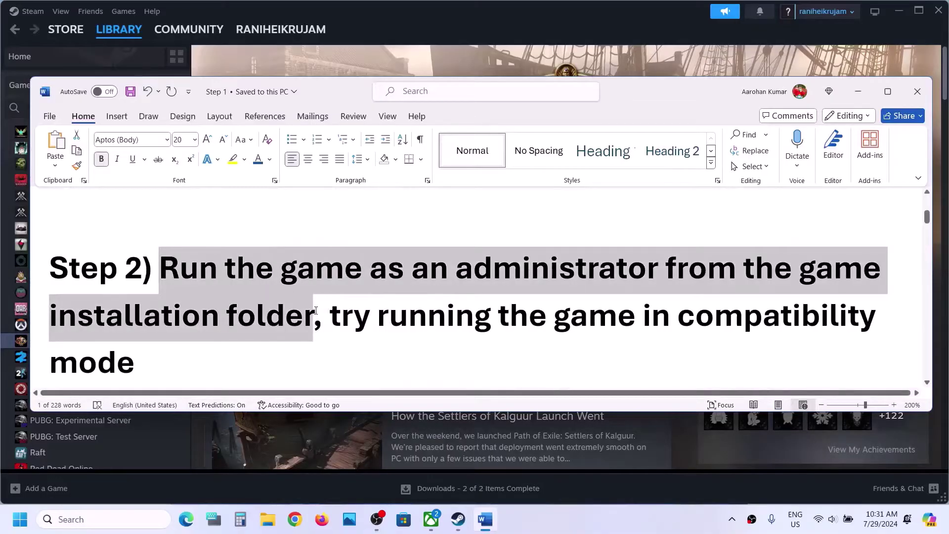
Switch to Steam and open Path of Exile's local installation folder
click(525, 53)
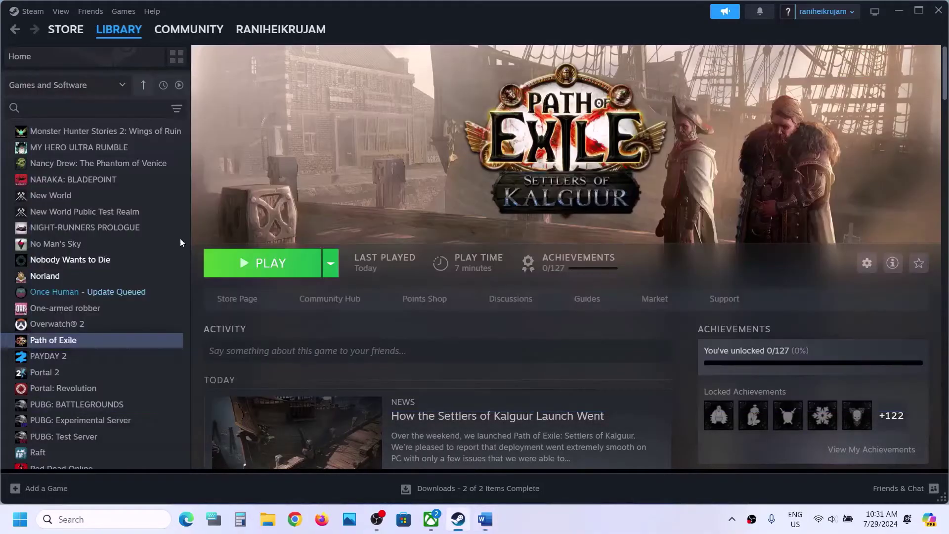
right_click(102, 338)
mouse_move(138, 415)
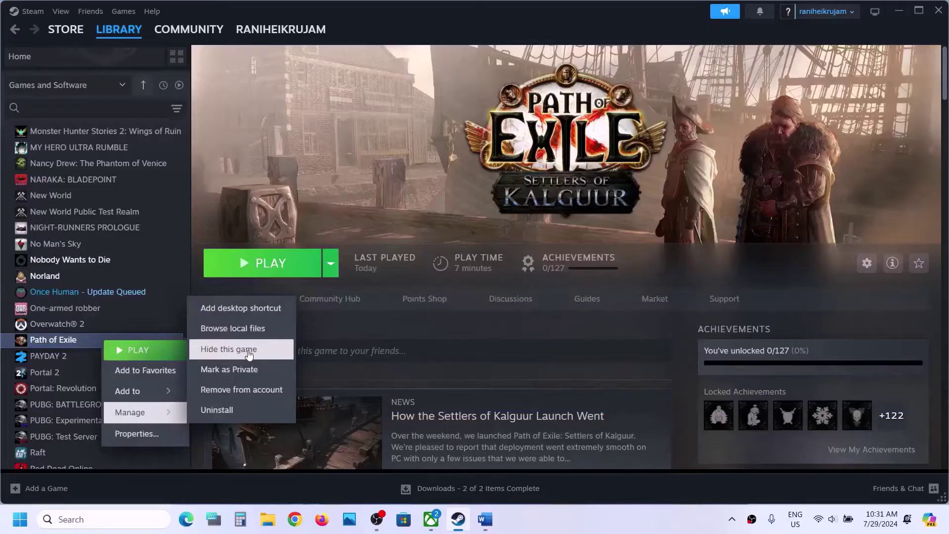
click(254, 327)
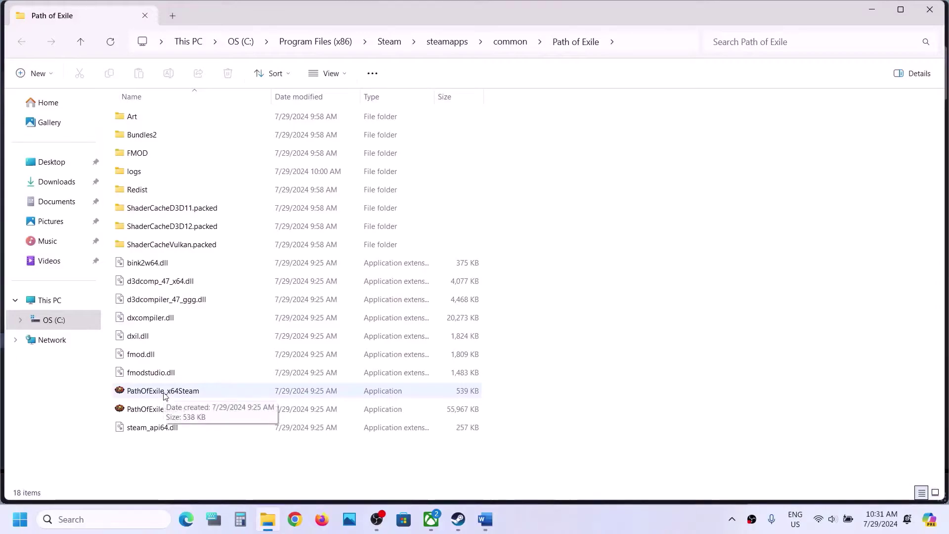
Set PathOfExile_x64Steam to run as an administrator, apply the change, and test-launch the game before closing it
click(181, 389)
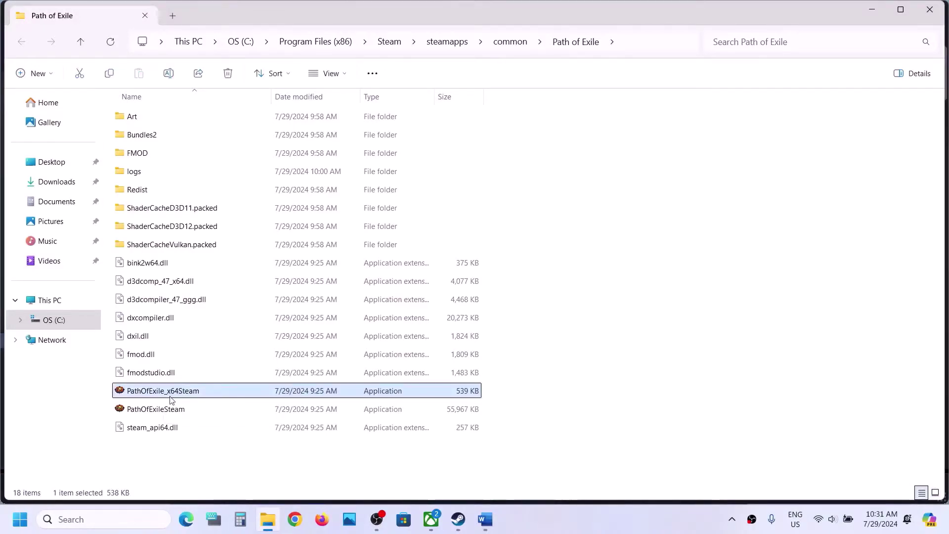
right_click(171, 399)
click(225, 294)
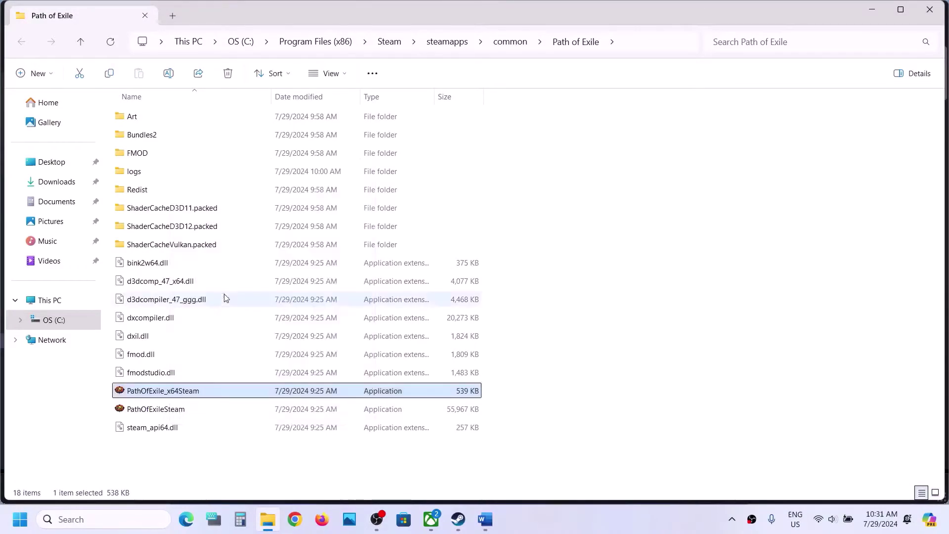
click(290, 197)
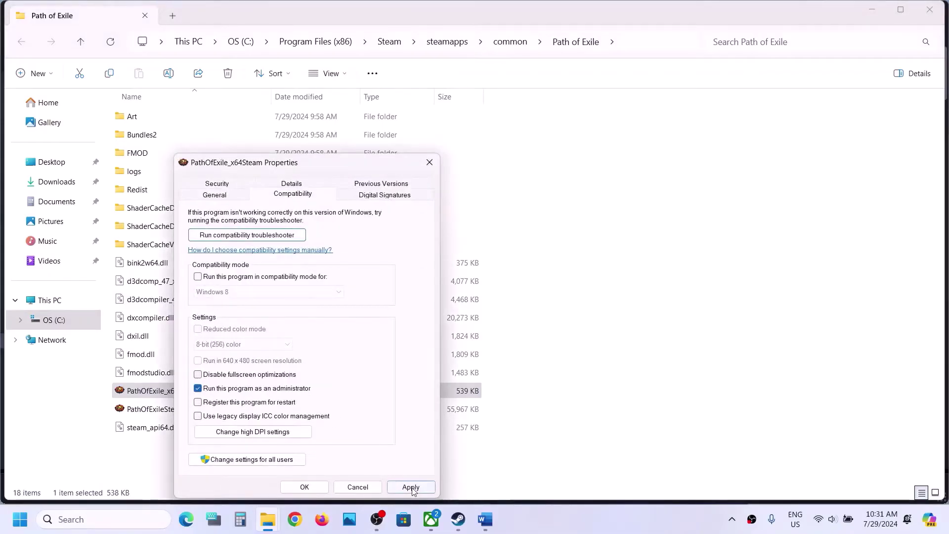
click(410, 487)
click(313, 487)
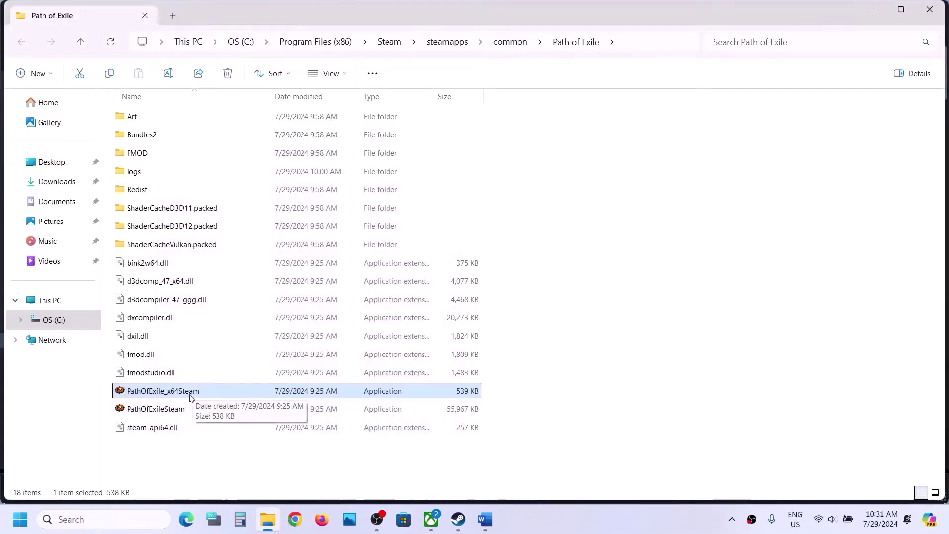
double_click(188, 395)
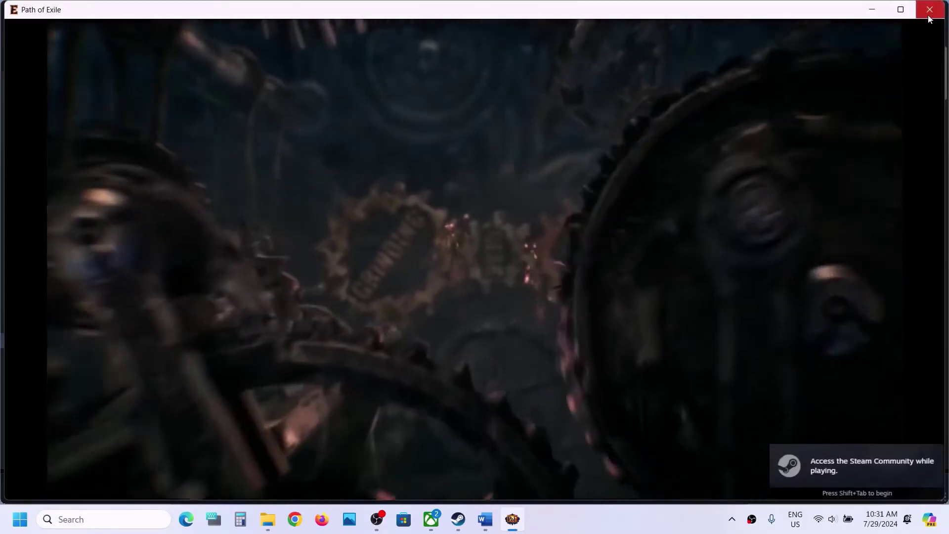
click(928, 9)
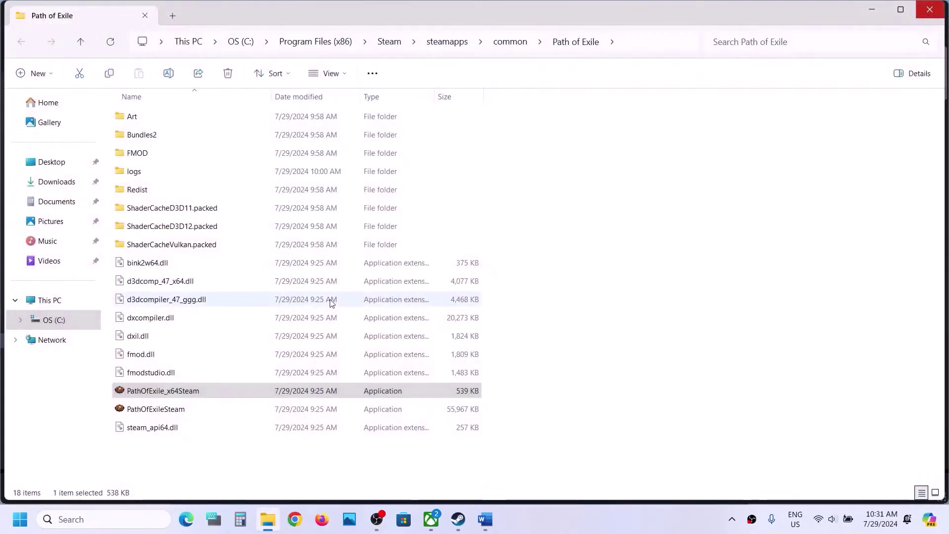
Enable compatibility mode for Windows 8 on PathOfExile_x64Steam and apply the change
right_click(157, 391)
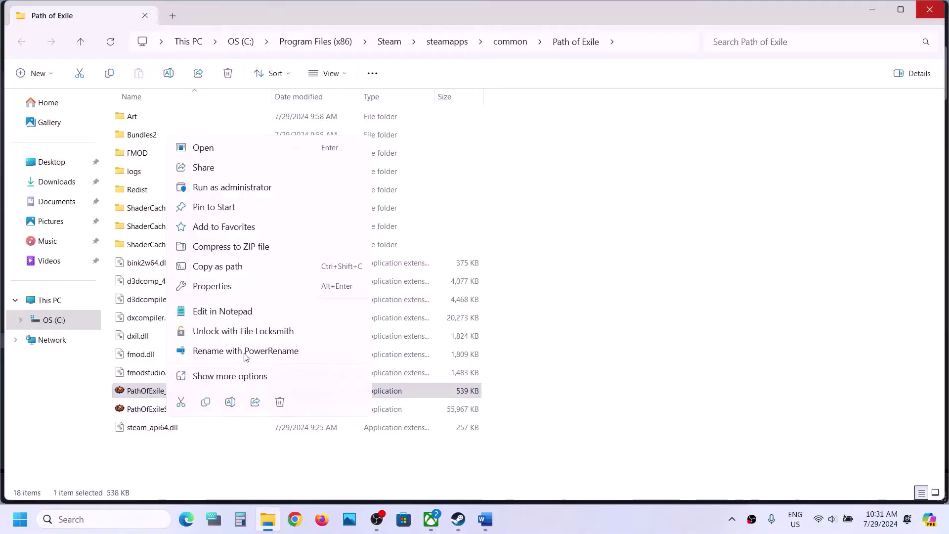
click(215, 286)
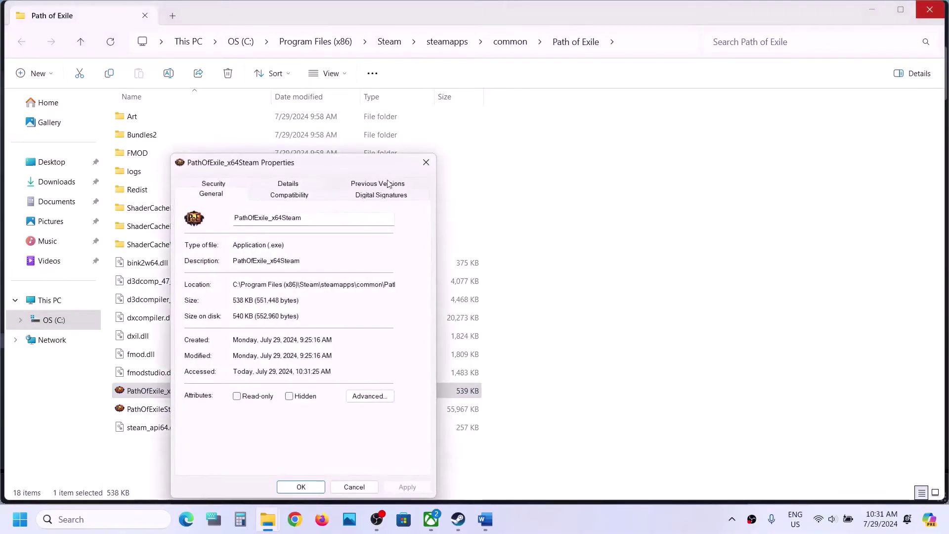
click(296, 196)
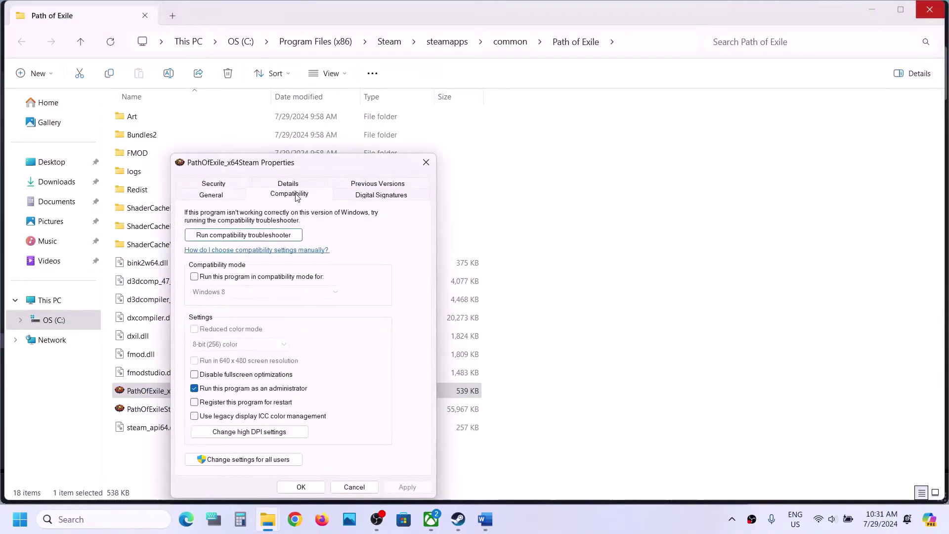
click(194, 277)
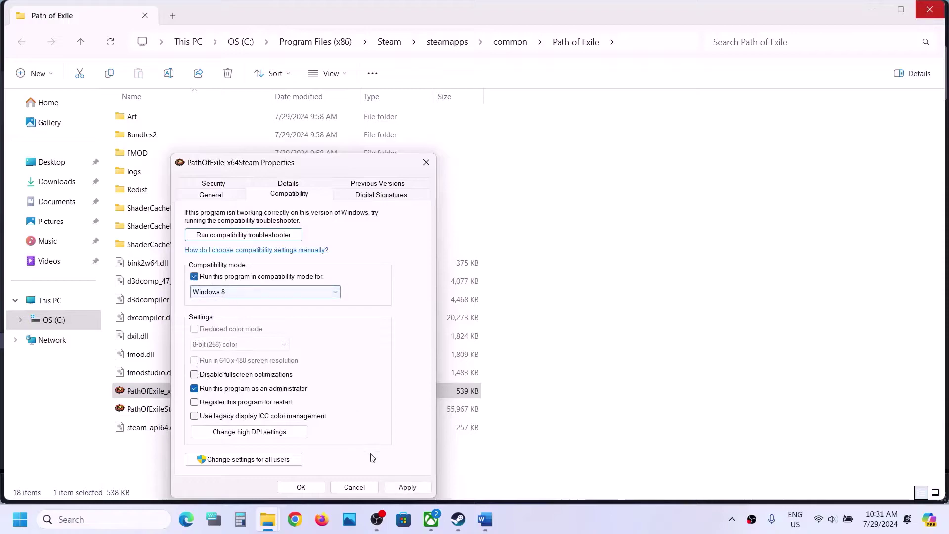
click(406, 488)
click(302, 487)
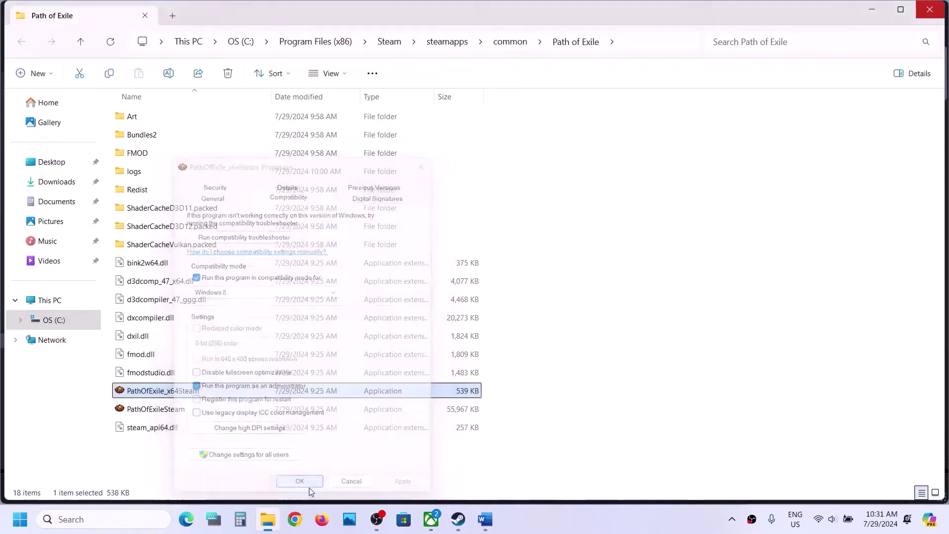
Set PathOfExile_x64Steam's compatibility mode to Windows 7, disable fullscreen optimizations, and apply the changes
right_click(173, 394)
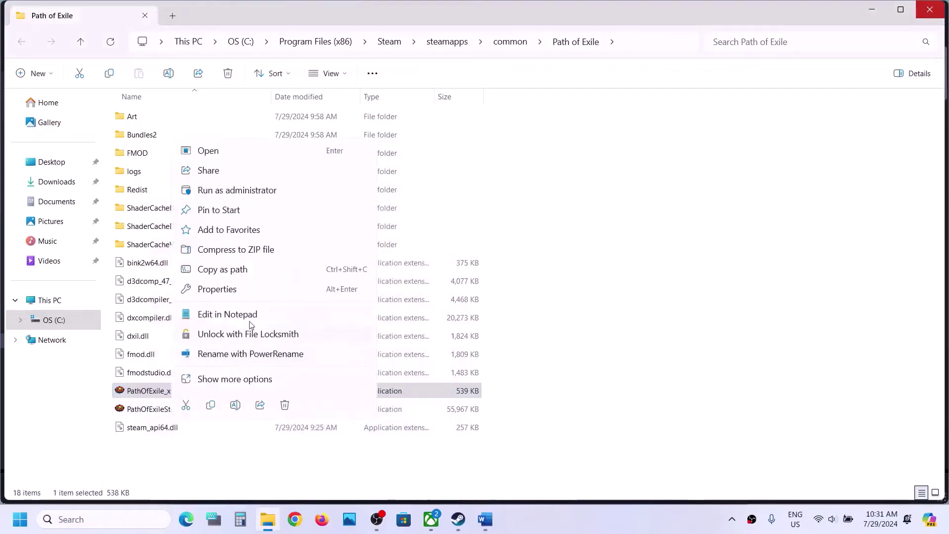
click(225, 289)
click(278, 196)
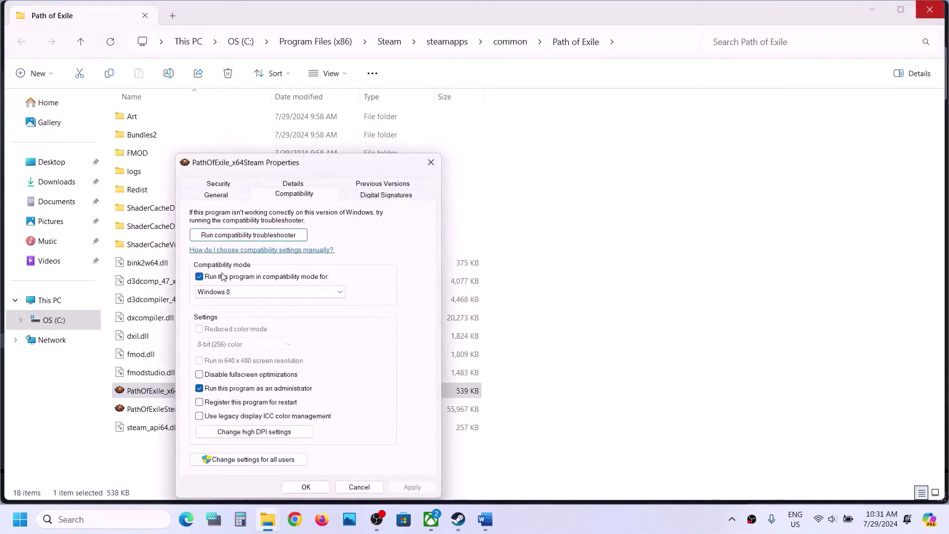
click(222, 291)
click(220, 327)
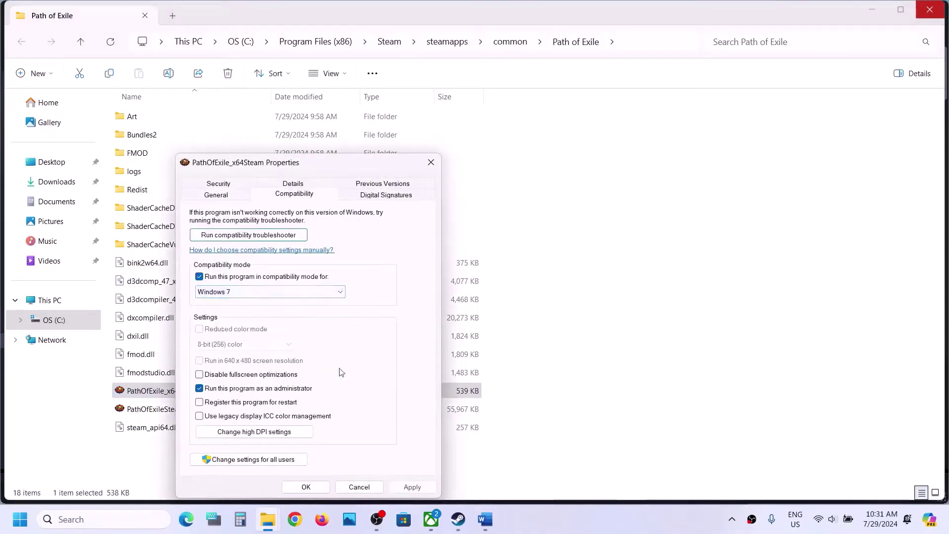
click(403, 485)
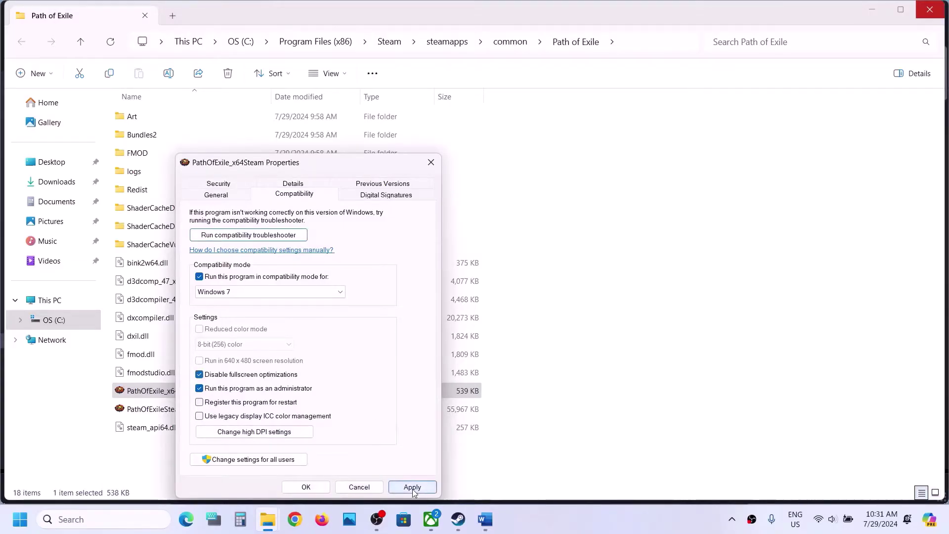
click(306, 486)
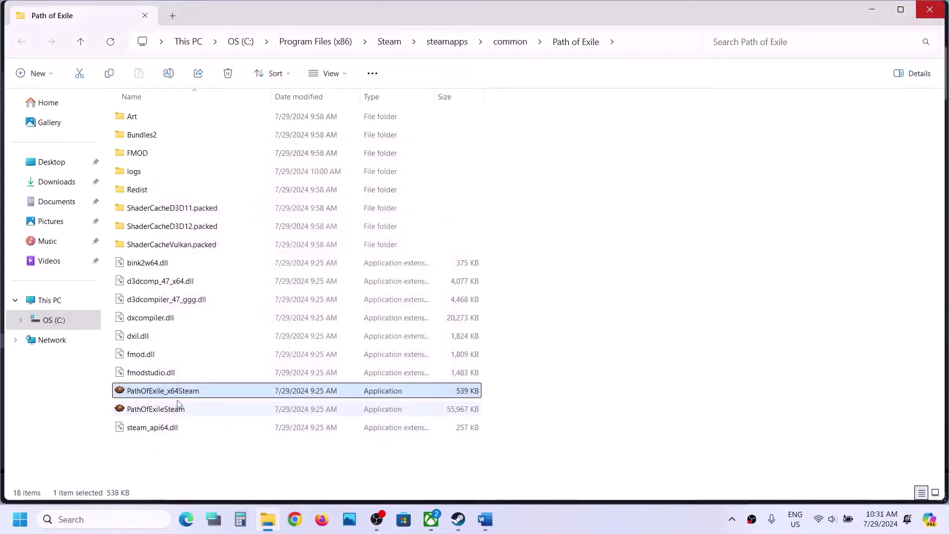
Set PathOfExileSteam to run as an administrator in its compatibility properties and apply the change
click(165, 410)
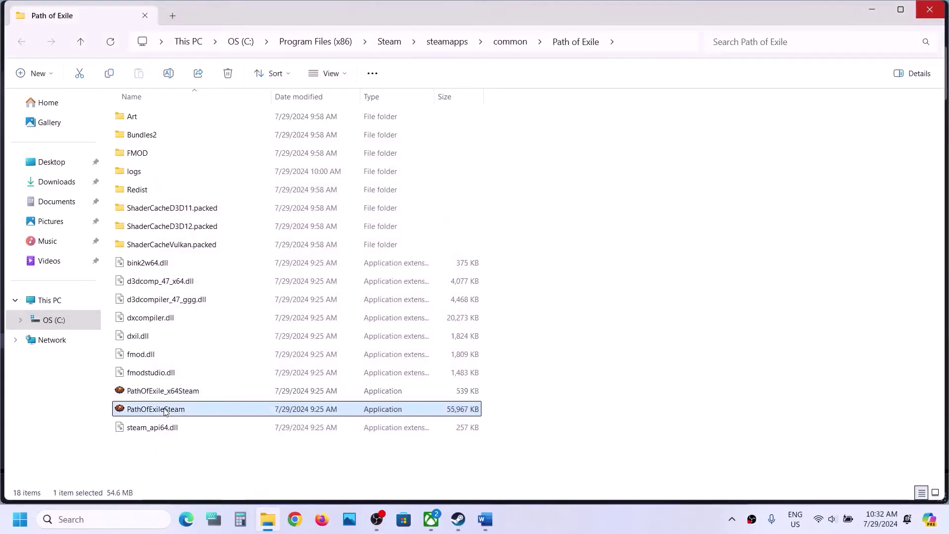
right_click(165, 410)
right_click(147, 411)
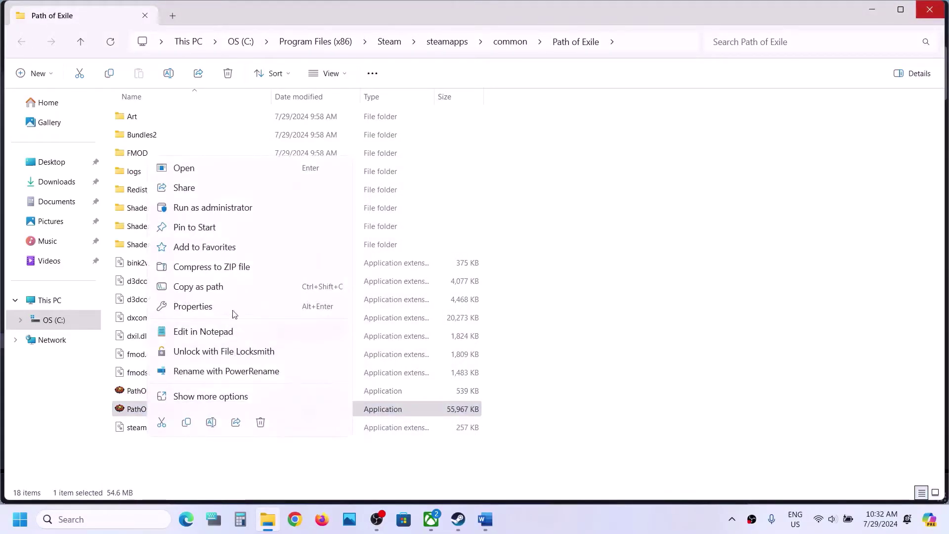
click(218, 306)
click(255, 196)
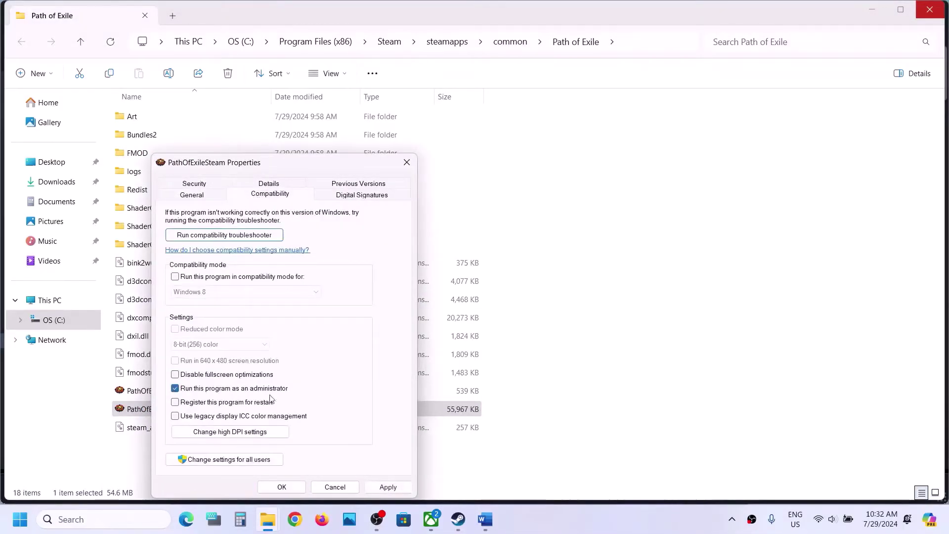
click(376, 484)
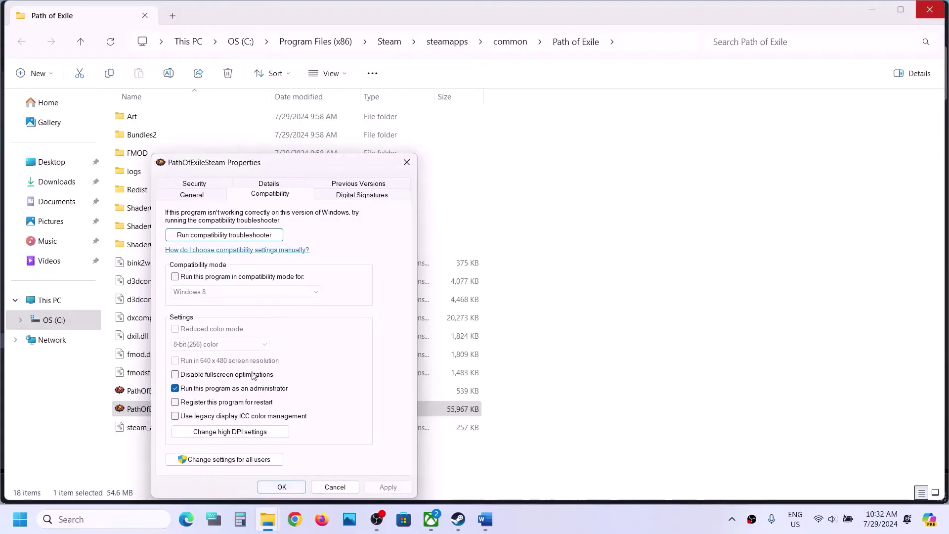
Enable compatibility mode for PathOfExileSteam, trying Windows 8 and then Windows 7, disable fullscreen optimizations, and apply the changes
click(175, 276)
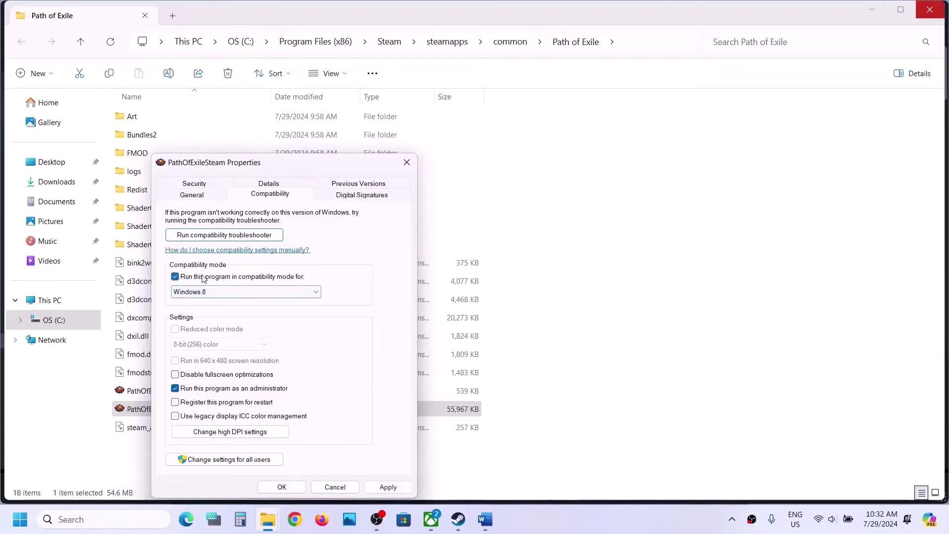
click(383, 488)
click(217, 291)
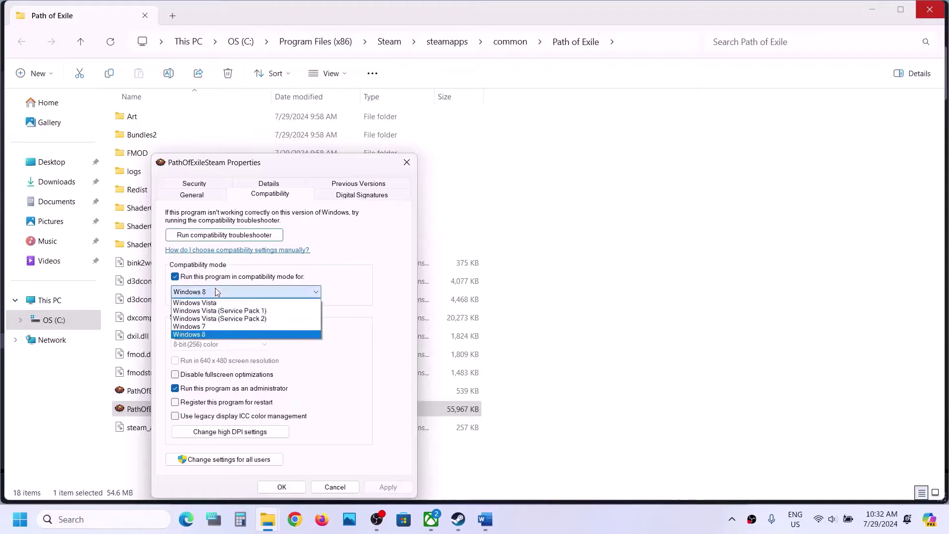
click(203, 326)
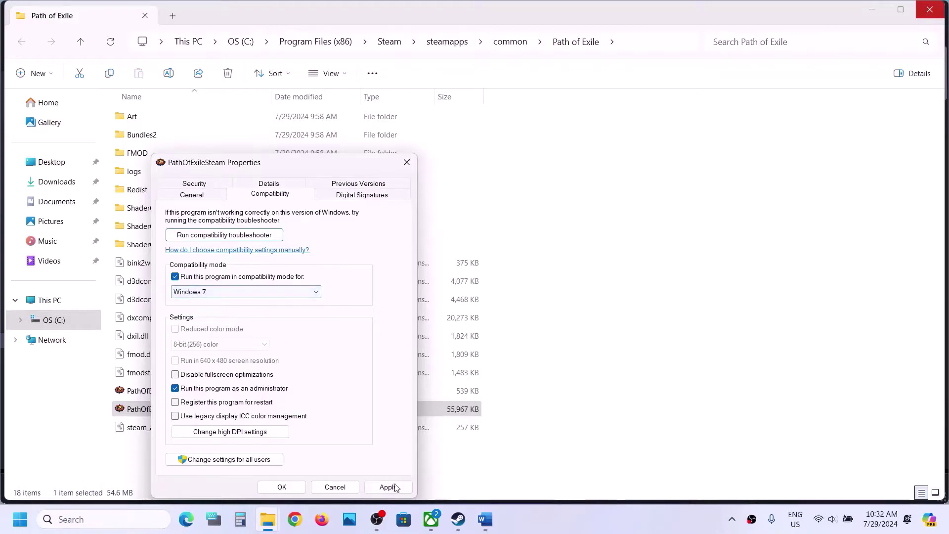
click(391, 487)
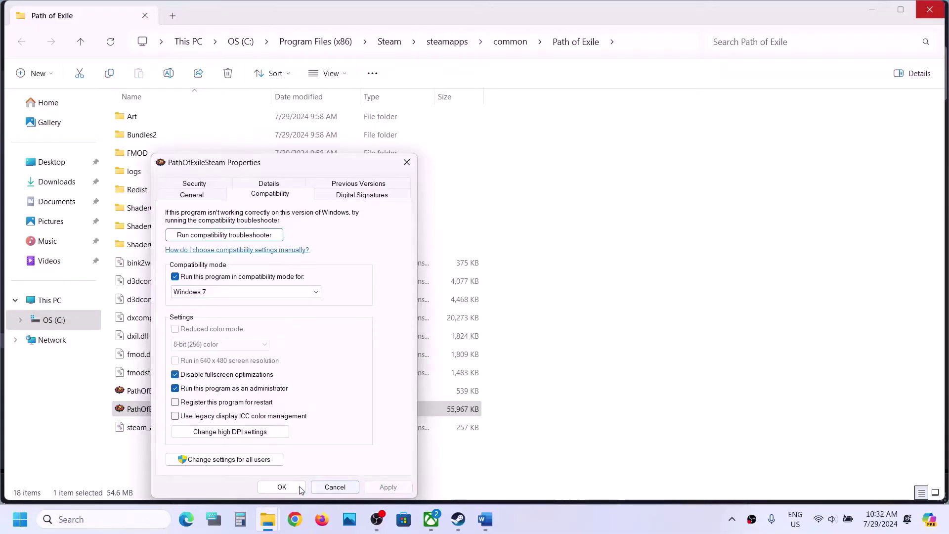
click(282, 486)
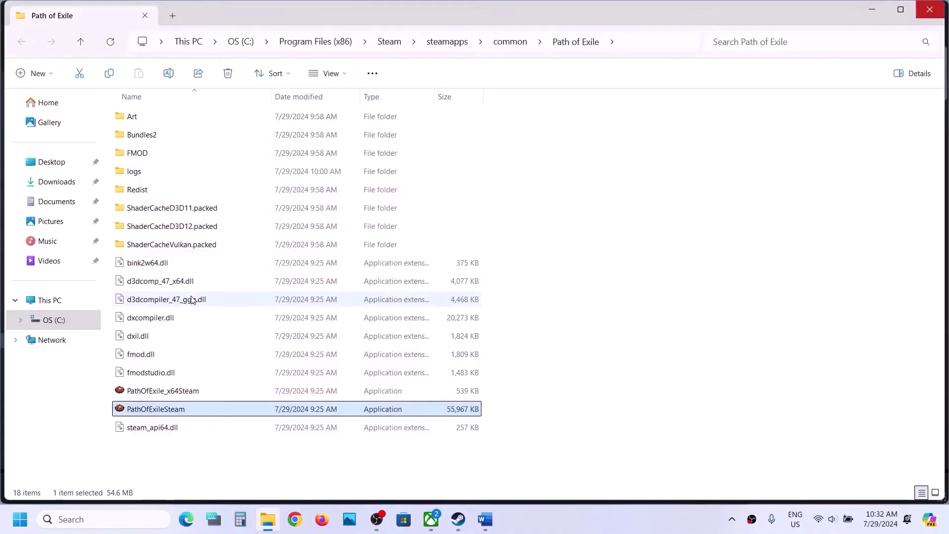
Clear PathOfExileSteam's compatibility mode, disabled fullscreen optimizations, and administrator options, and apply the changes
right_click(155, 413)
click(220, 312)
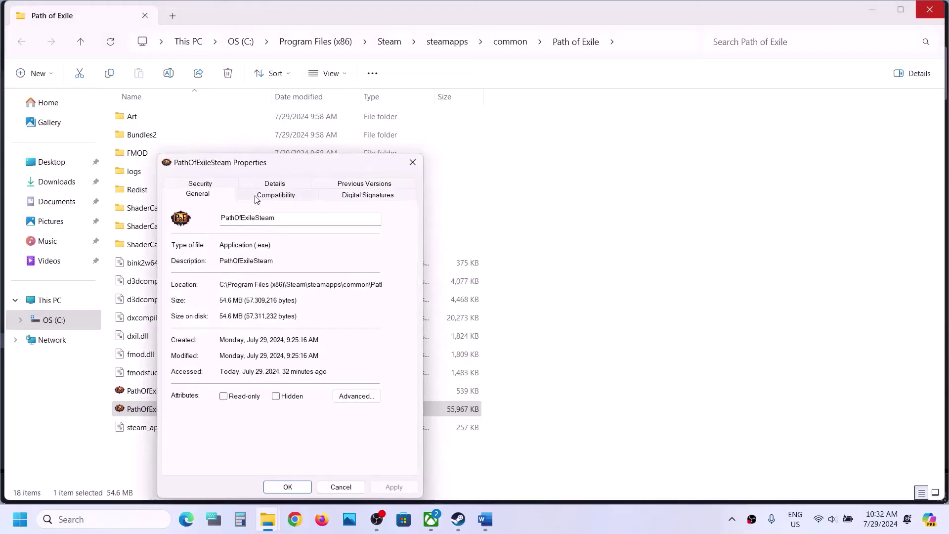
click(255, 197)
click(183, 277)
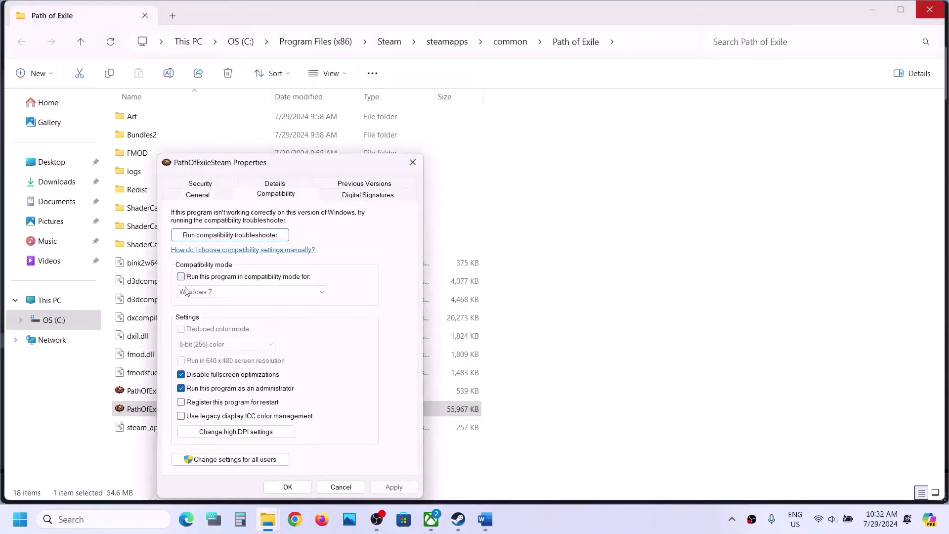
click(181, 374)
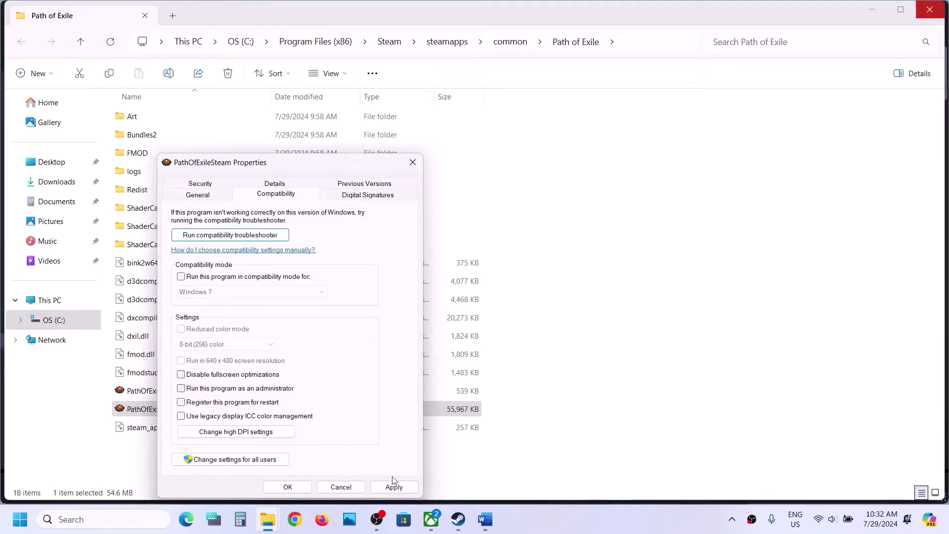
click(394, 485)
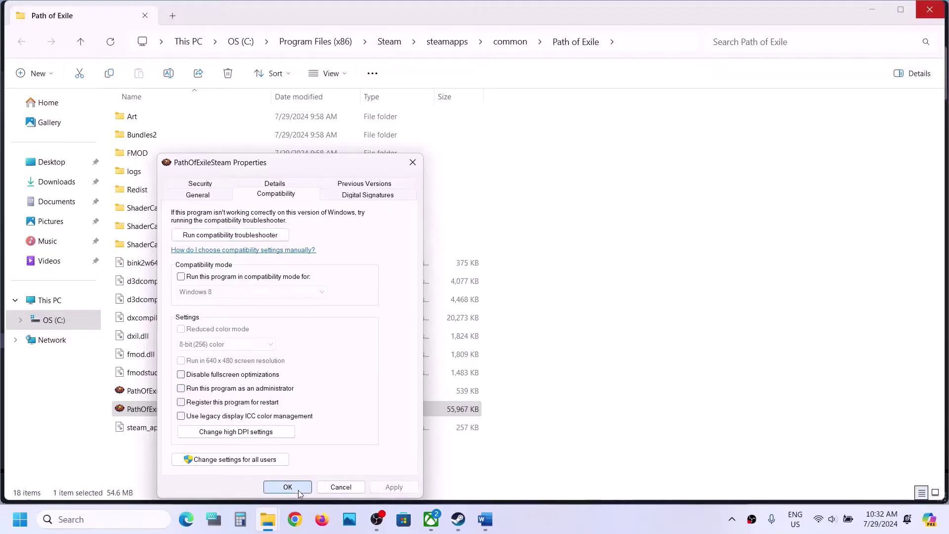
click(298, 489)
Clear PathOfExile_x64Steam's compatibility mode and disabled fullscreen optimizations options, apply the changes, and close the game folder
click(159, 398)
right_click(160, 398)
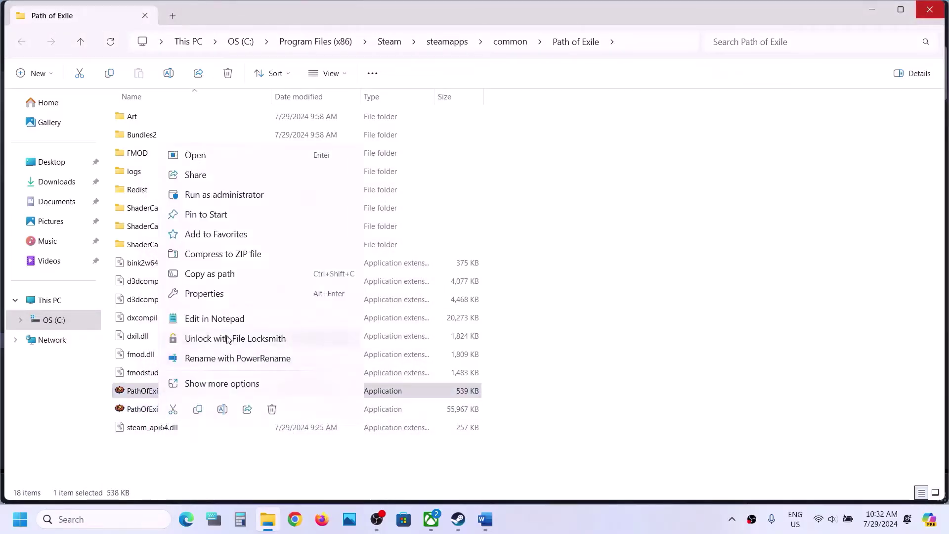
click(218, 301)
click(273, 193)
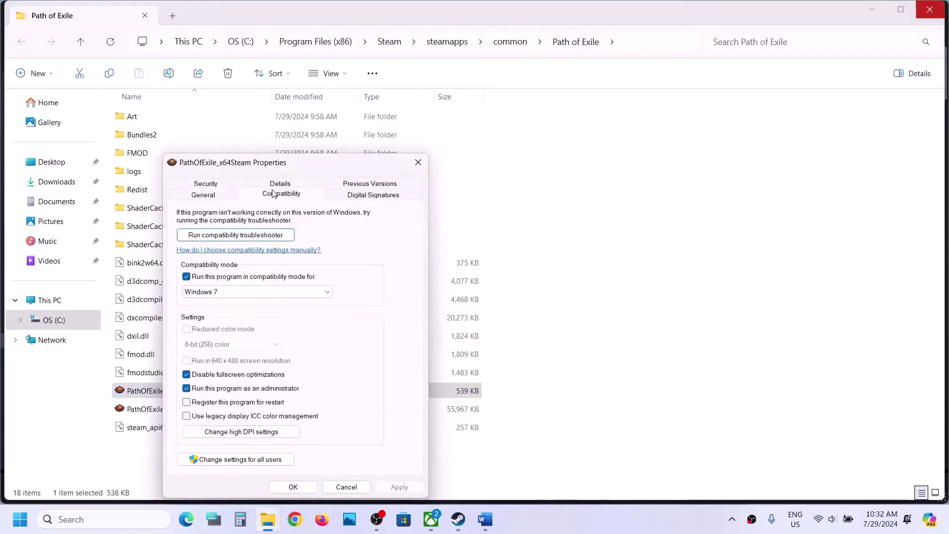
click(187, 277)
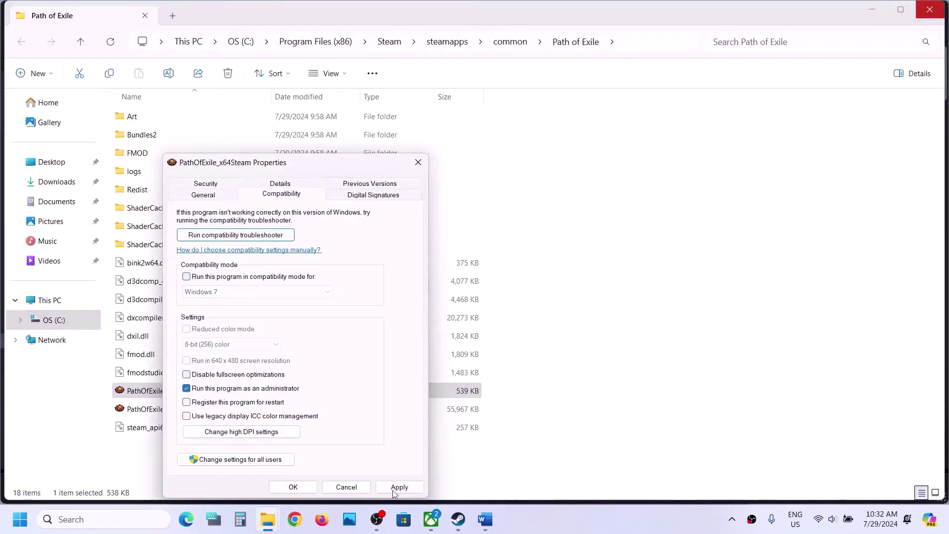
click(394, 489)
click(293, 487)
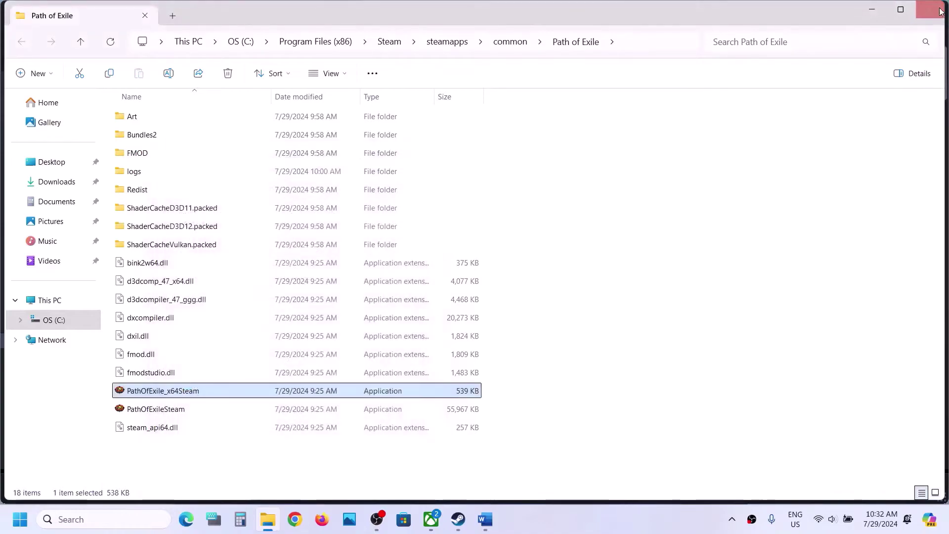
click(939, 11)
Switch to the Word document and highlight the Step 3 instruction about allowing the game exe in third-party antivirus programs
click(485, 526)
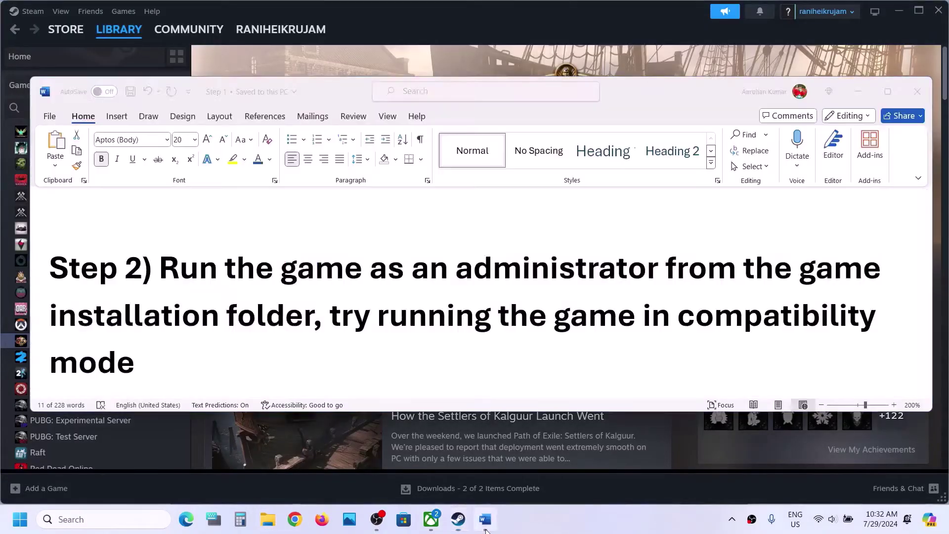
scroll(436, 358, down, 5)
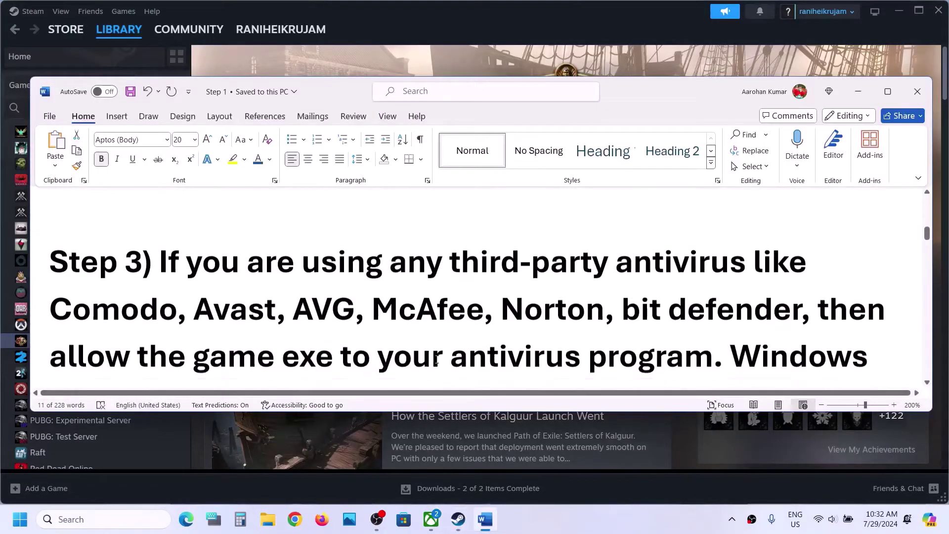
scroll(436, 358, down, 1)
drag(164, 241, 648, 326)
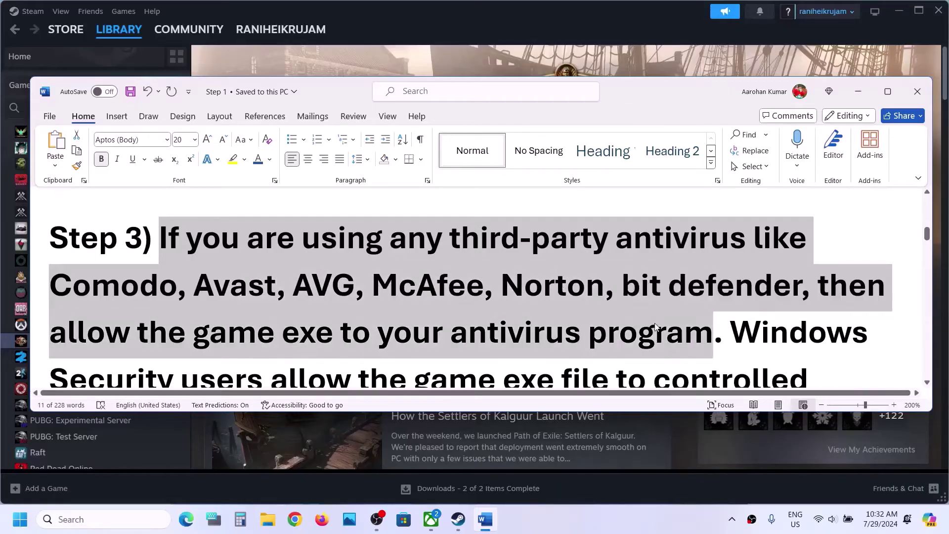
click(655, 329)
drag(52, 334, 684, 340)
scroll(548, 293, down, 2)
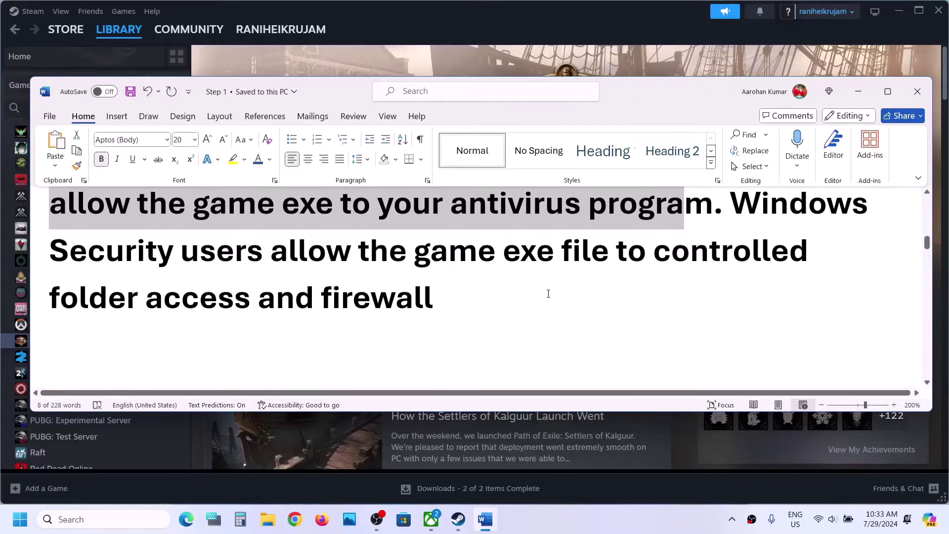
Switch to Windows Settings and open Virus & threat protection in Windows Security
click(697, 51)
key(super+i)
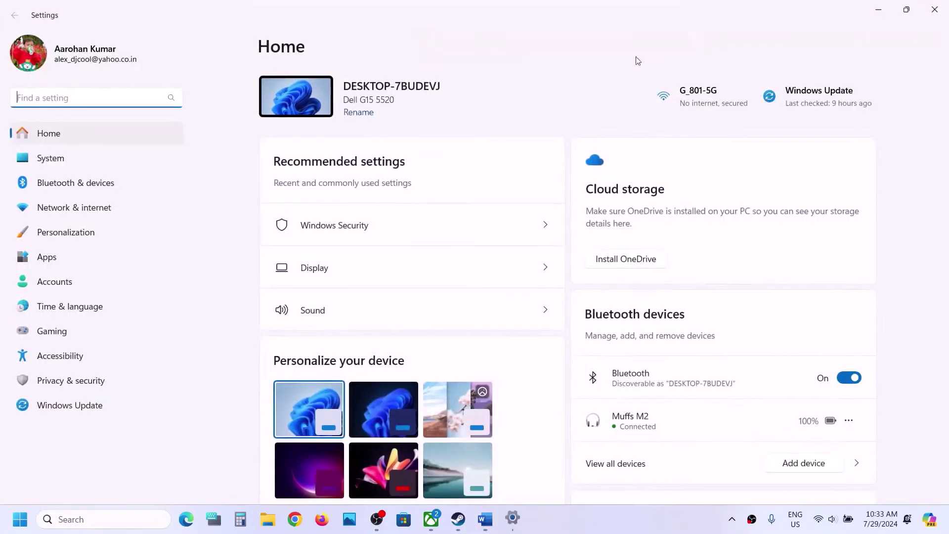
click(134, 375)
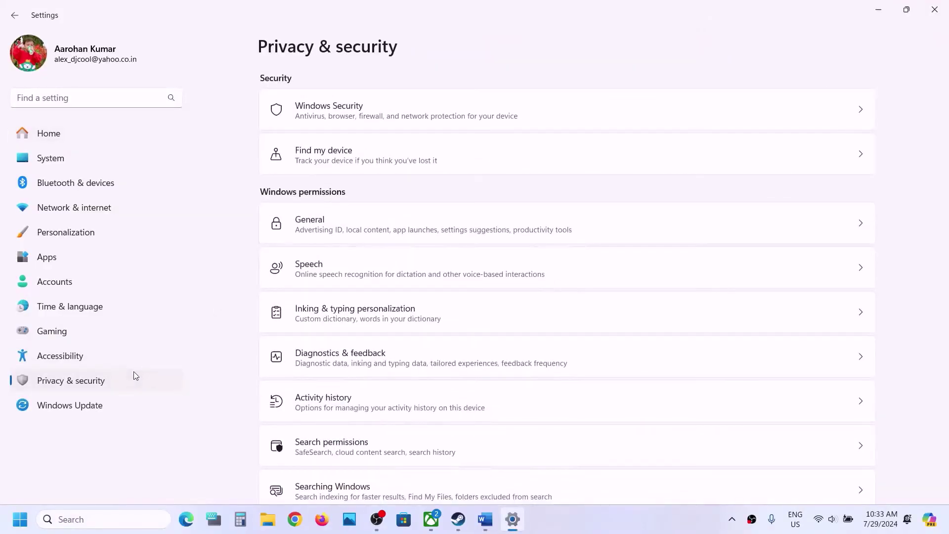
click(337, 115)
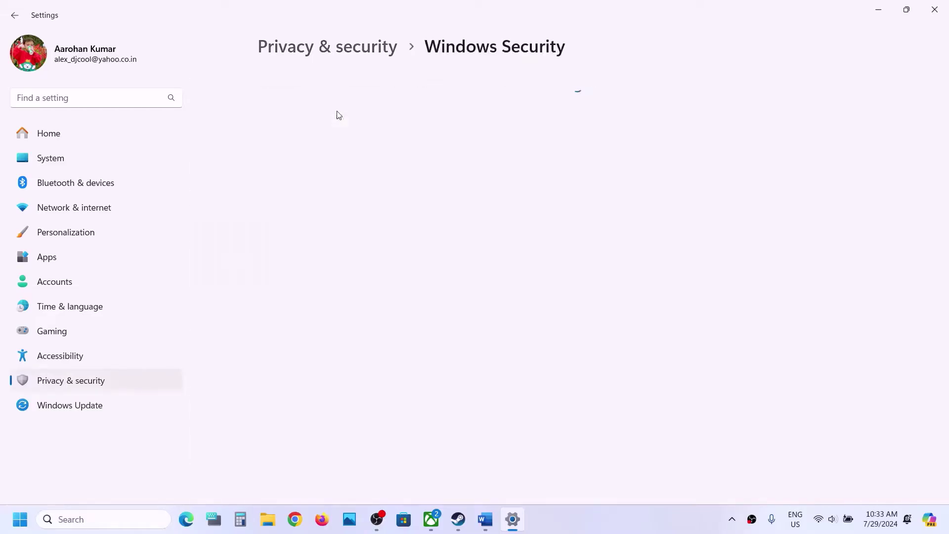
click(330, 189)
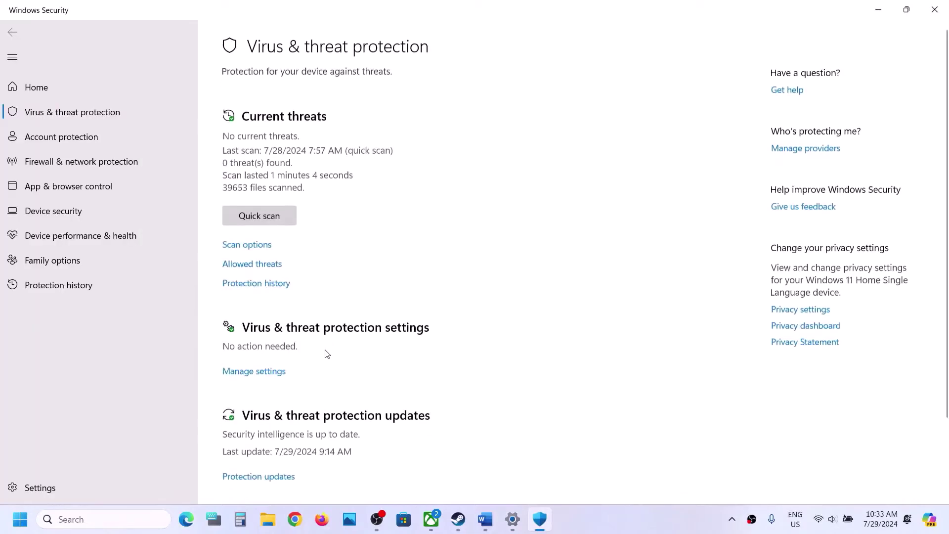
Open the list of apps allowed through Controlled folder access under Ransomware protection
scroll(324, 354, down, 3)
scroll(324, 353, up, 1)
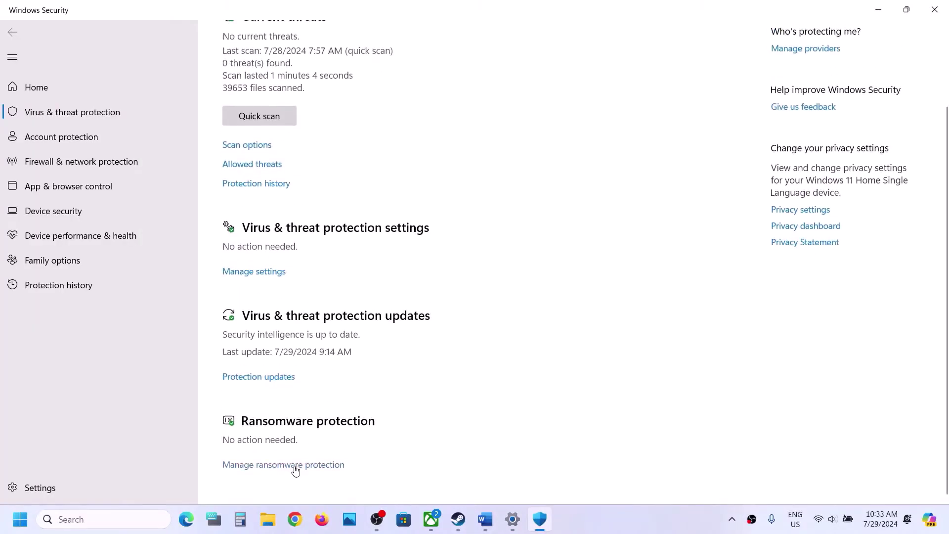
click(295, 465)
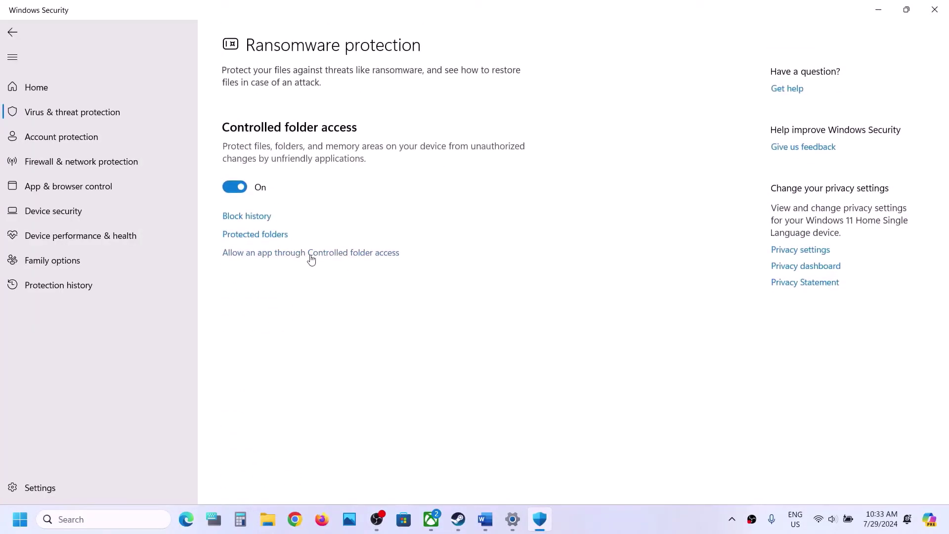
click(312, 255)
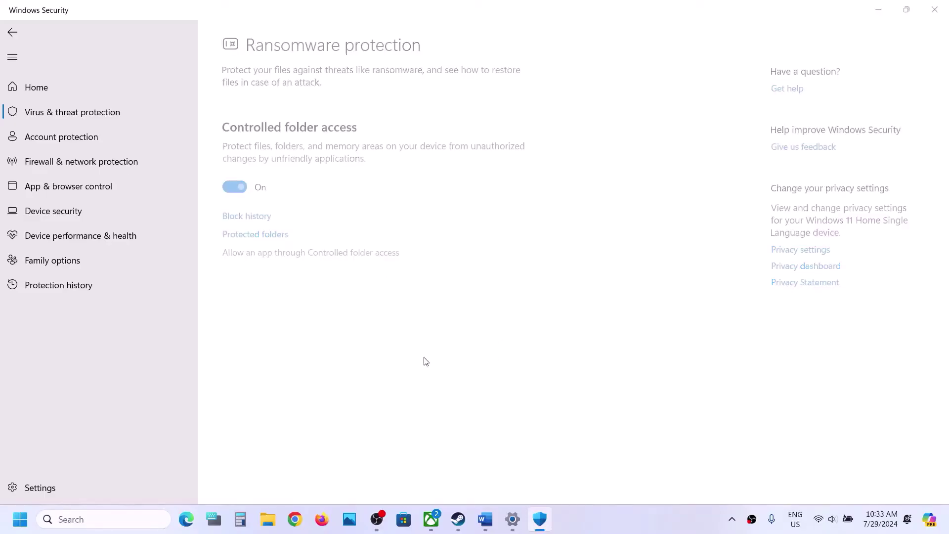
Start adding an allowed app and browse to C:\Program Files (x86)\Steam\steamapps\common
click(286, 141)
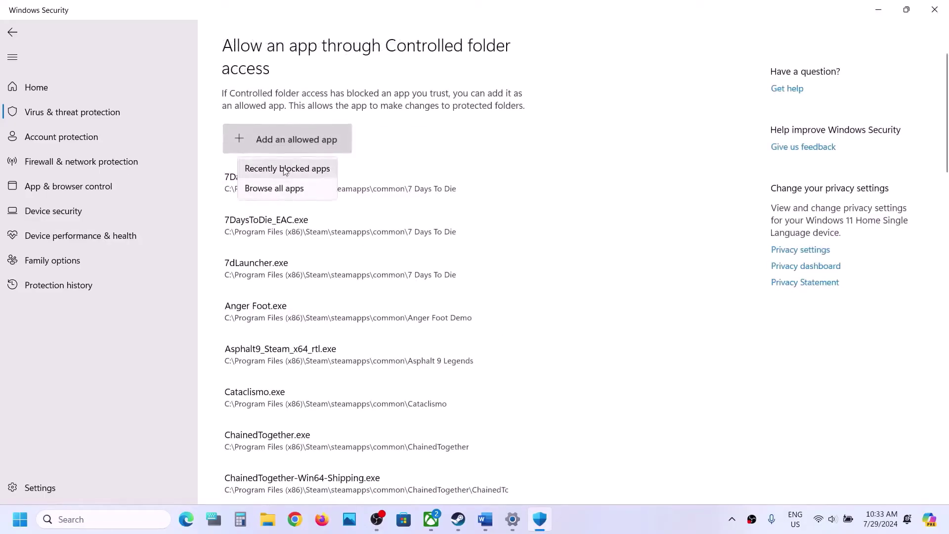
click(275, 188)
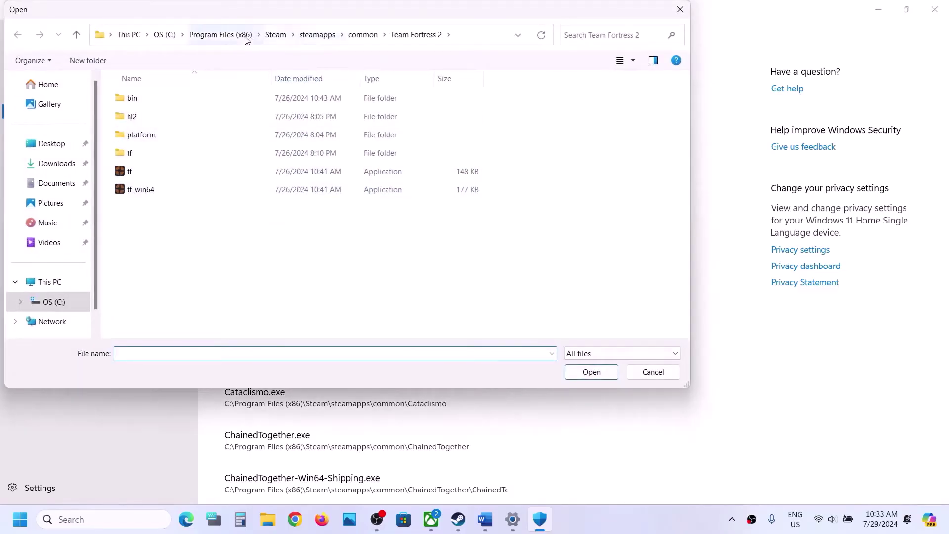
click(44, 281)
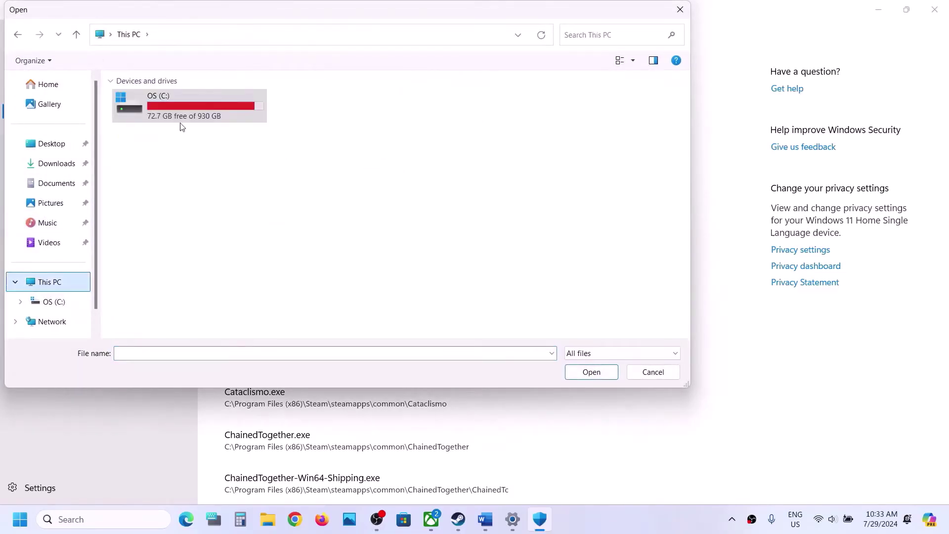
double_click(182, 121)
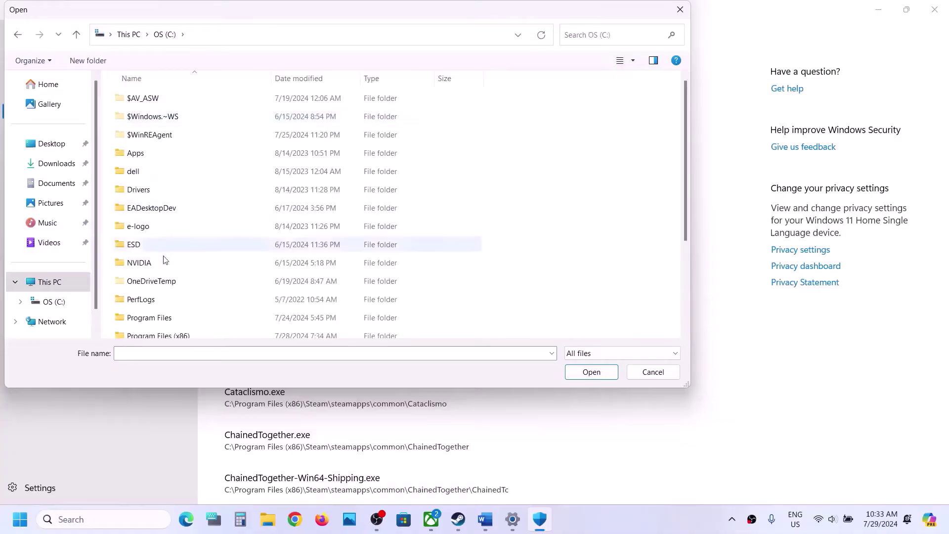
scroll(163, 273, down, 2)
double_click(174, 243)
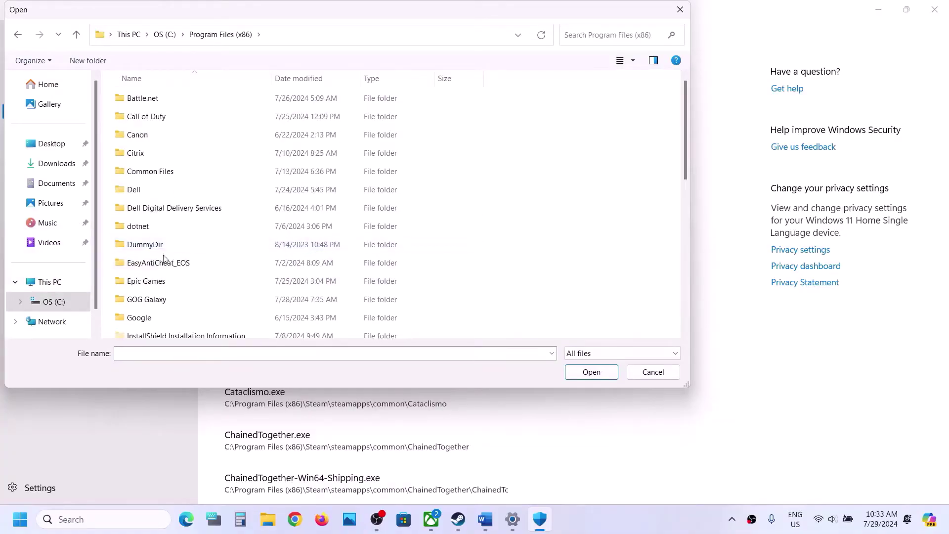
scroll(176, 151, down, 5)
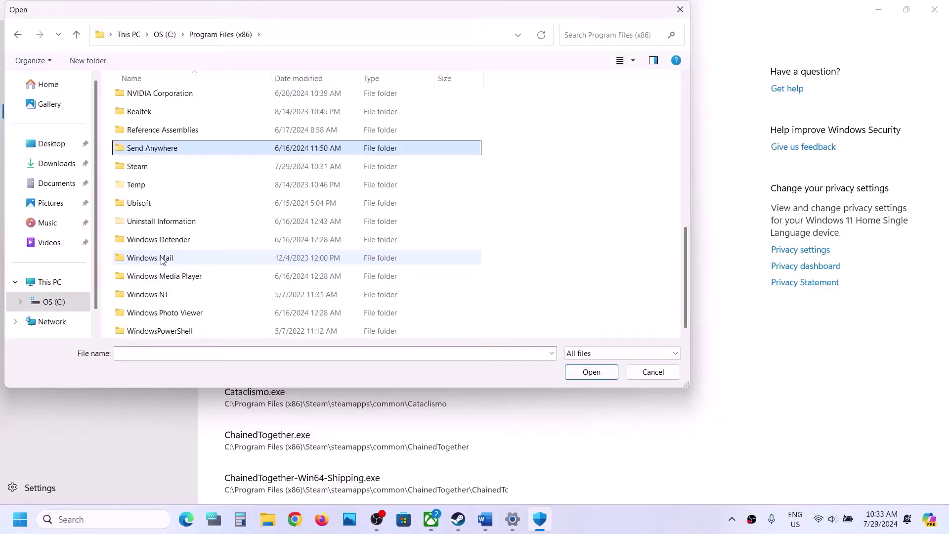
double_click(158, 168)
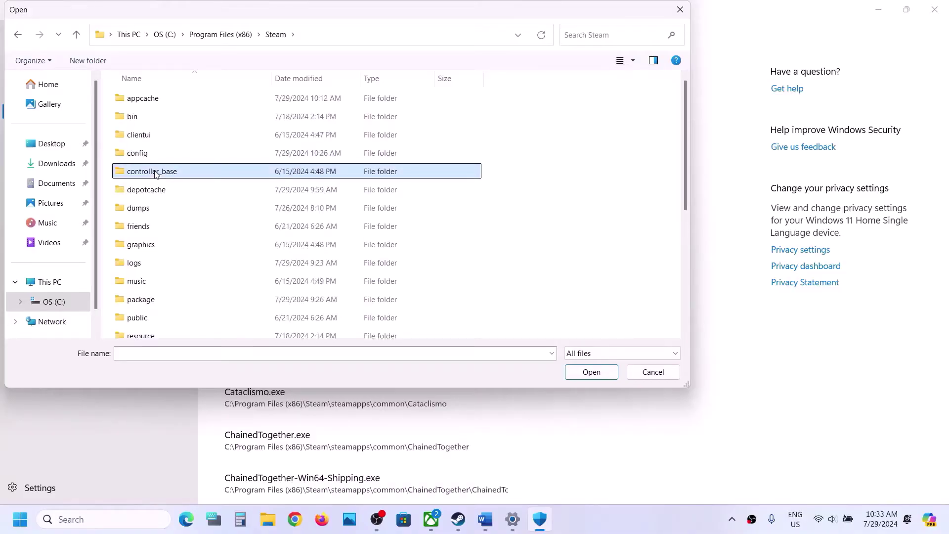
key(s)
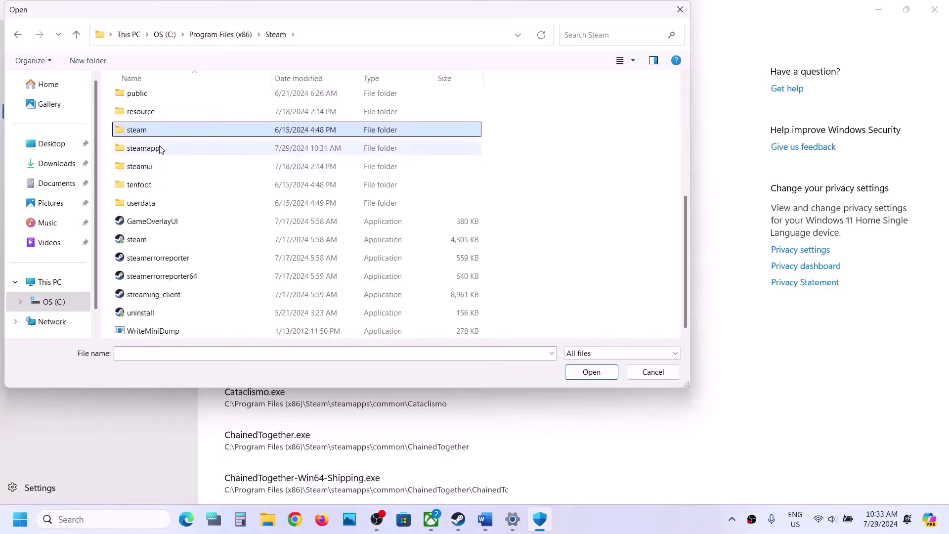
double_click(158, 148)
click(162, 99)
double_click(162, 99)
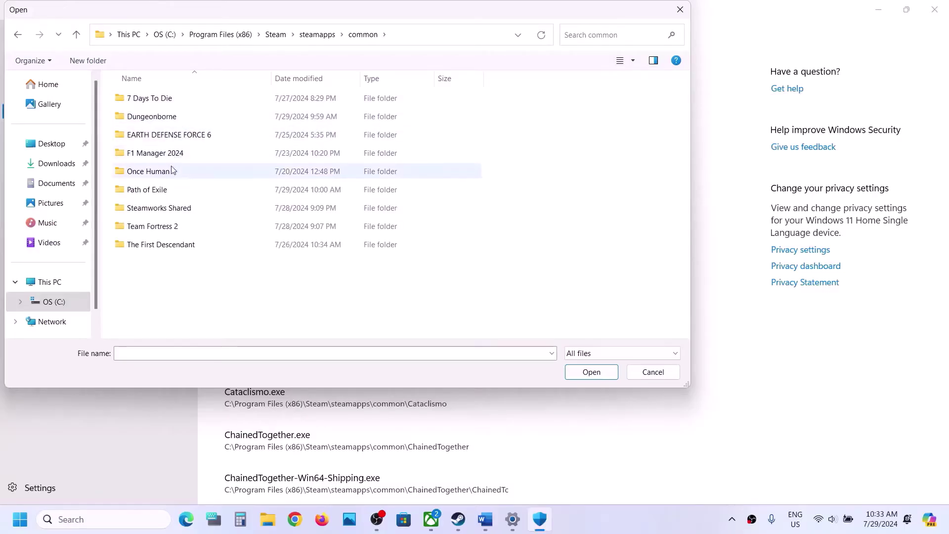
Allow PathOfExile_x64Steam from the Path of Exile folder through Controlled folder access
click(163, 191)
double_click(163, 190)
click(169, 245)
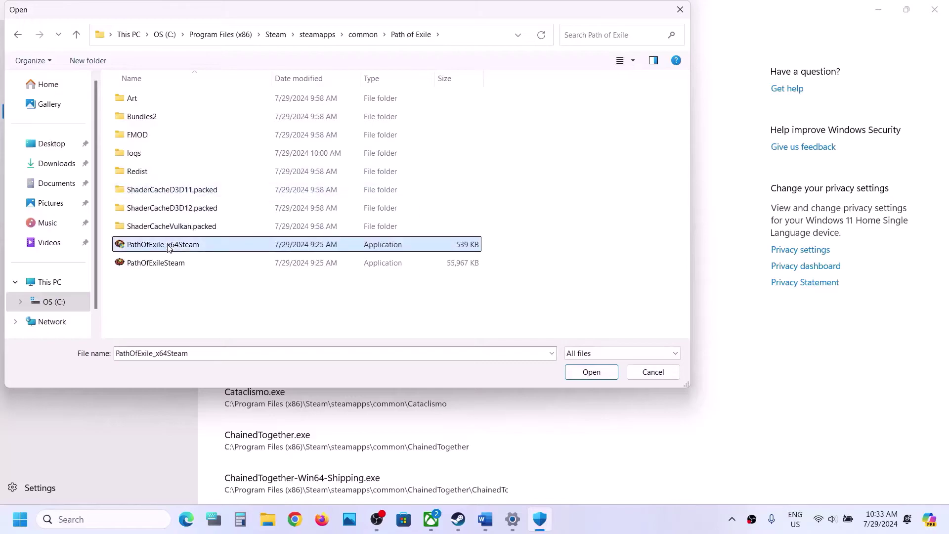
click(577, 379)
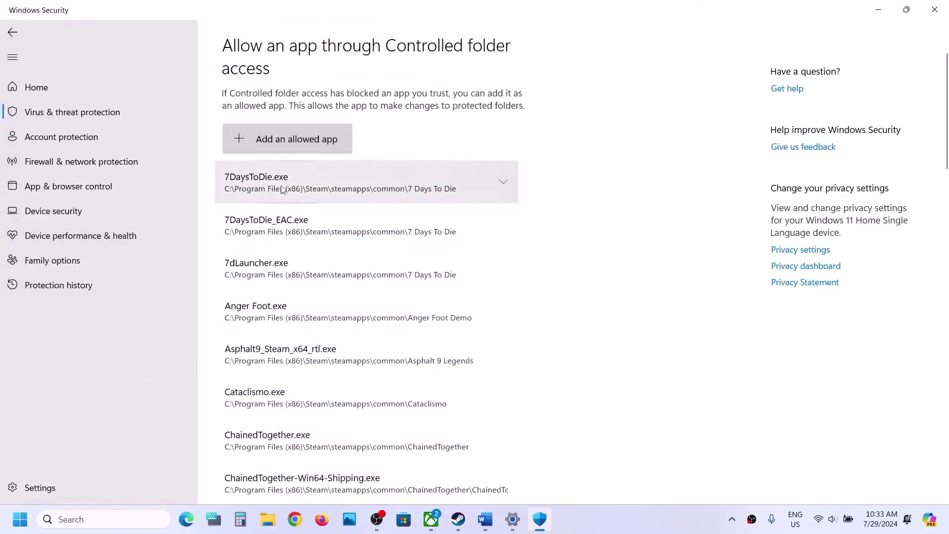
Add PathOfExileSteam from the Path of Exile folder as another app allowed through Controlled folder access
click(269, 141)
click(272, 187)
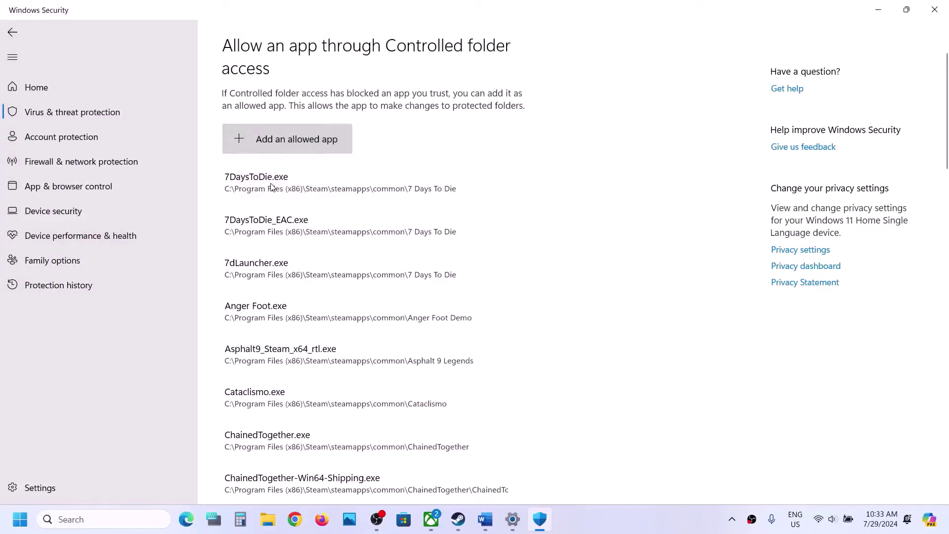
click(171, 262)
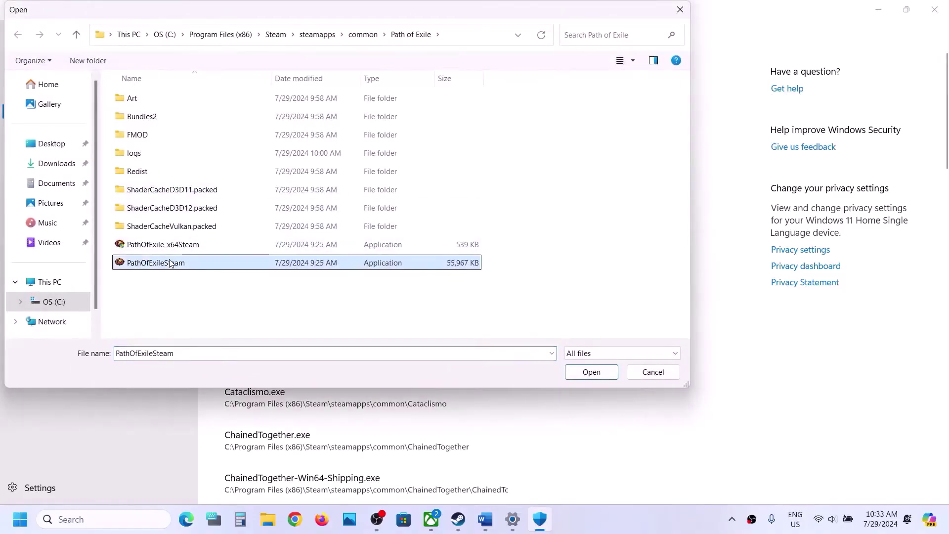
click(581, 373)
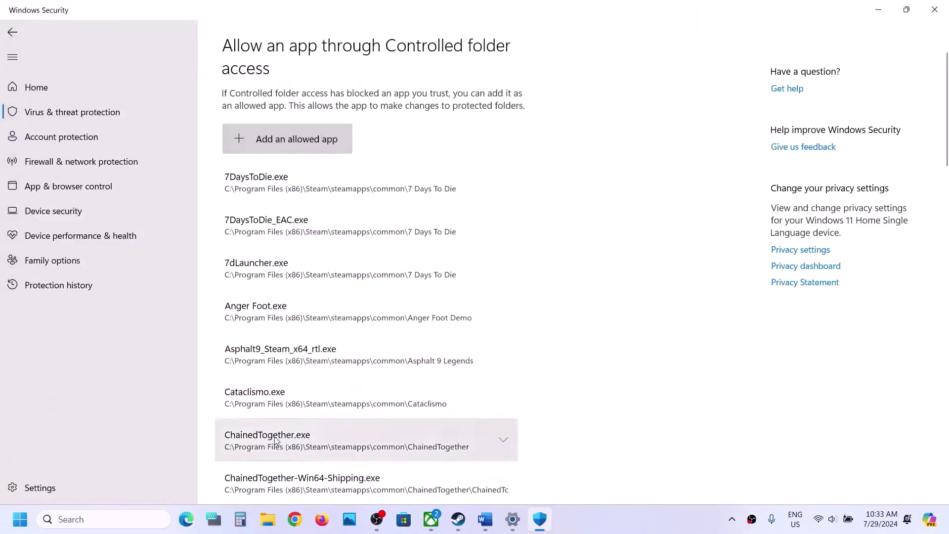
Switch to Control Panel and open the list of apps allowed through Windows Defender Firewall
click(145, 517)
text(ontrol)
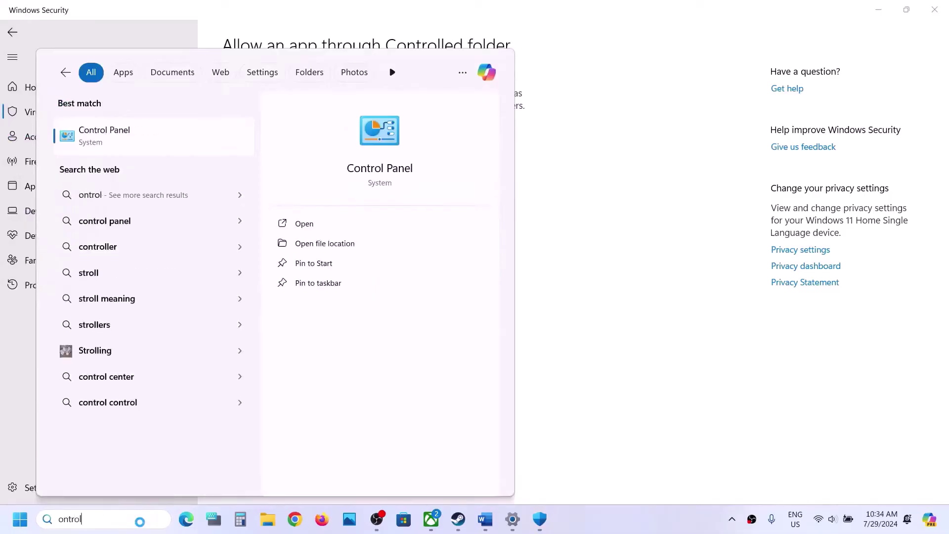
key(Return)
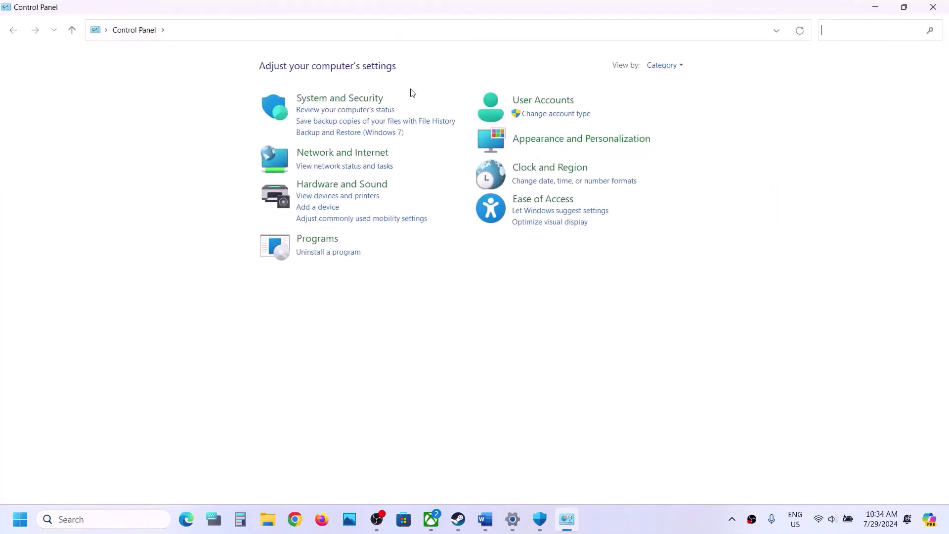
click(337, 97)
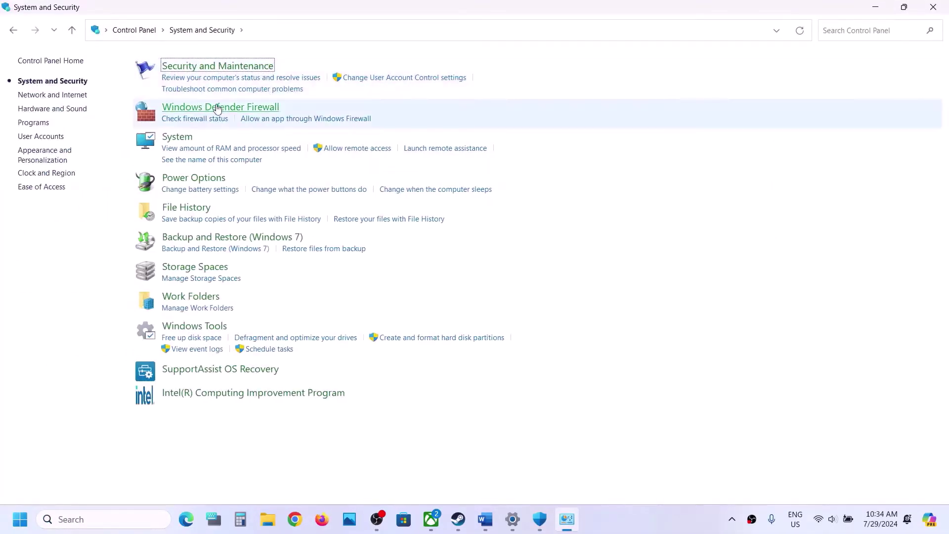
click(217, 109)
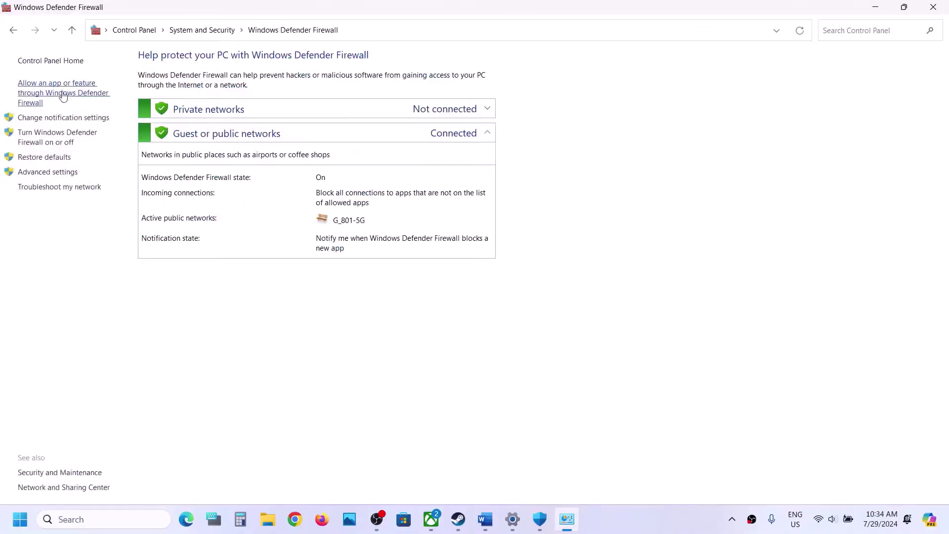
click(60, 99)
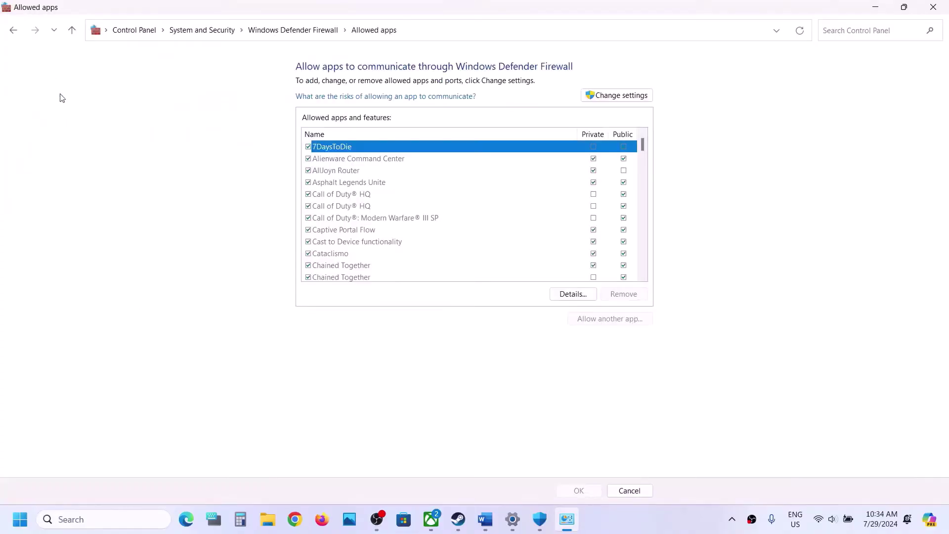
Unlock the firewall's allowed apps list for changes and add PathOfExile_x64Steam from the Path of Exile folder in Steam's common folder
click(624, 99)
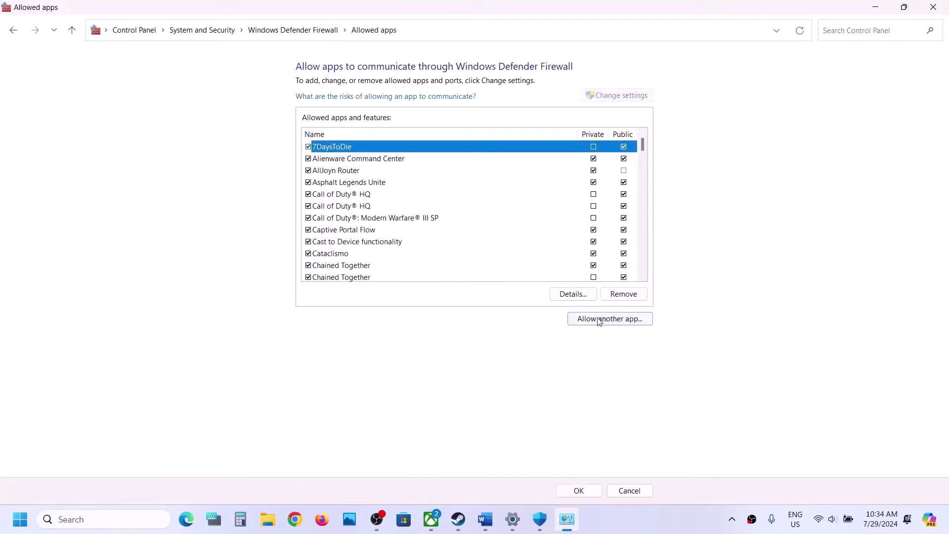
click(599, 319)
click(567, 317)
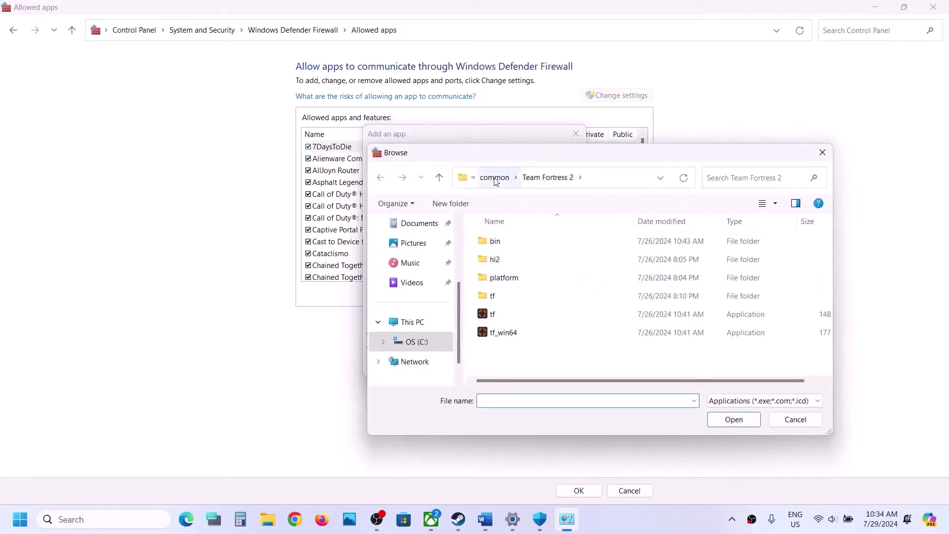
click(495, 177)
scroll(538, 277, down, 1)
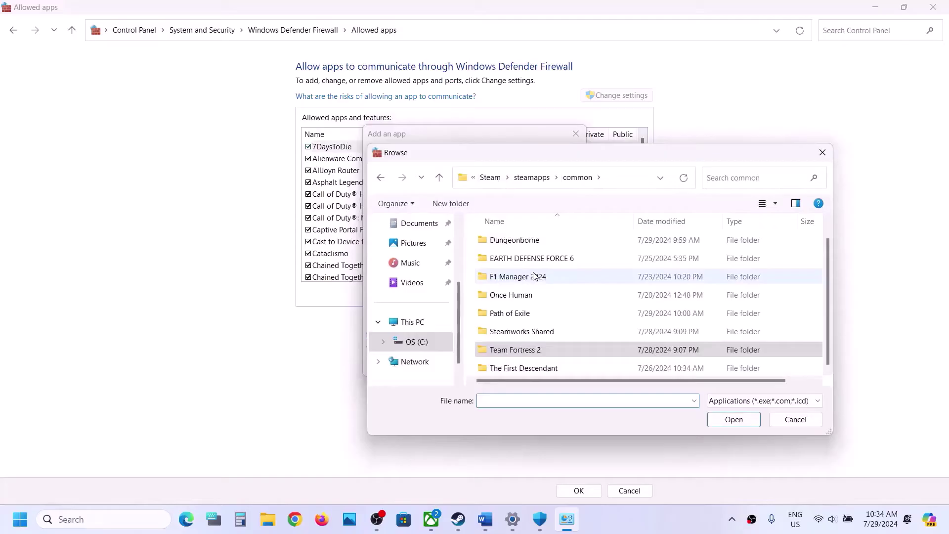
double_click(526, 317)
scroll(548, 317, down, 2)
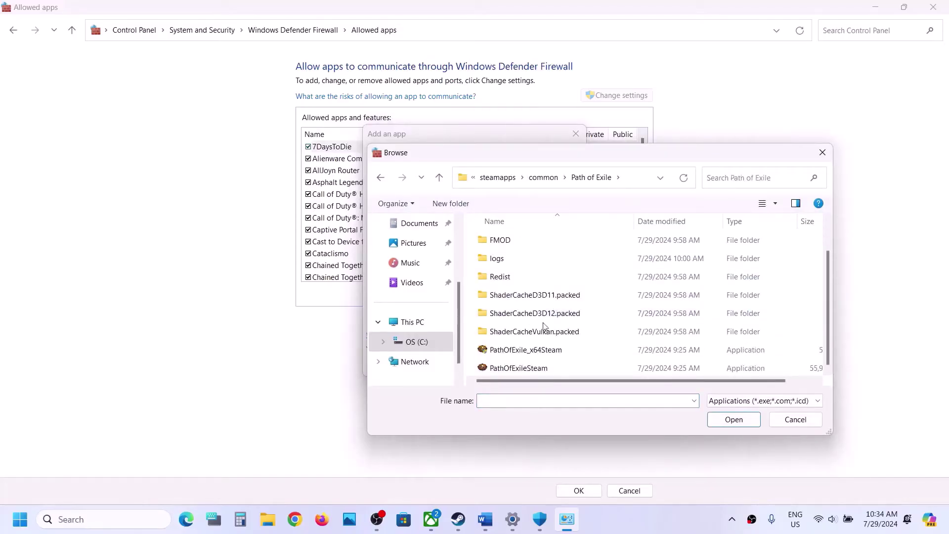
click(526, 350)
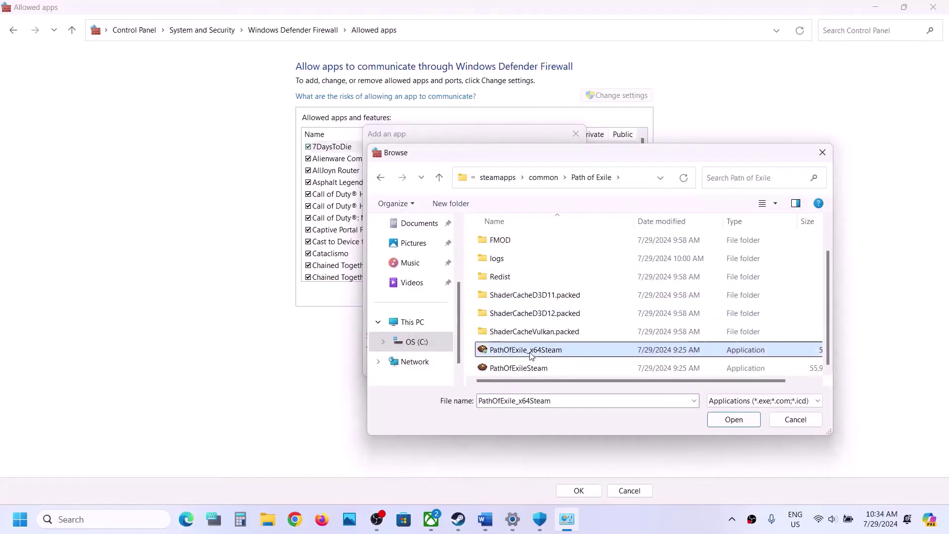
click(729, 421)
click(499, 368)
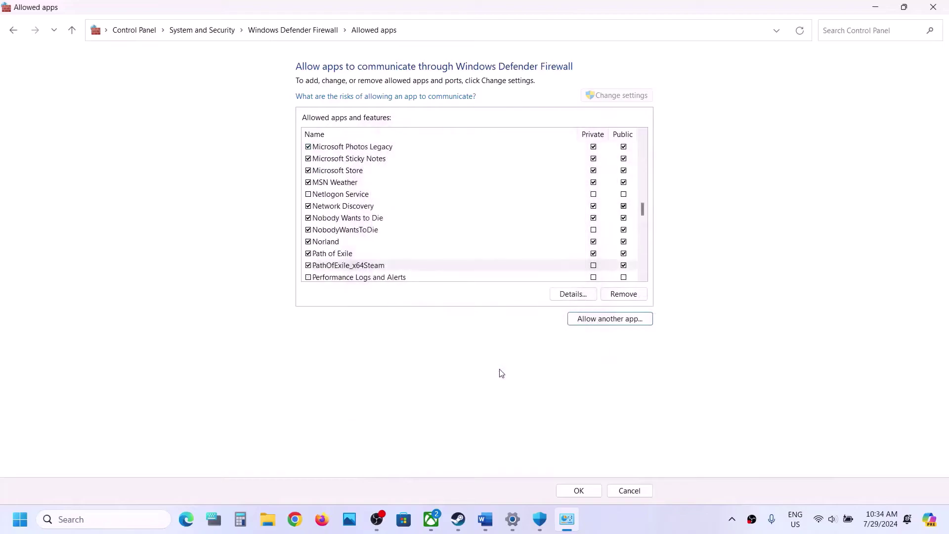
Try to add PathOfExileSteam from the Path of Exile folder to the firewall's allowed apps
click(586, 318)
click(557, 317)
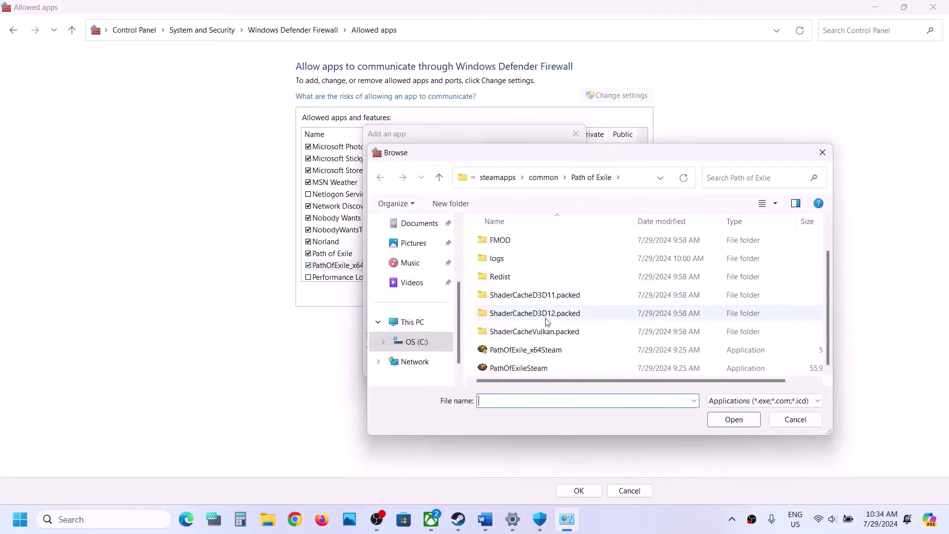
click(525, 370)
click(733, 419)
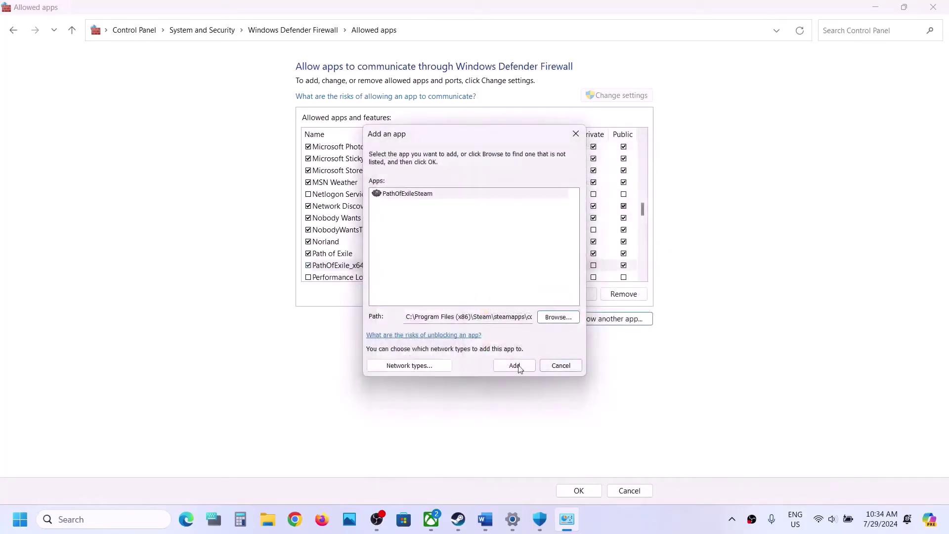
click(514, 365)
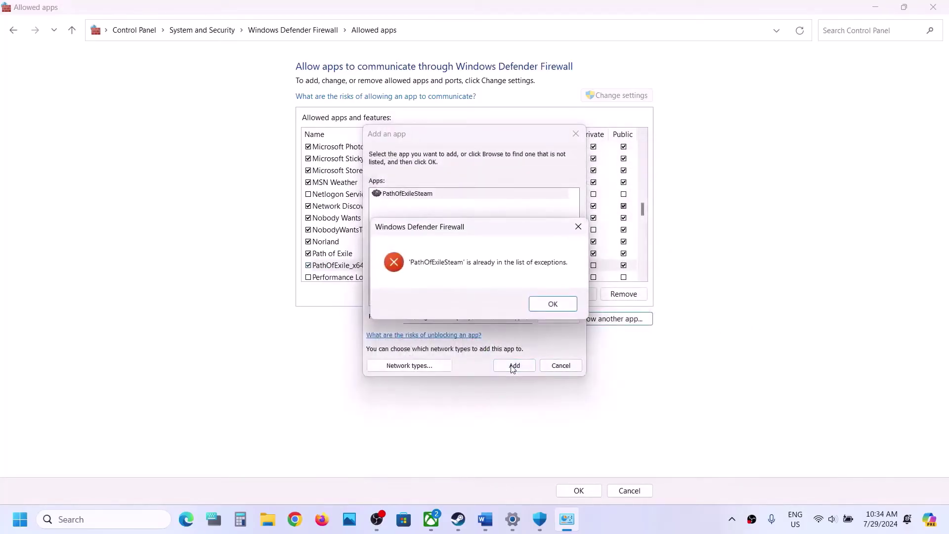
click(550, 303)
click(576, 134)
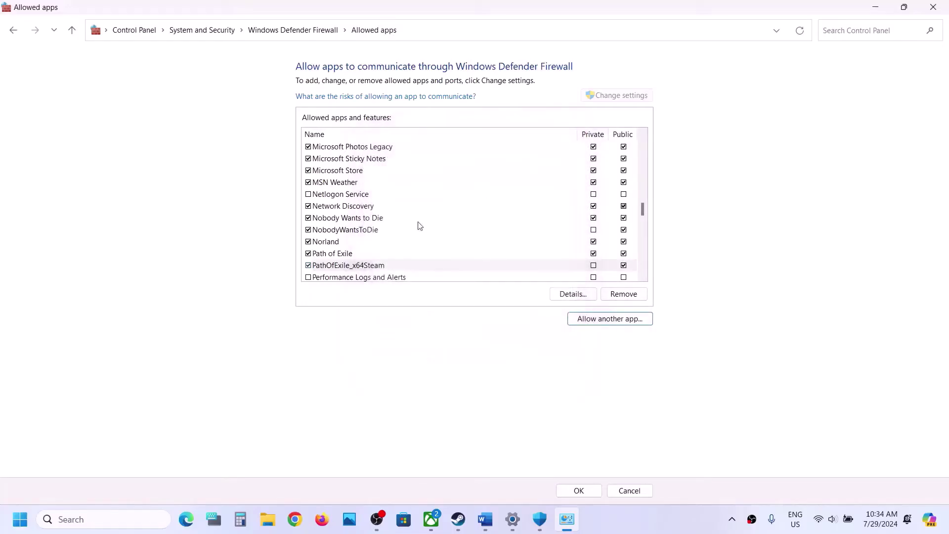
Check the Path of Exile entries, save the firewall's allowed apps, and close Control Panel, Windows Security and Settings
click(345, 256)
click(351, 267)
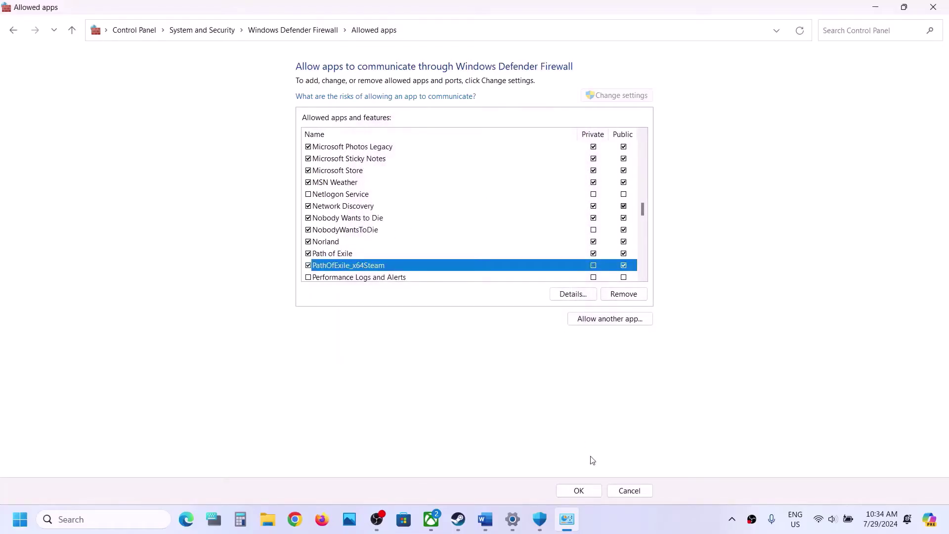
click(578, 489)
click(942, 7)
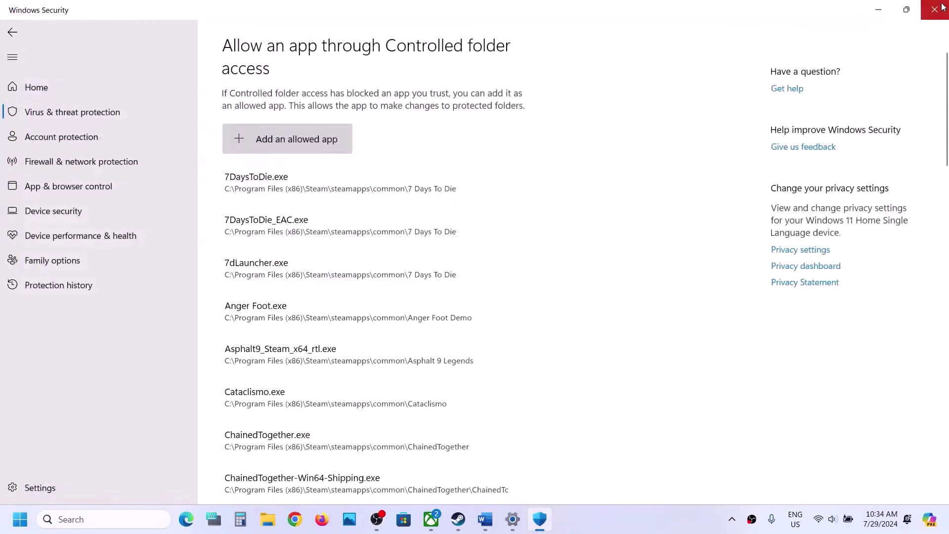
click(941, 7)
click(941, 7)
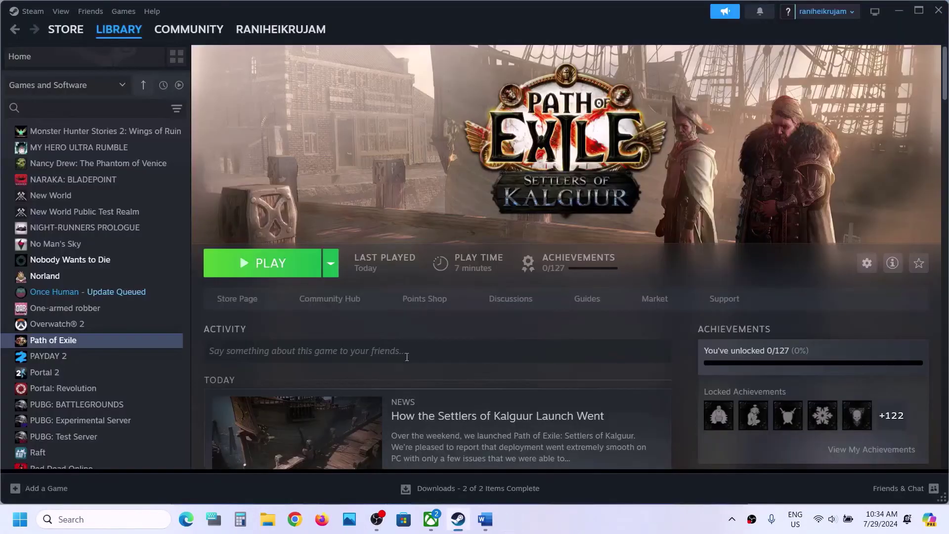
Switch to the Word document and review Step 4 on clean graphics driver installation, including its NVIDIA and AMD links
click(484, 519)
scroll(428, 317, down, 4)
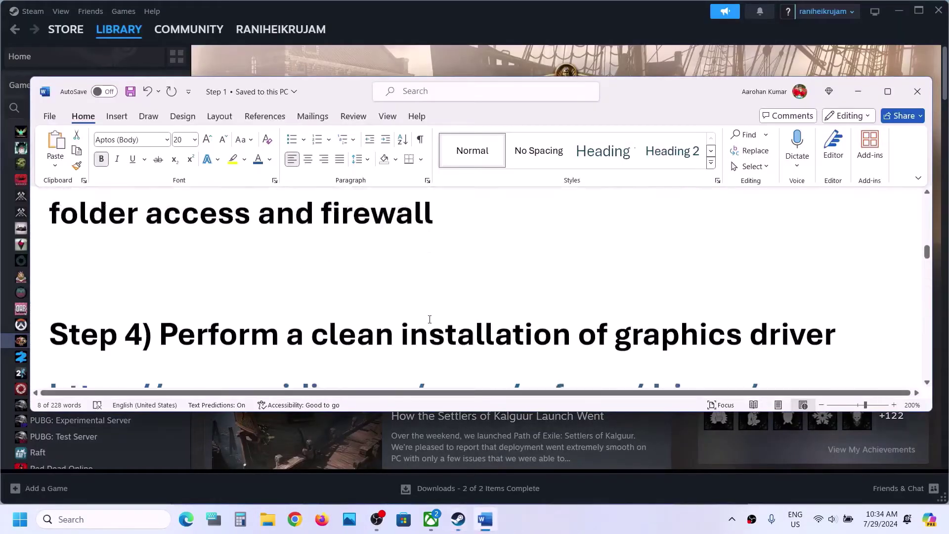
drag(199, 243, 840, 242)
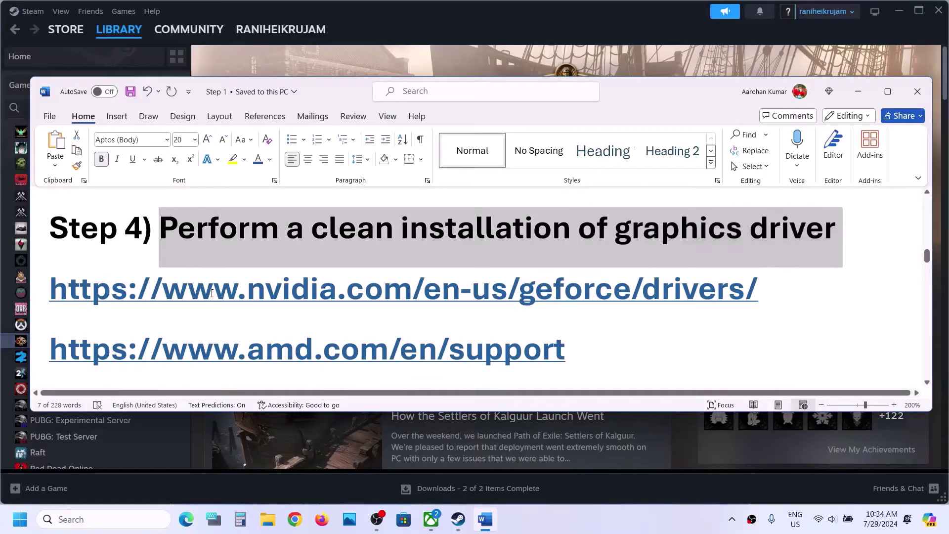
drag(211, 292, 434, 297)
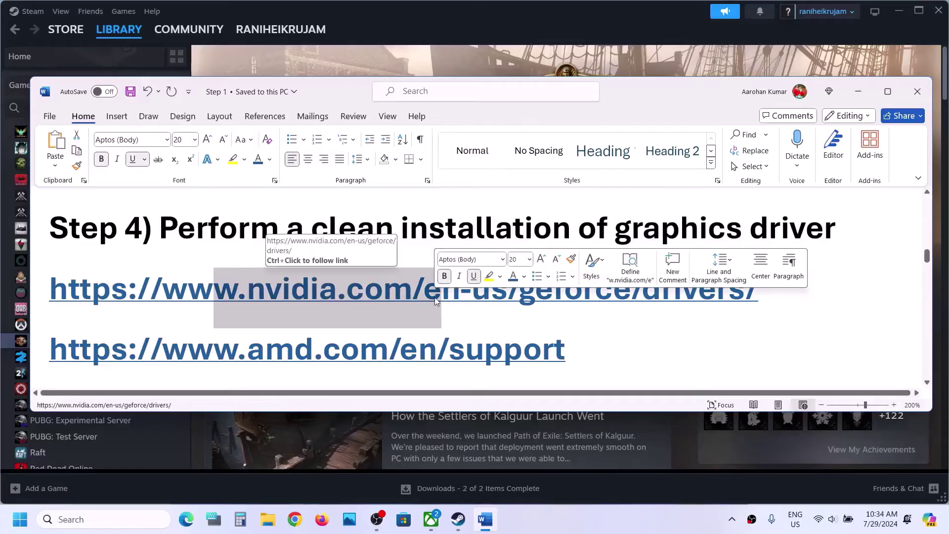
scroll(329, 309, down, 2)
drag(186, 263, 429, 264)
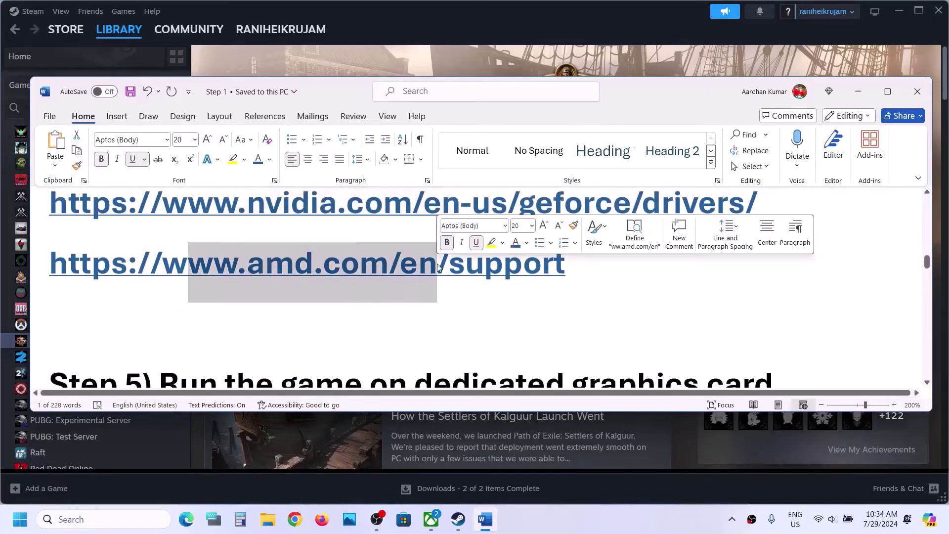
Search NVIDIA's driver downloads for a GeForce RTX 30 Series (Notebooks), GeForce RTX 3050 Laptop GPU driver for Windows 11
click(620, 528)
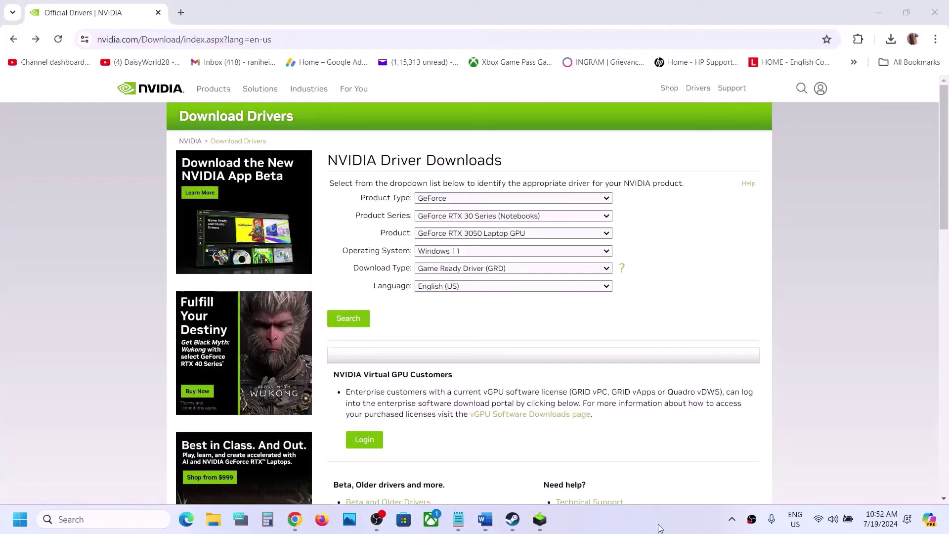
click(497, 200)
click(460, 210)
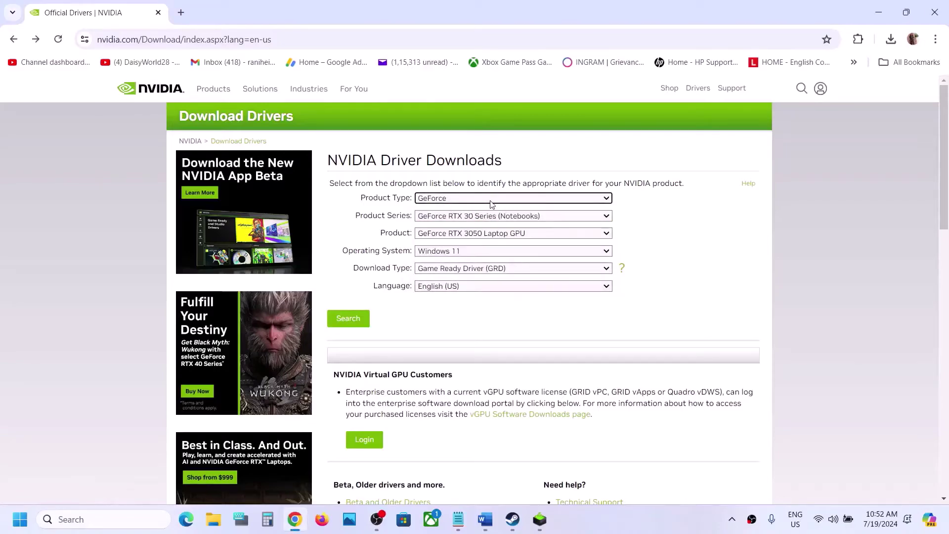
click(463, 219)
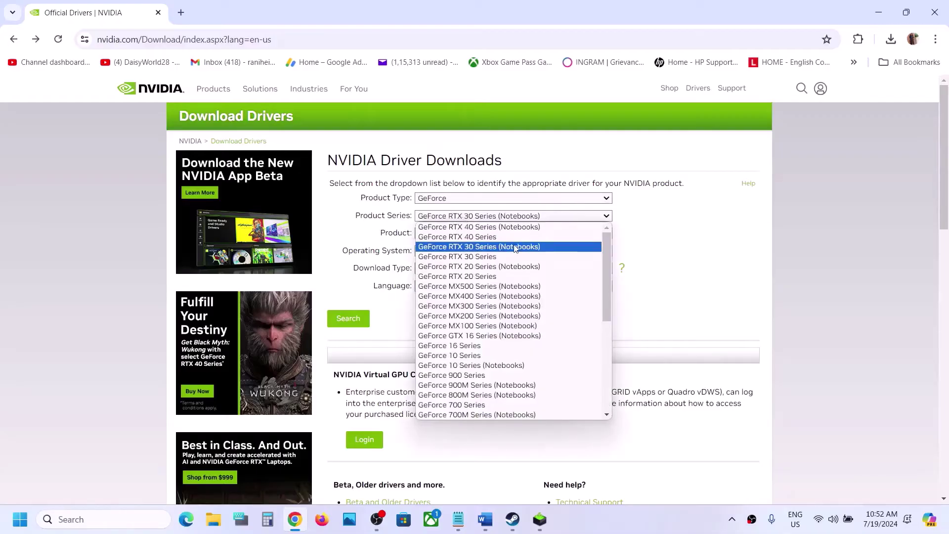
click(492, 246)
click(484, 232)
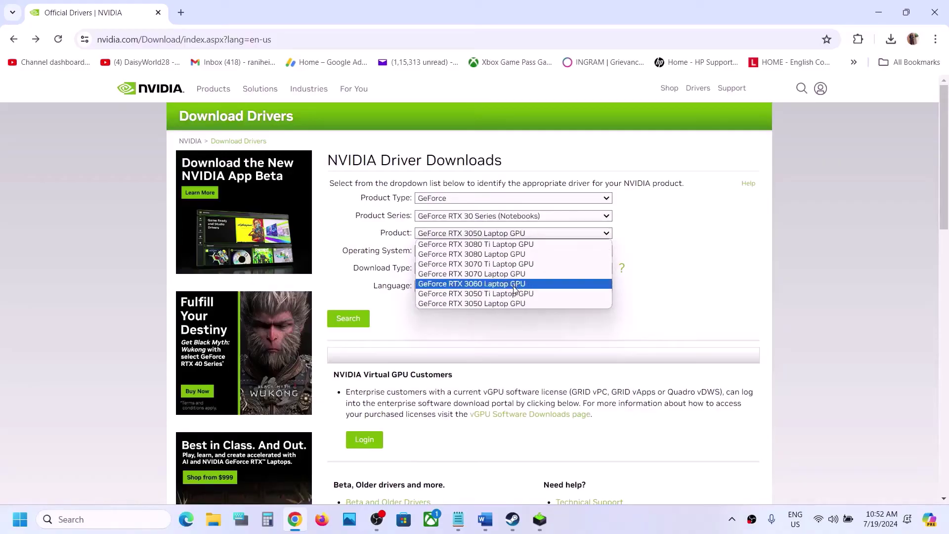
click(508, 303)
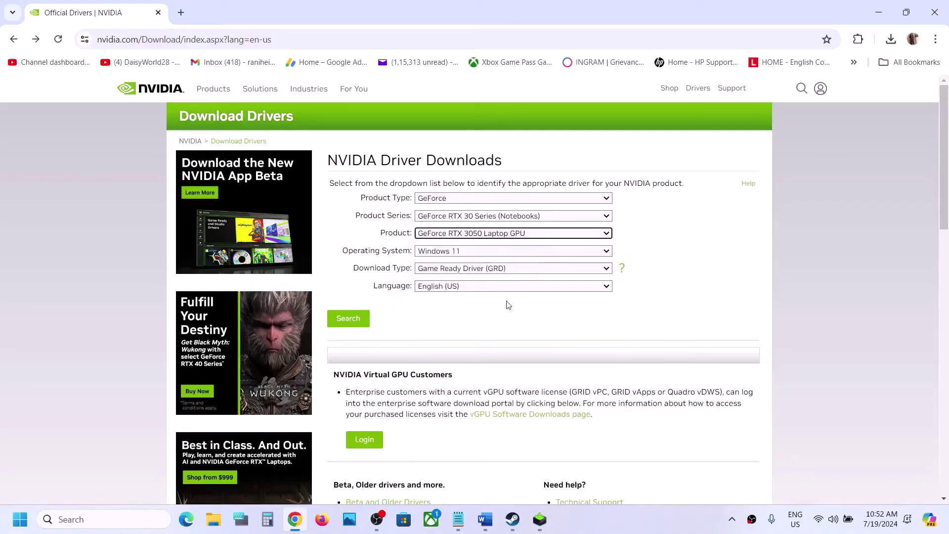
click(460, 255)
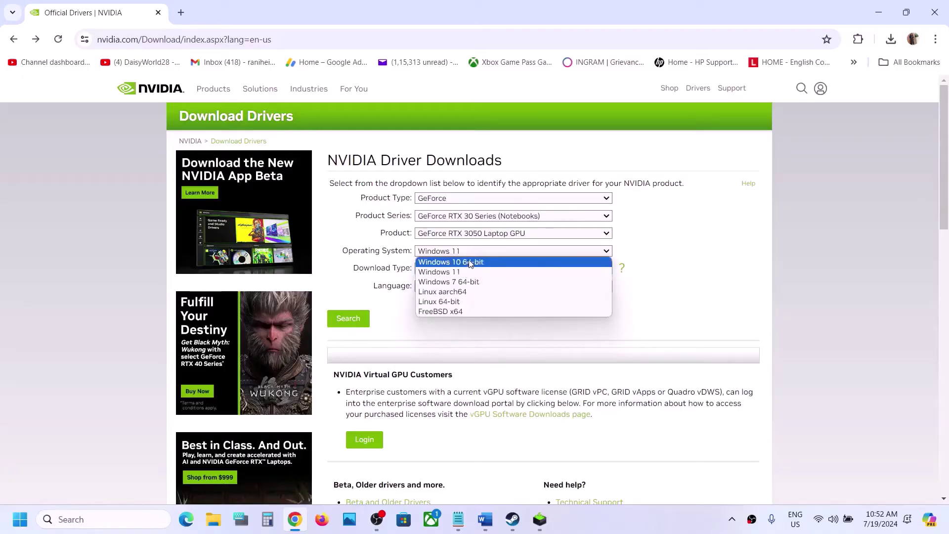
click(465, 272)
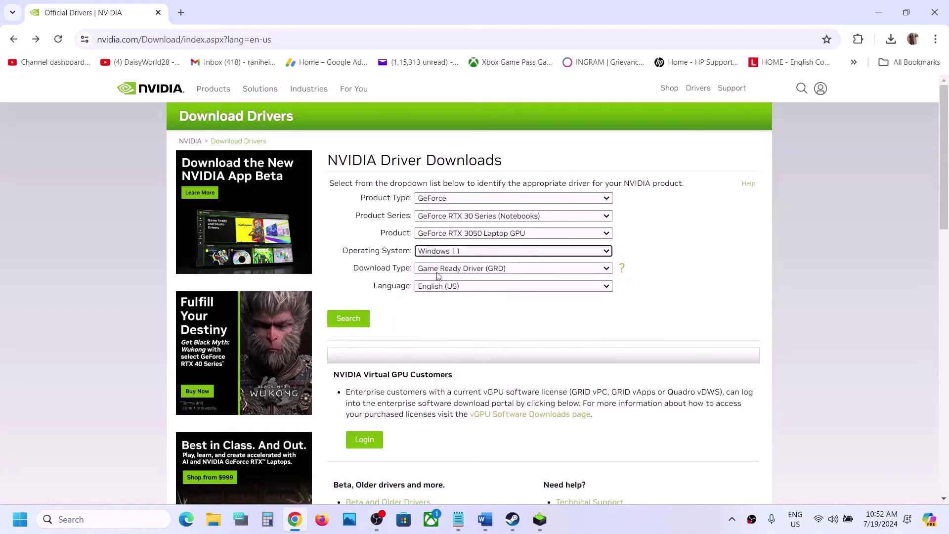
click(346, 318)
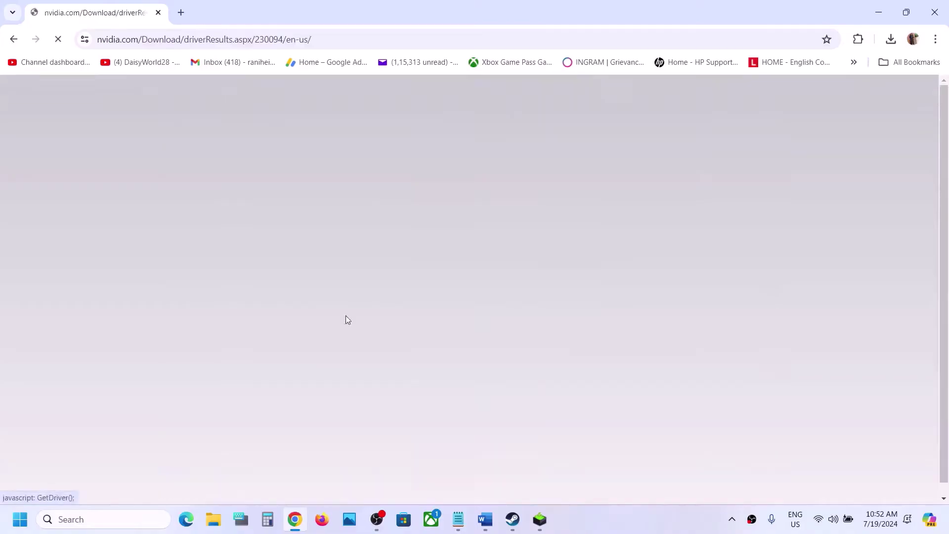
Download the 560.70 notebook graphics driver from the search result and open the browser's downloads
click(368, 253)
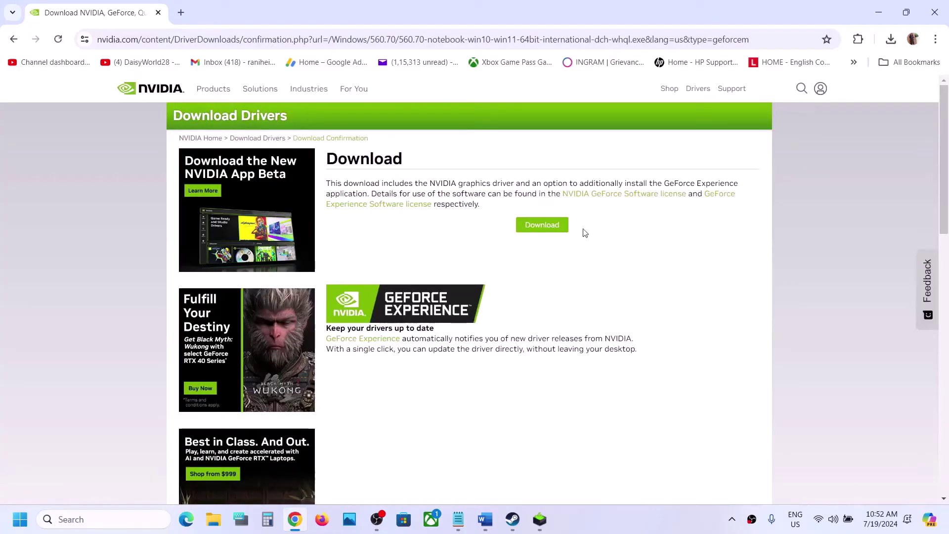
click(554, 226)
click(890, 39)
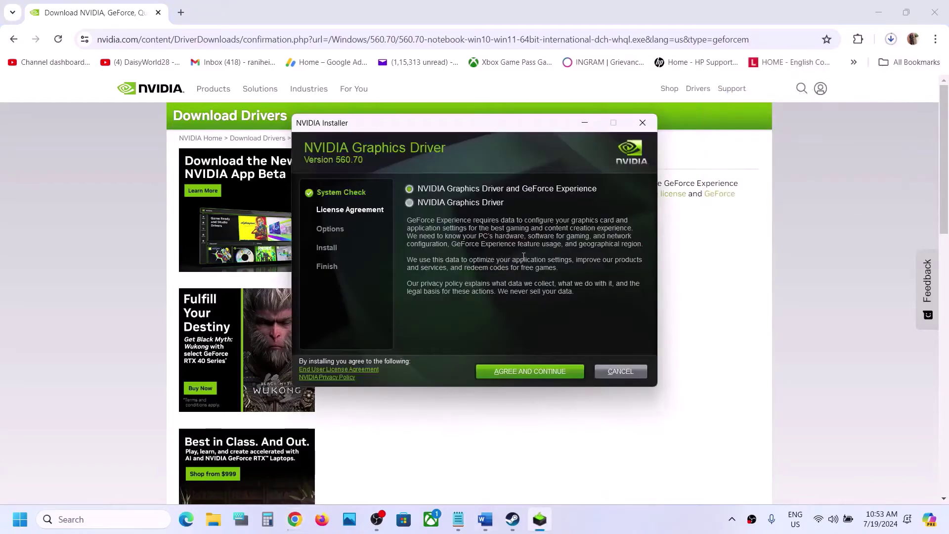
Accept the NVIDIA driver and GeForce Experience license and start a Custom (Advanced) install with Perform a clean installation enabled
click(518, 370)
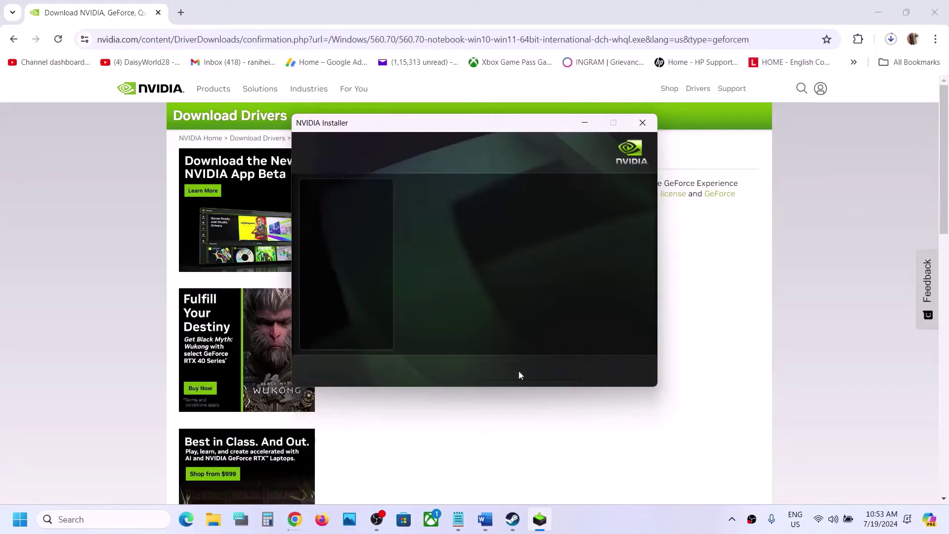
click(441, 261)
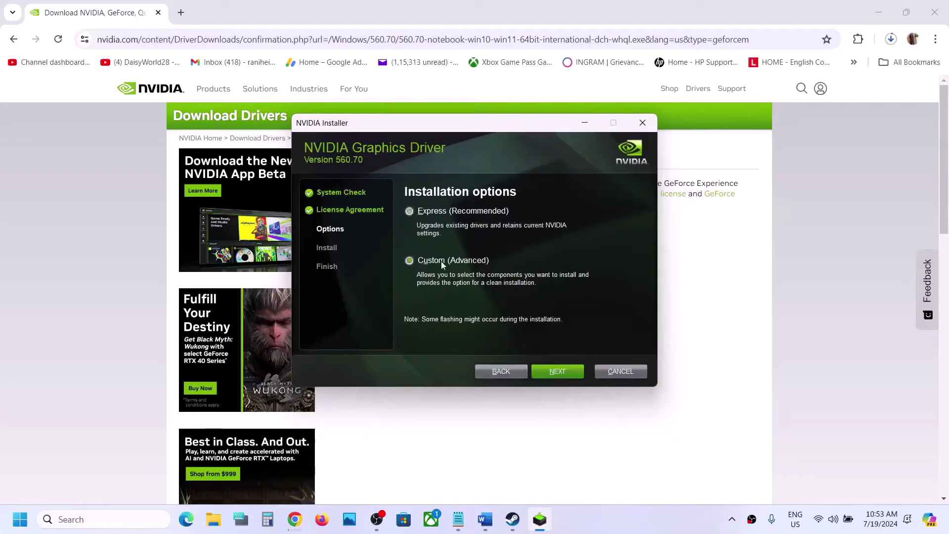
click(547, 371)
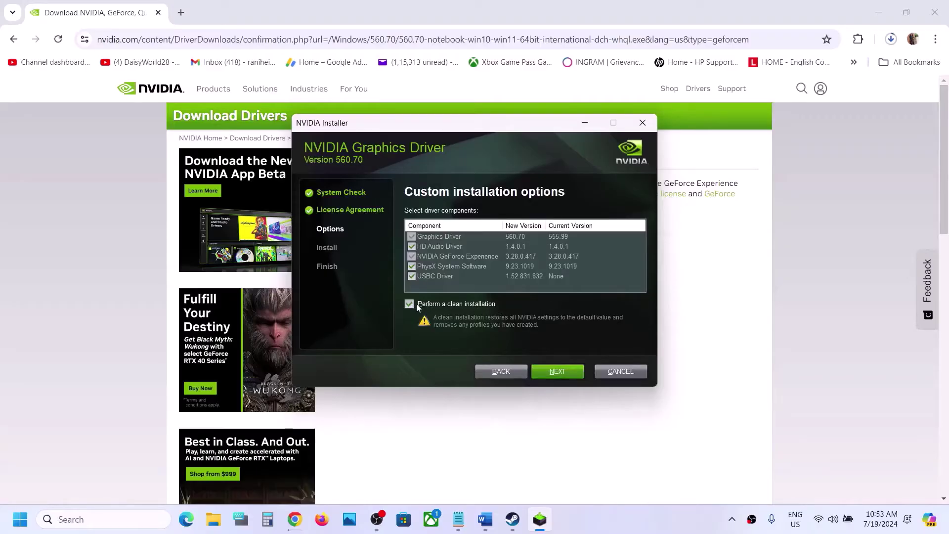
click(559, 372)
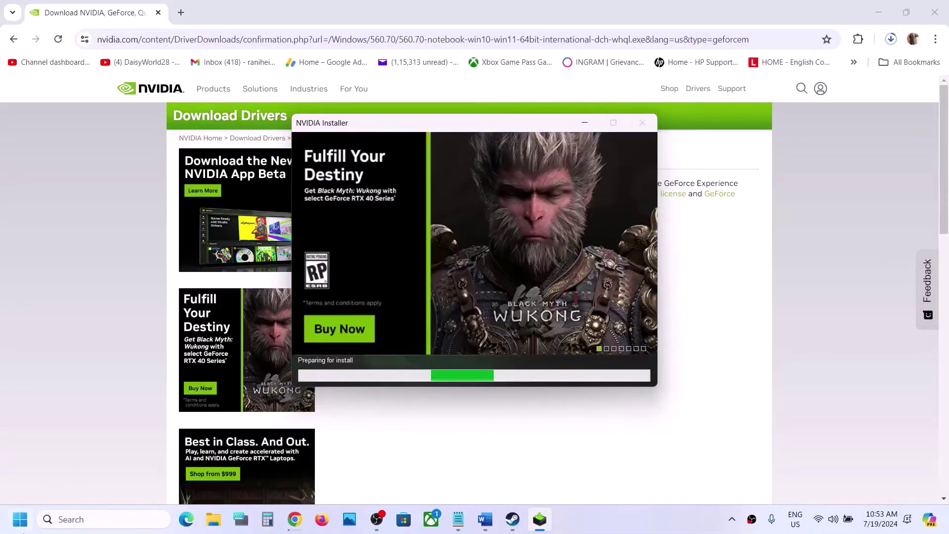
Bring up the computer's power options to locate Restart, without restarting
key(super)
click(359, 477)
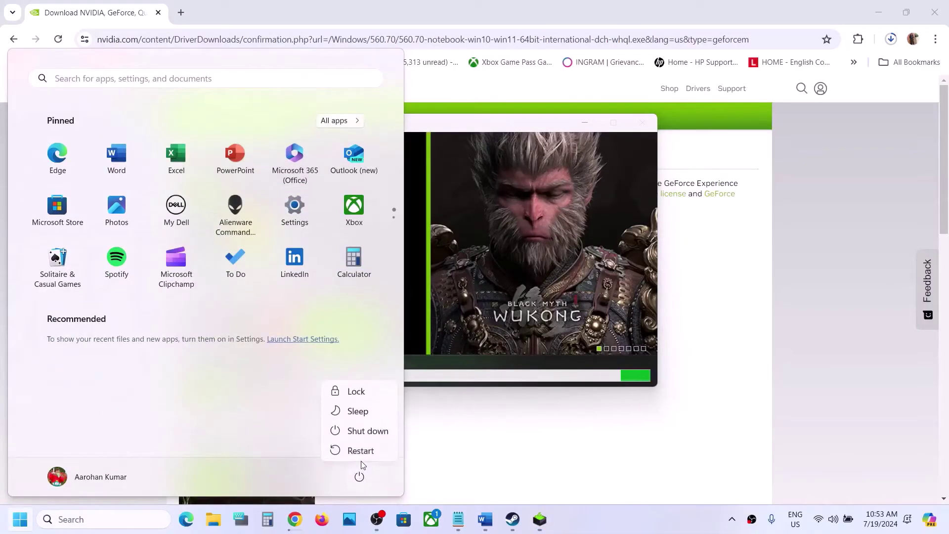
click(642, 514)
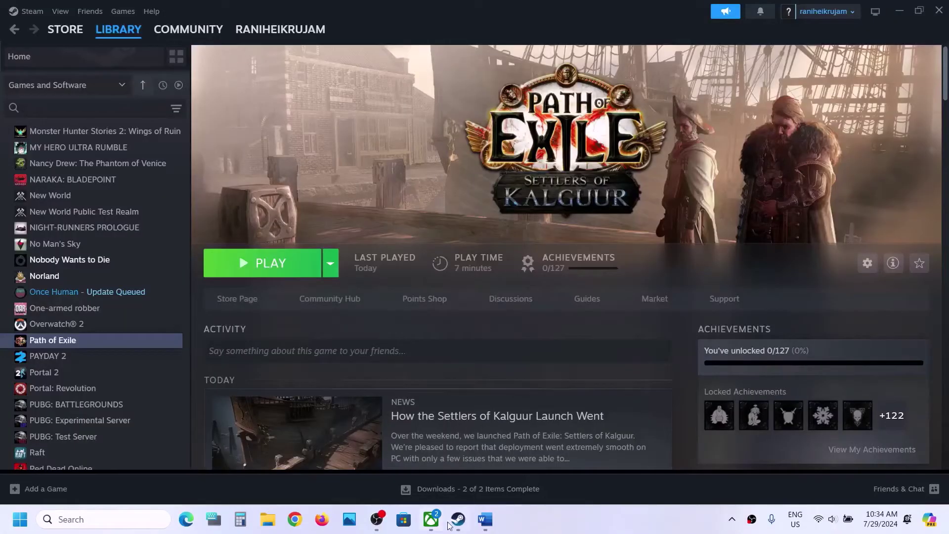
Copy the word "graphics" from Step 5 of the Word document and search Windows with it to open Graphics settings
click(484, 519)
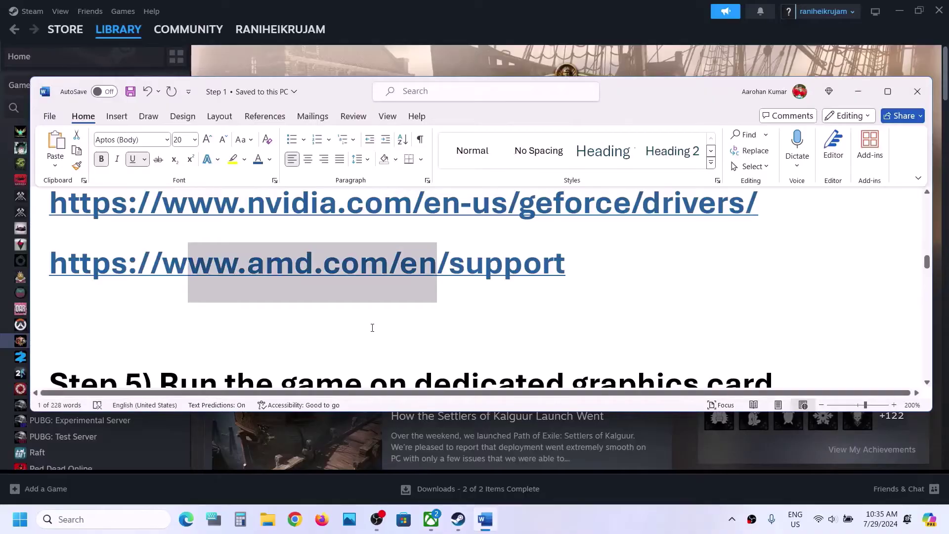
scroll(372, 327, down, 4)
scroll(583, 352, up, 3)
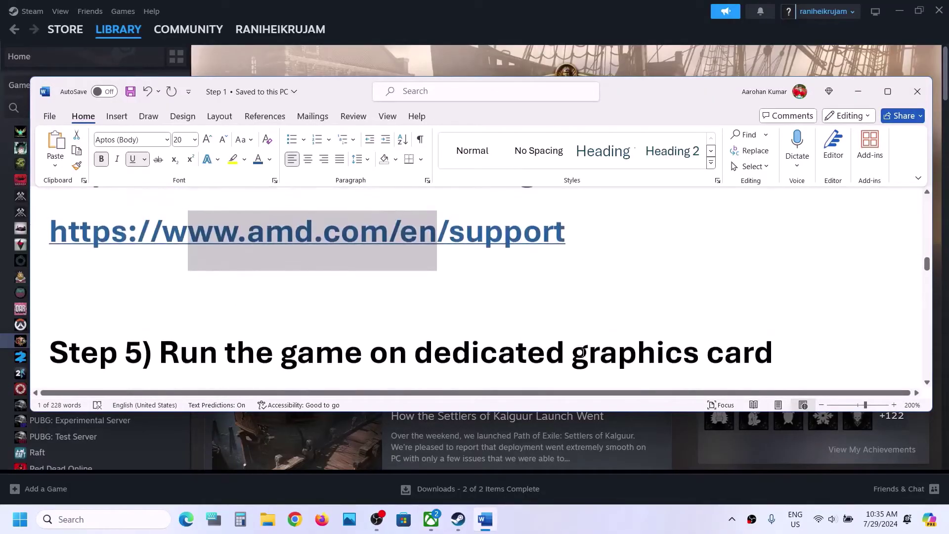
double_click(608, 362)
key(ctrl+c)
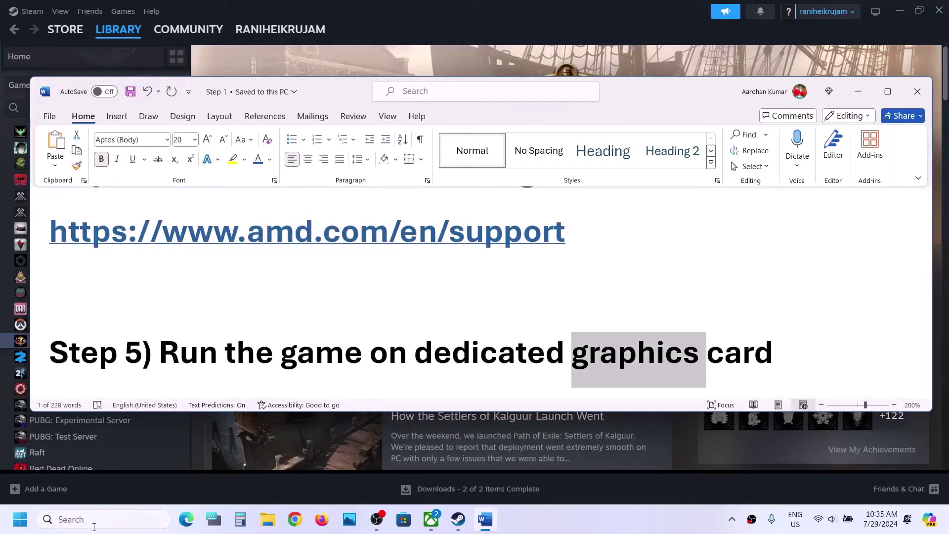
click(94, 527)
key(ctrl+v)
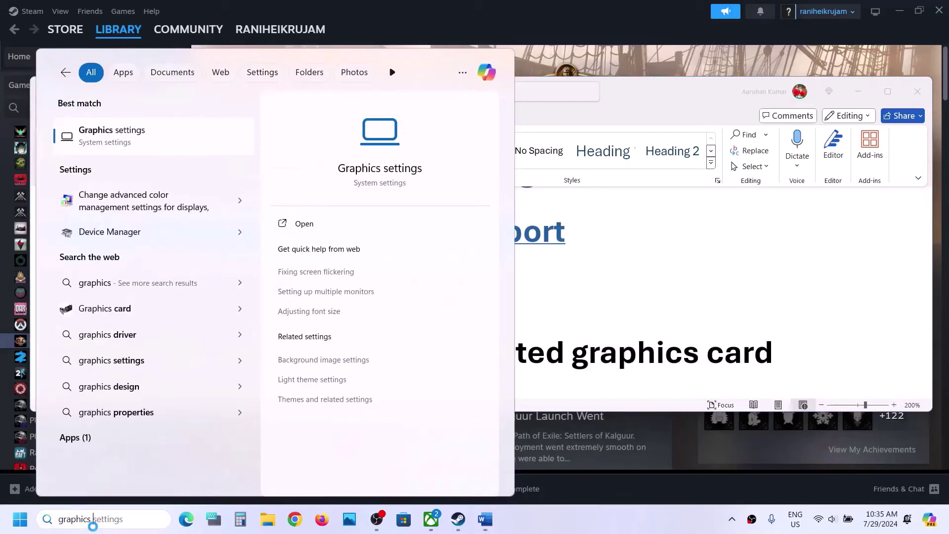
click(177, 124)
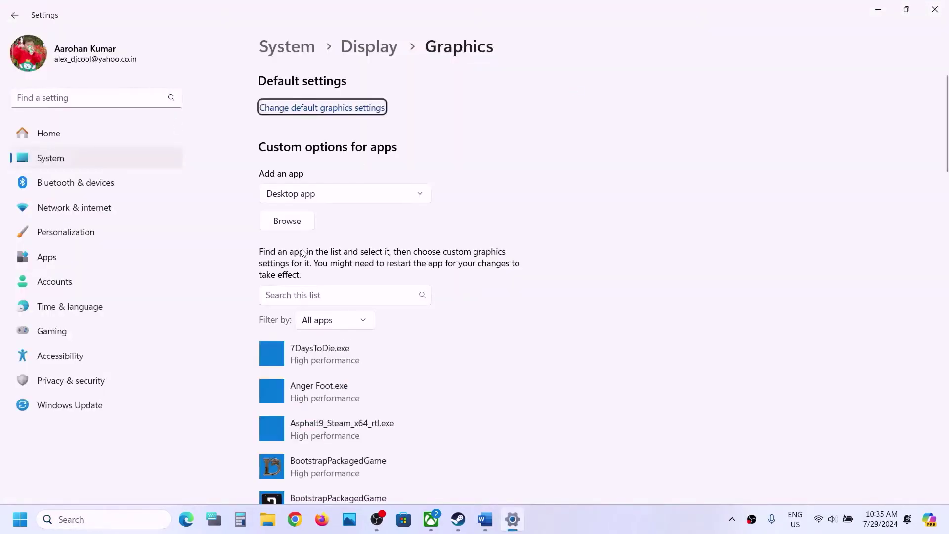
Add PathOfExile_x64Steam from the Path of Exile folder in Steam's common folder to the custom graphics apps
click(295, 226)
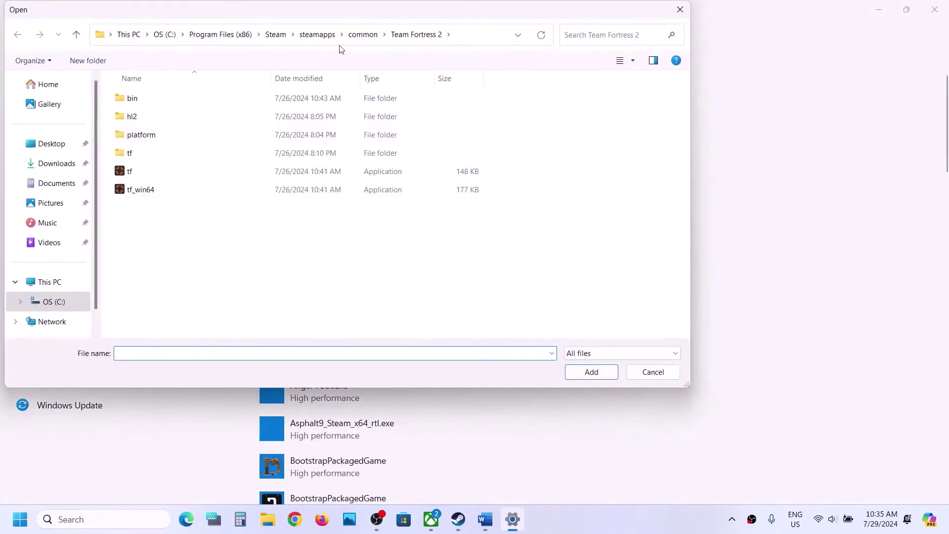
click(363, 34)
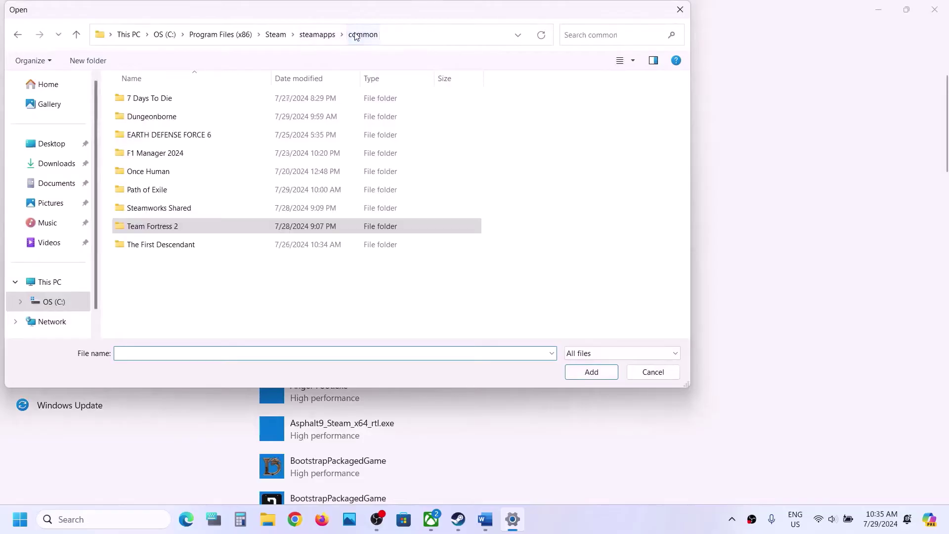
double_click(156, 190)
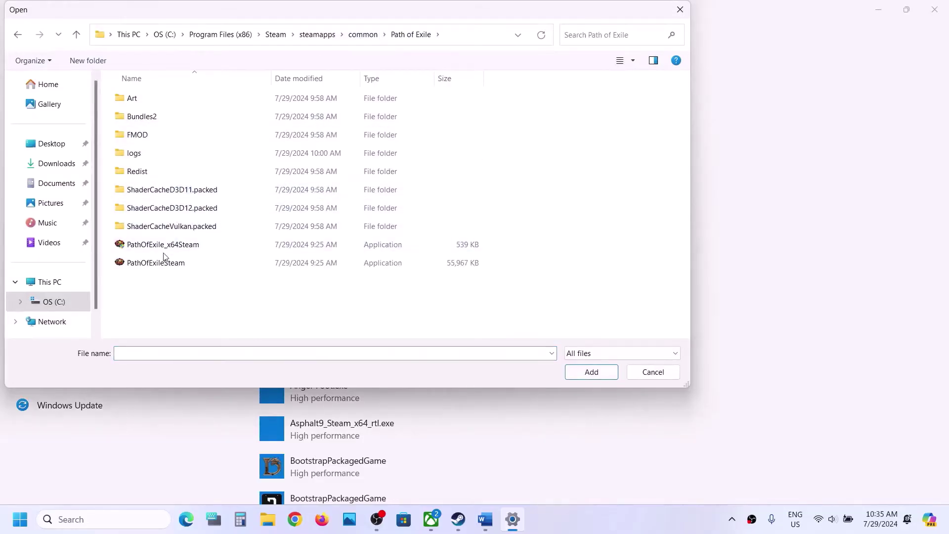
click(176, 250)
click(591, 372)
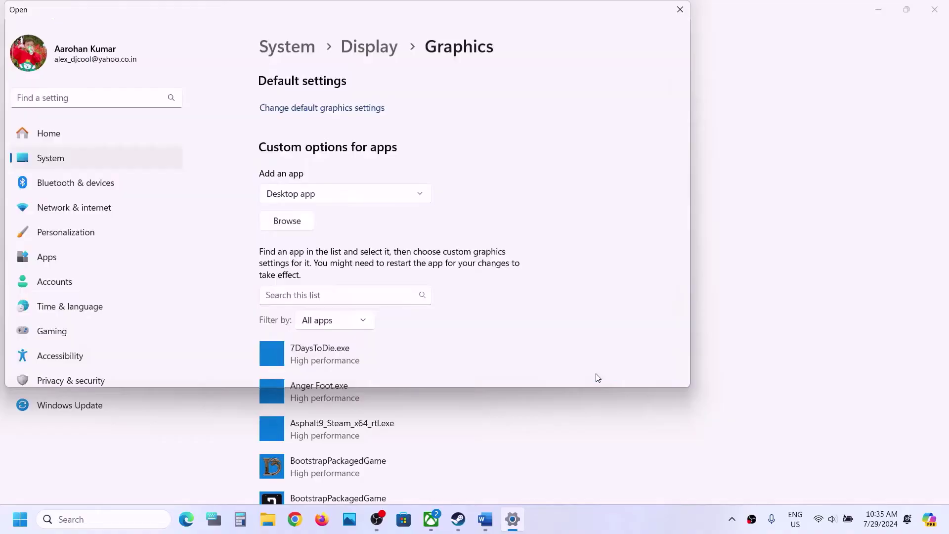
Set the graphics preference of PathOfExile_x64Steam to High performance and save it
click(439, 368)
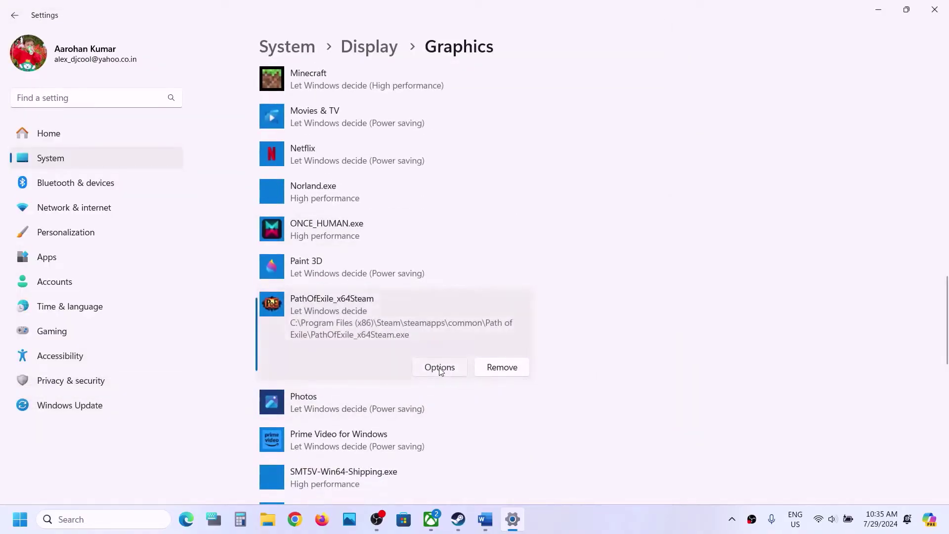
click(398, 259)
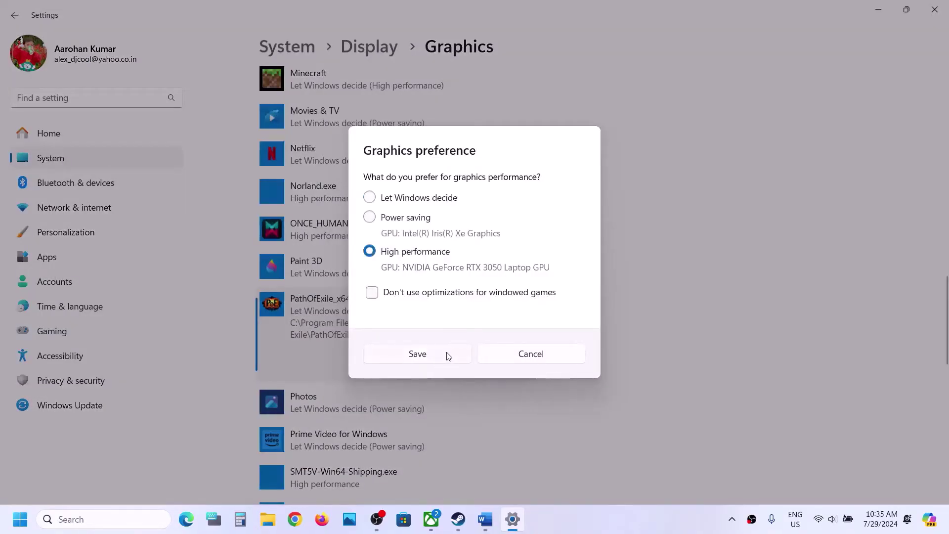
click(417, 354)
Add PathOfExileSteam from the Path of Exile folder to the custom graphics apps
scroll(445, 358, up, 15)
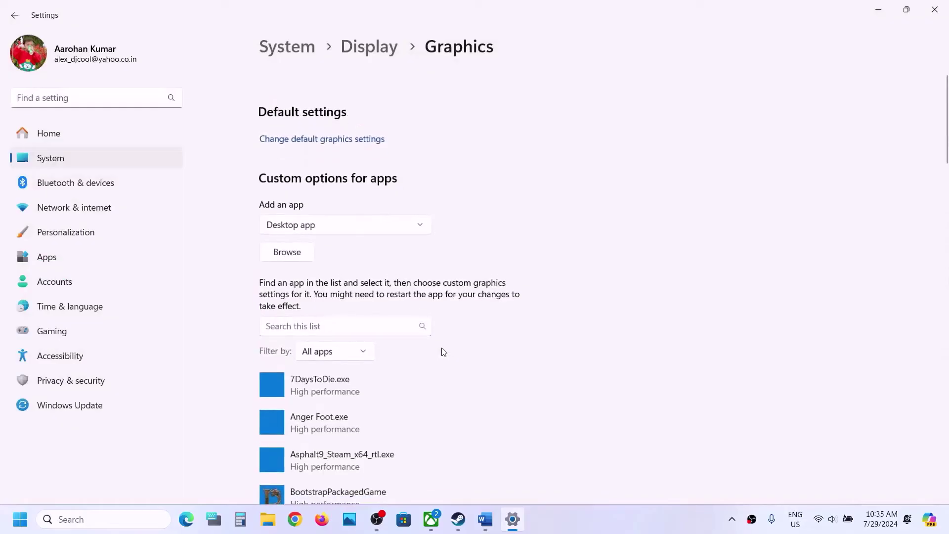
click(294, 253)
click(190, 262)
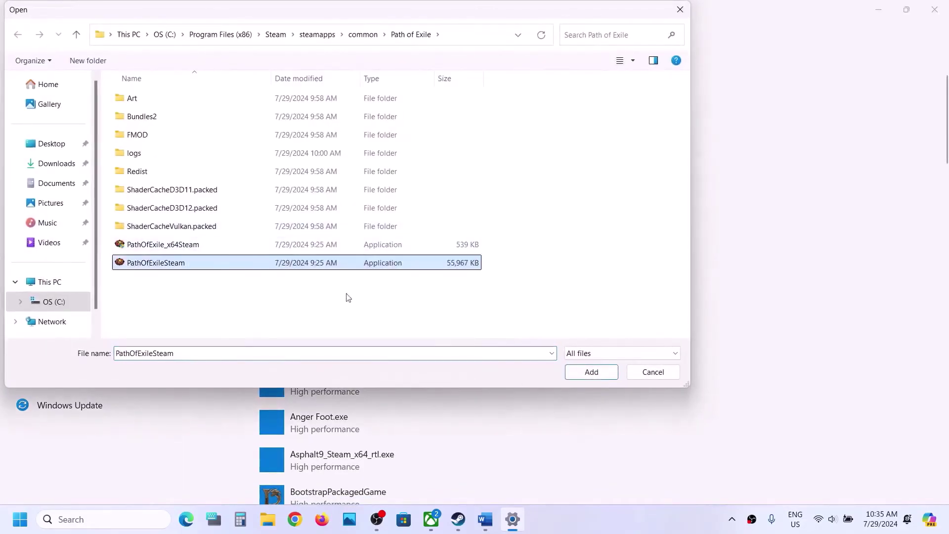
click(582, 370)
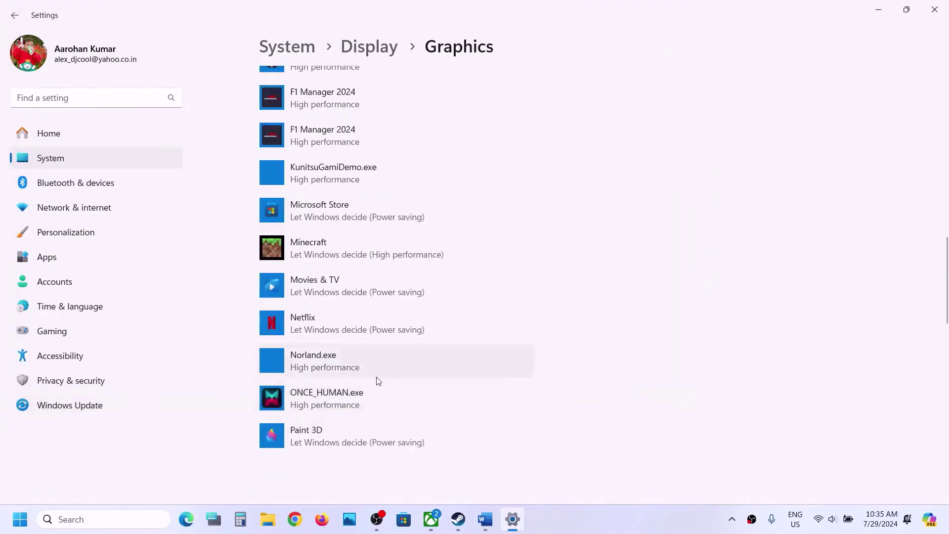
Set the graphics preference of PathOfExileSteam to High performance, save it and close Settings
click(434, 308)
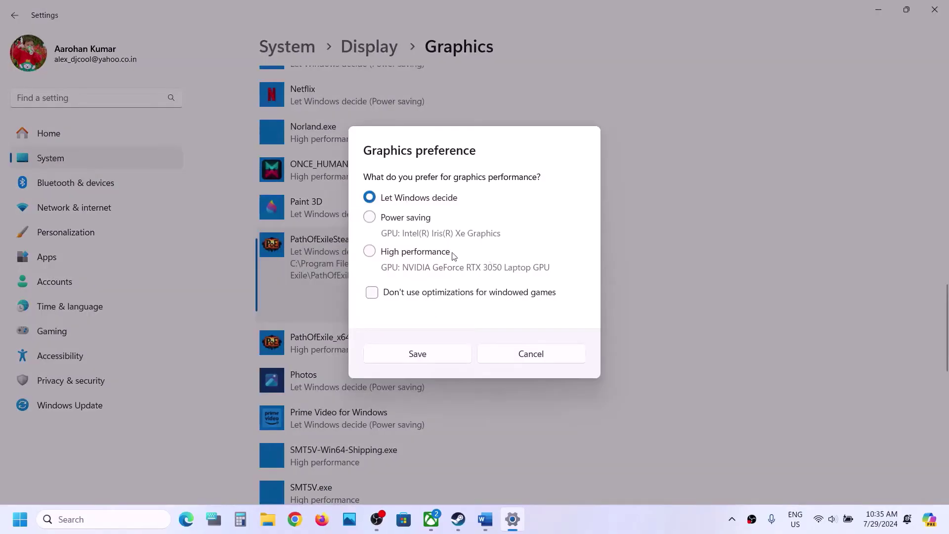
click(438, 254)
click(424, 353)
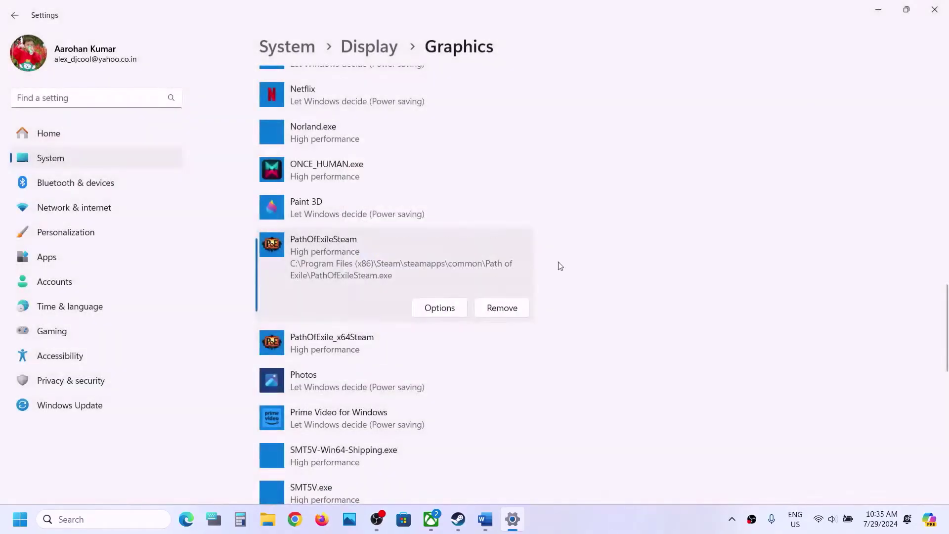
click(935, 9)
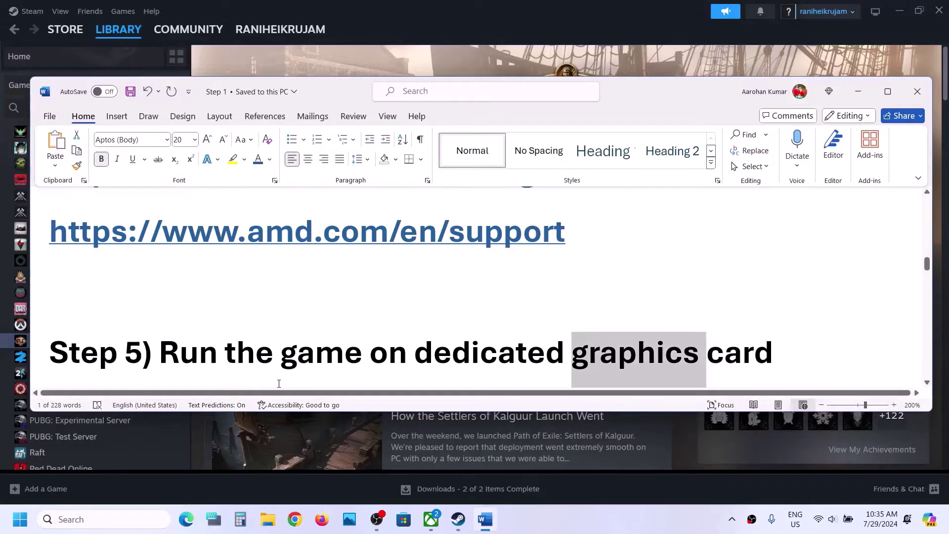
Following Step 6 of the Word document, start verifying the integrity of Path of Exile's installed game files in Steam
scroll(299, 333, down, 3)
drag(299, 332, 471, 275)
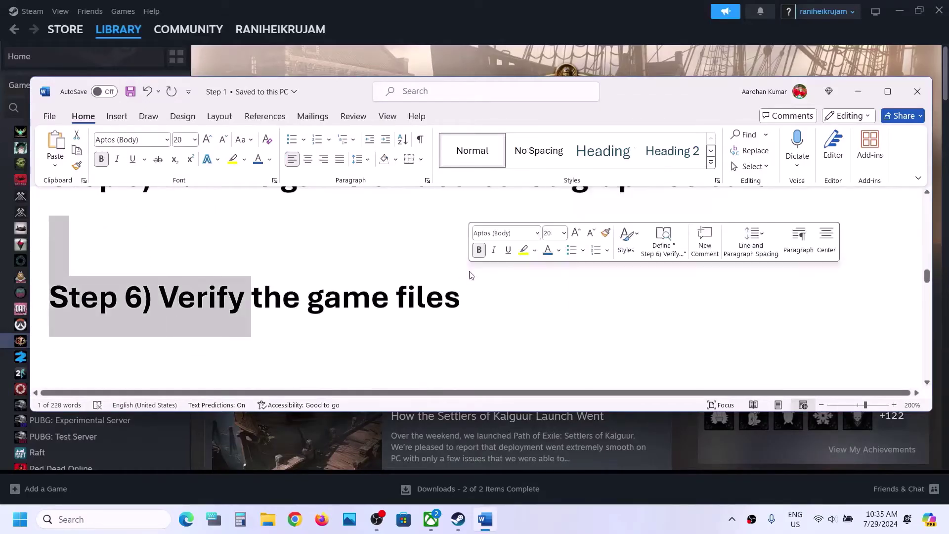
click(440, 29)
right_click(84, 339)
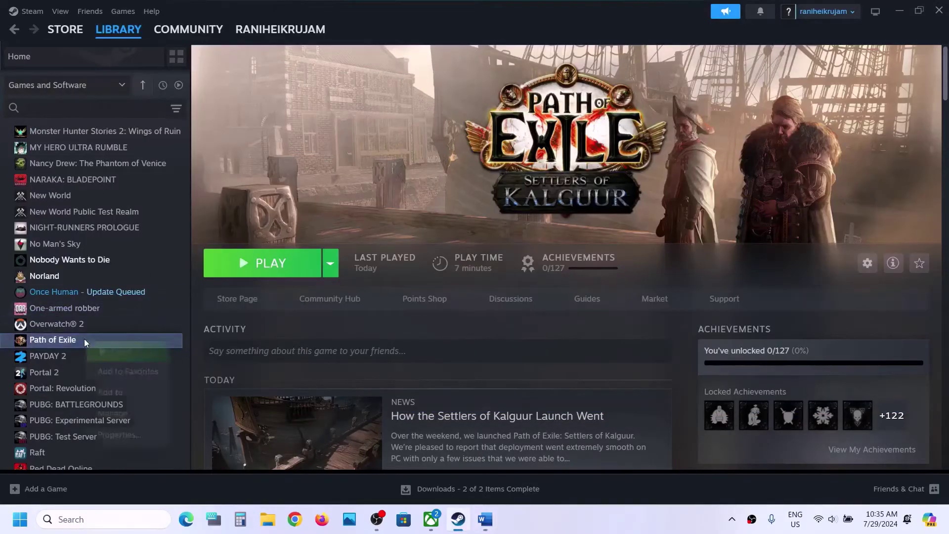
click(118, 434)
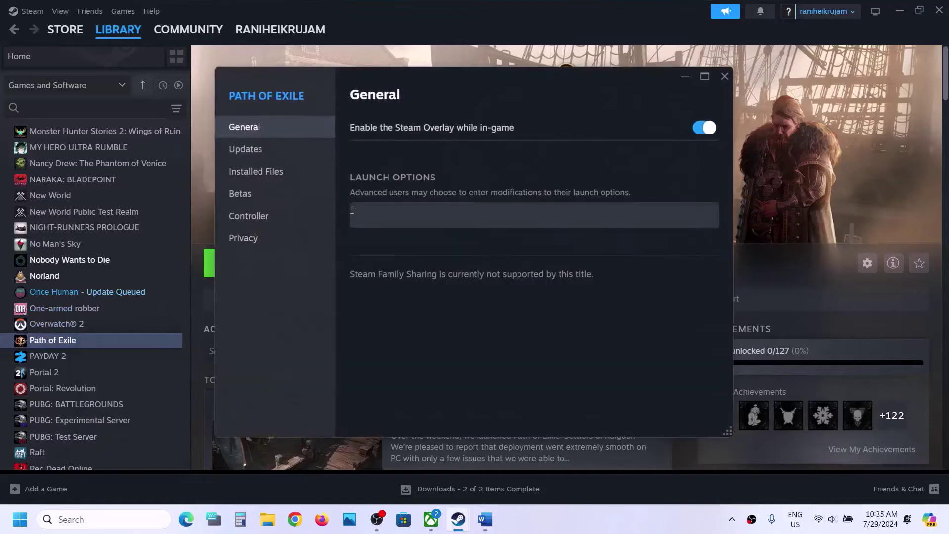
click(283, 176)
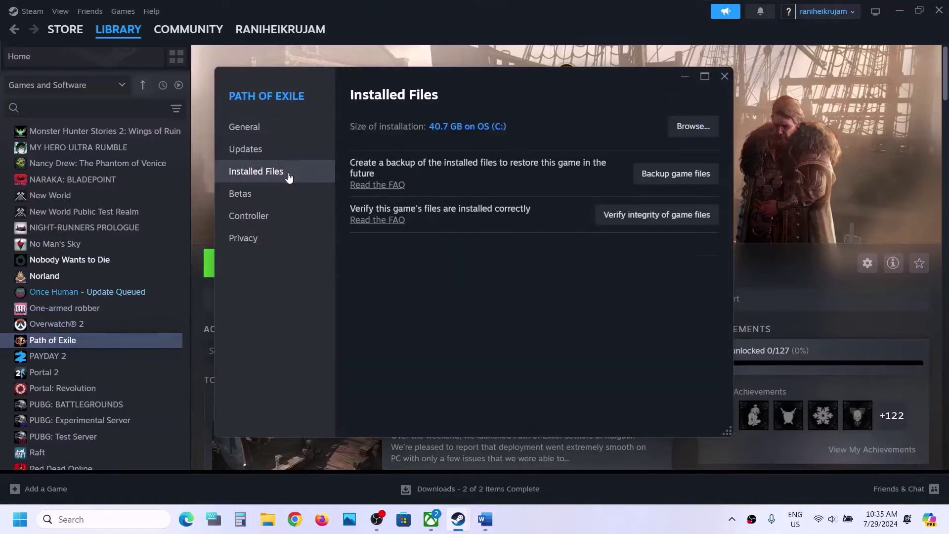
click(650, 213)
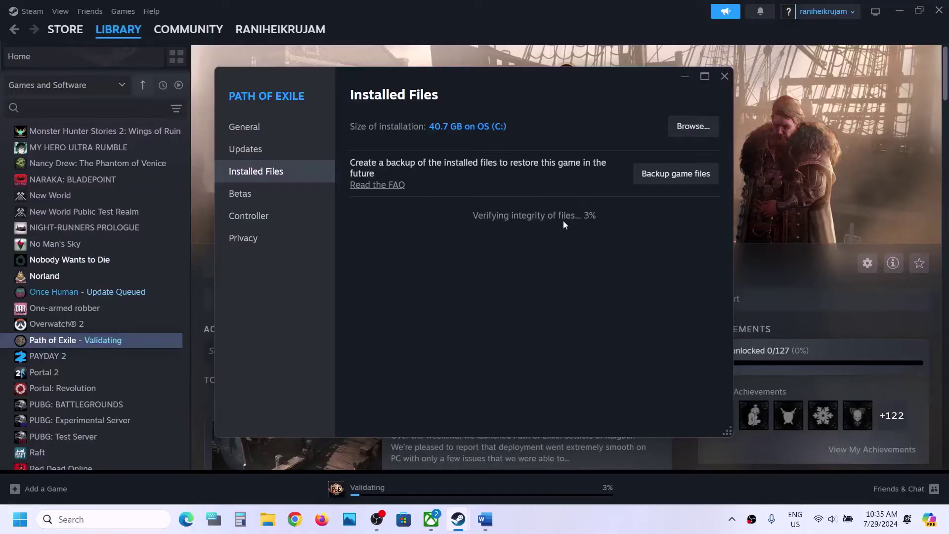
Copy the Microsoft Visual C++ redistributable link from Step 7 of the Word document and open it in Chrome
click(485, 519)
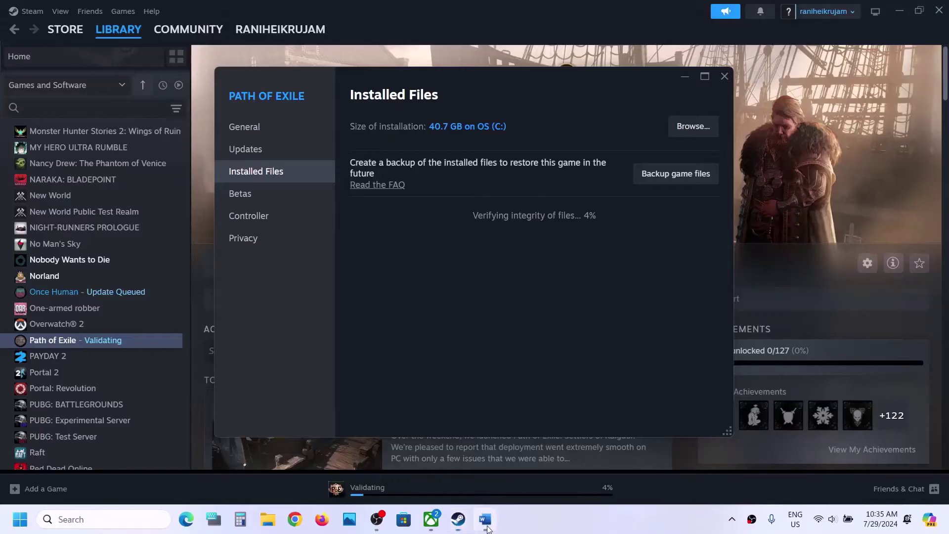
scroll(331, 339, down, 3)
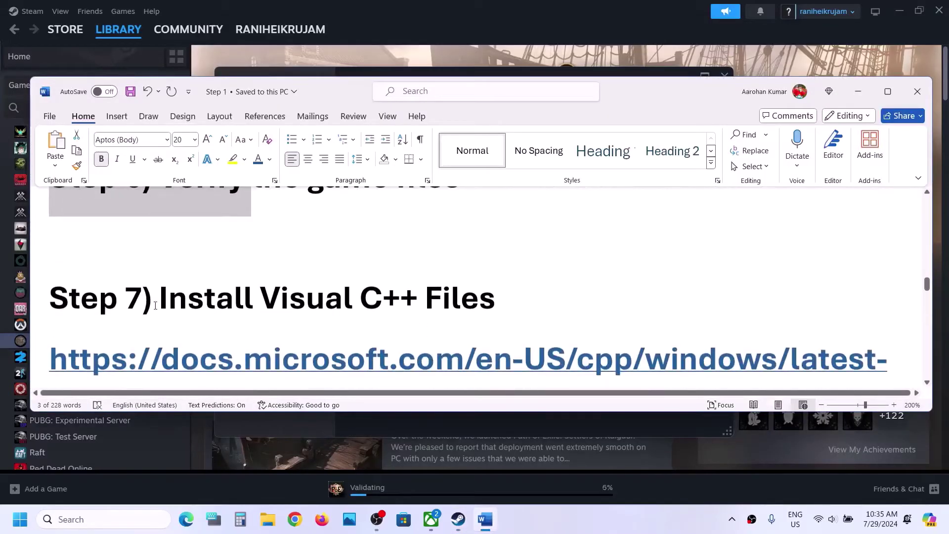
scroll(150, 304, down, 2)
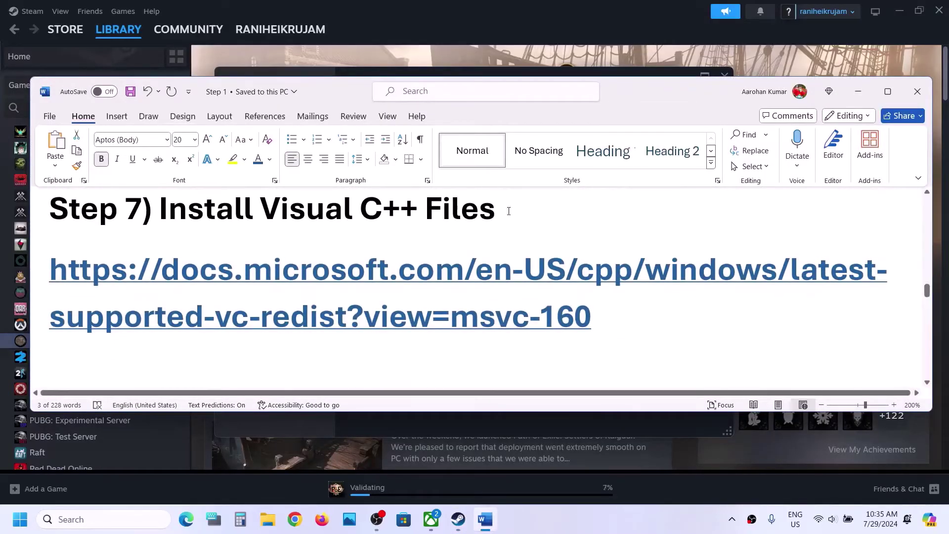
drag(591, 324, 33, 283)
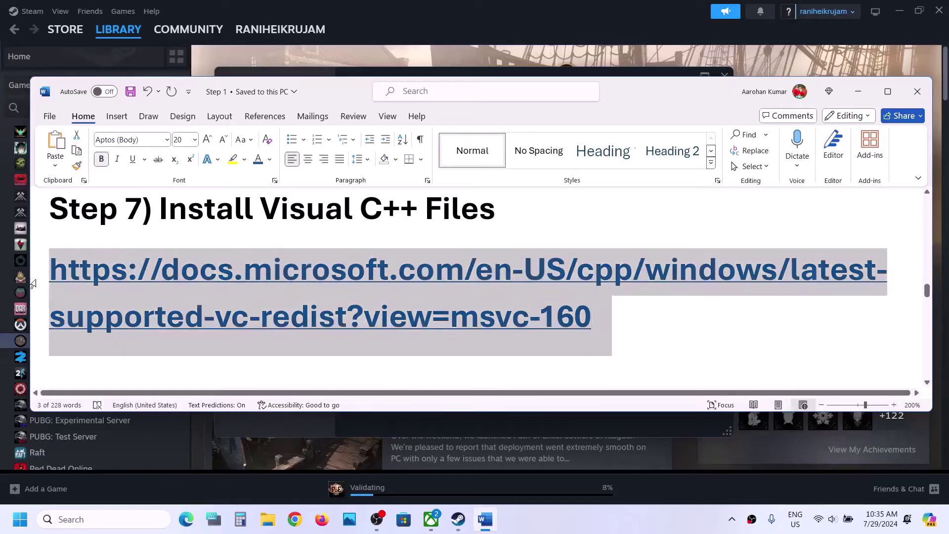
key(ctrl+c)
click(295, 519)
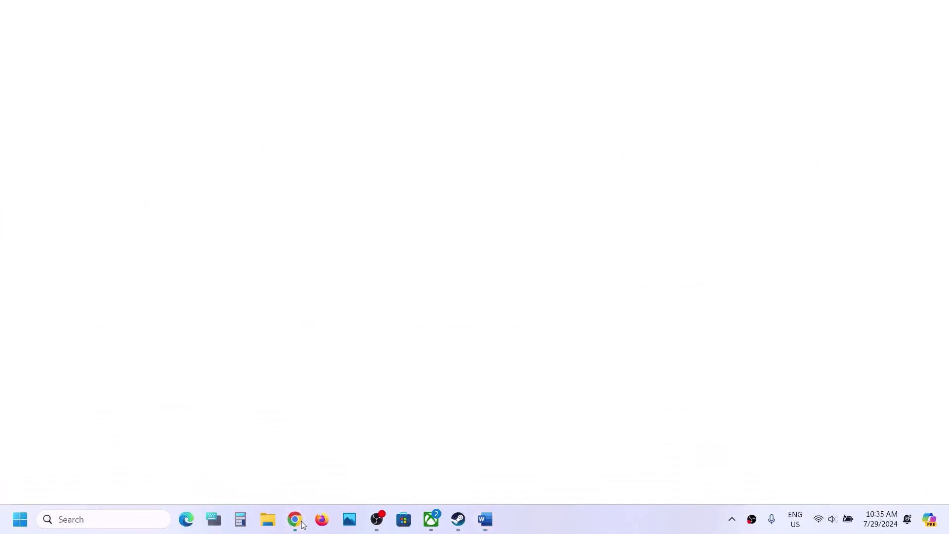
key(ctrl+v)
key(Return)
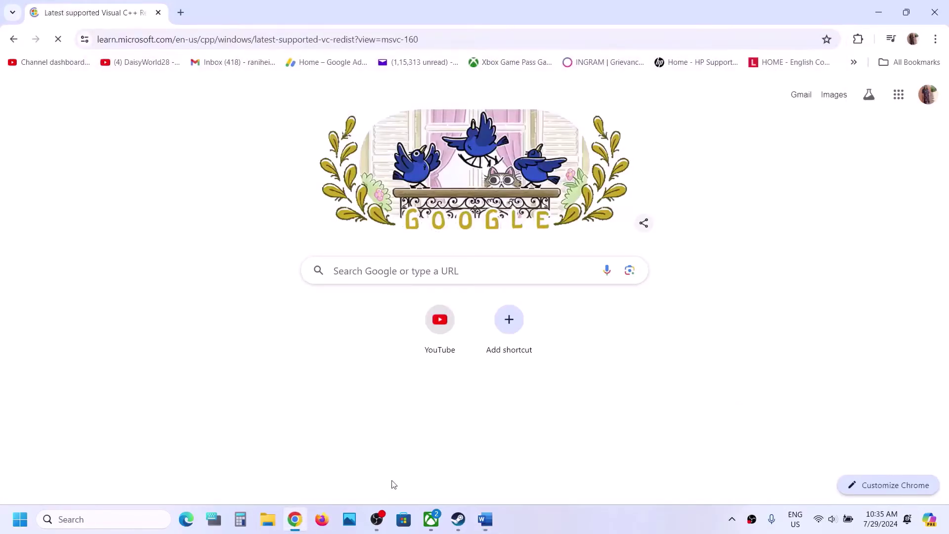
Download the X86 version of the latest Visual C++ Redistributable, run its installer and start a repair
scroll(449, 269, down, 10)
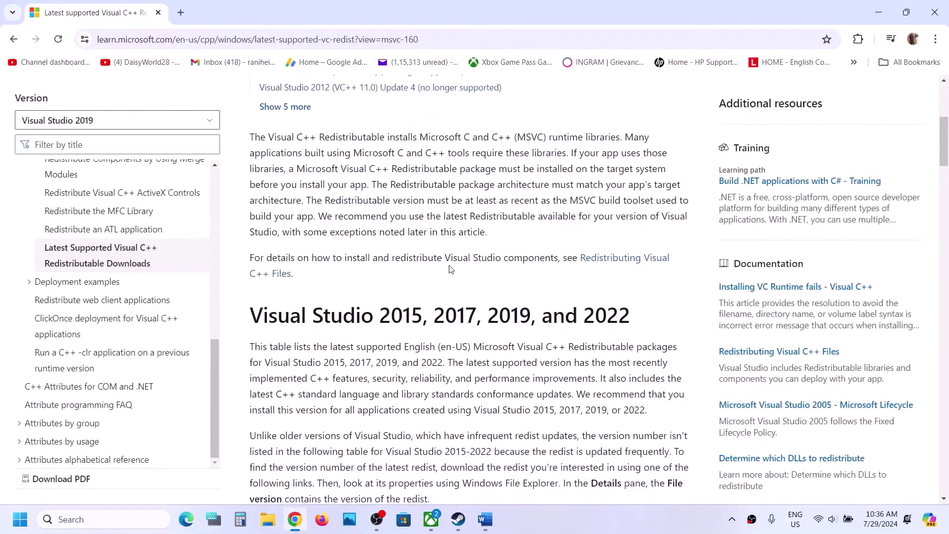
drag(329, 202, 606, 212)
click(603, 213)
scroll(602, 213, down, 4)
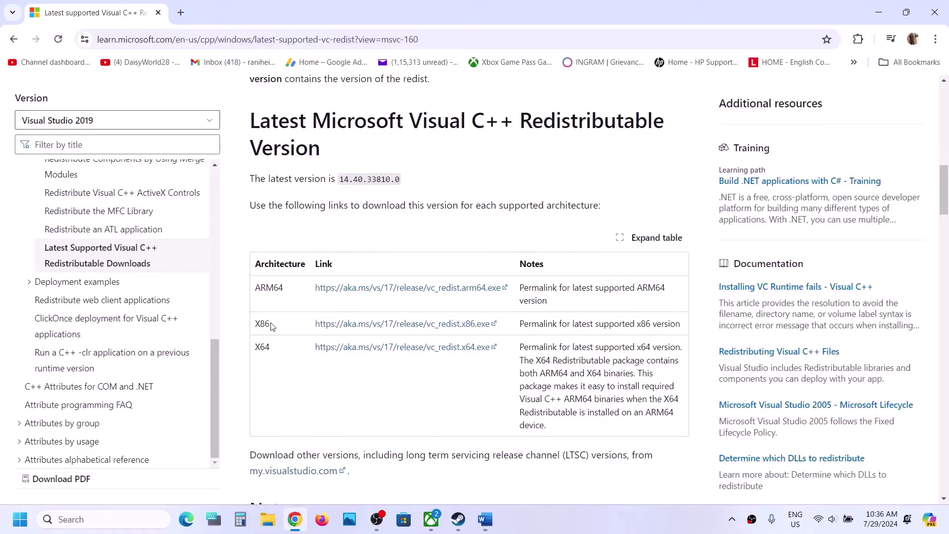
double_click(261, 323)
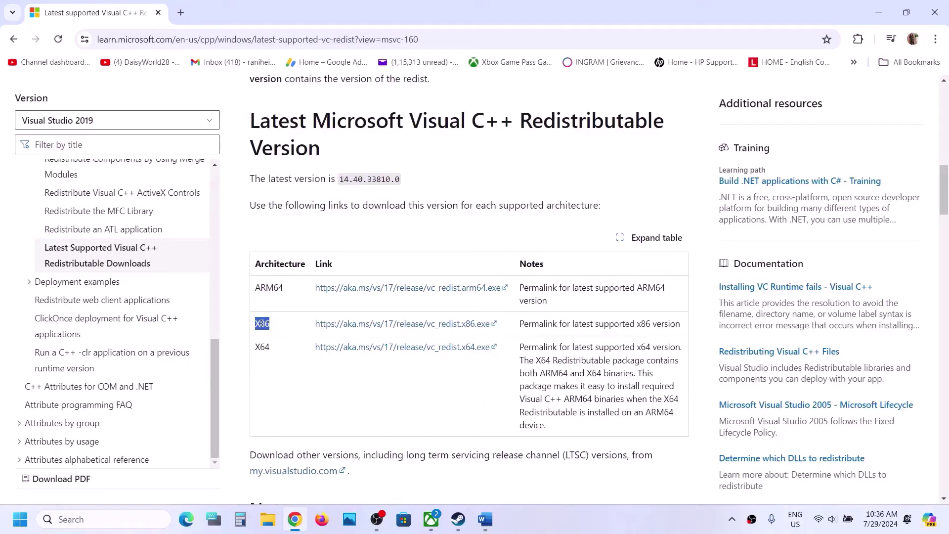
double_click(265, 342)
double_click(259, 321)
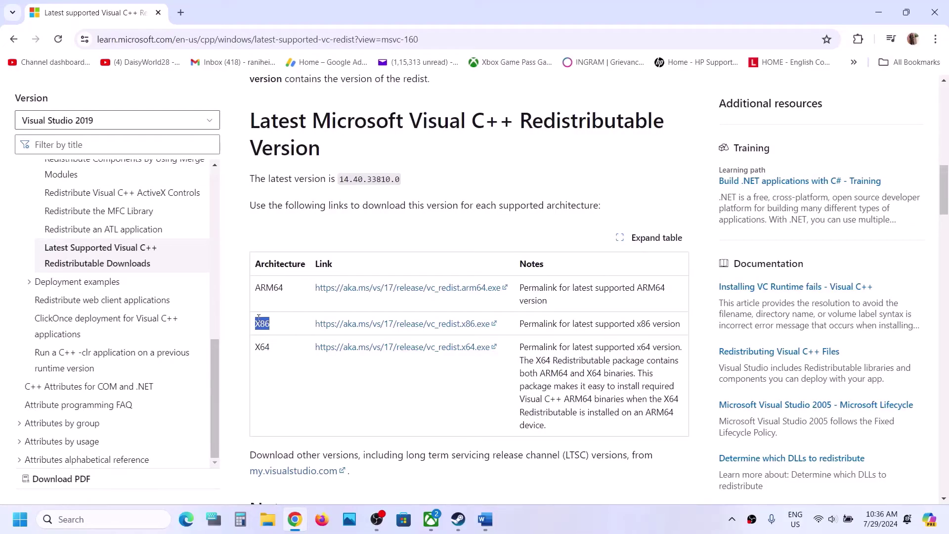
click(386, 328)
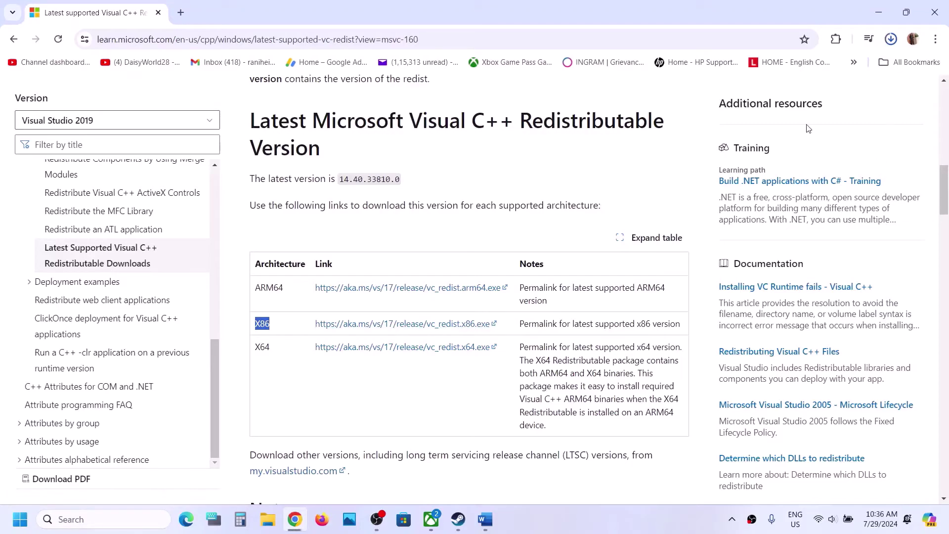
click(771, 66)
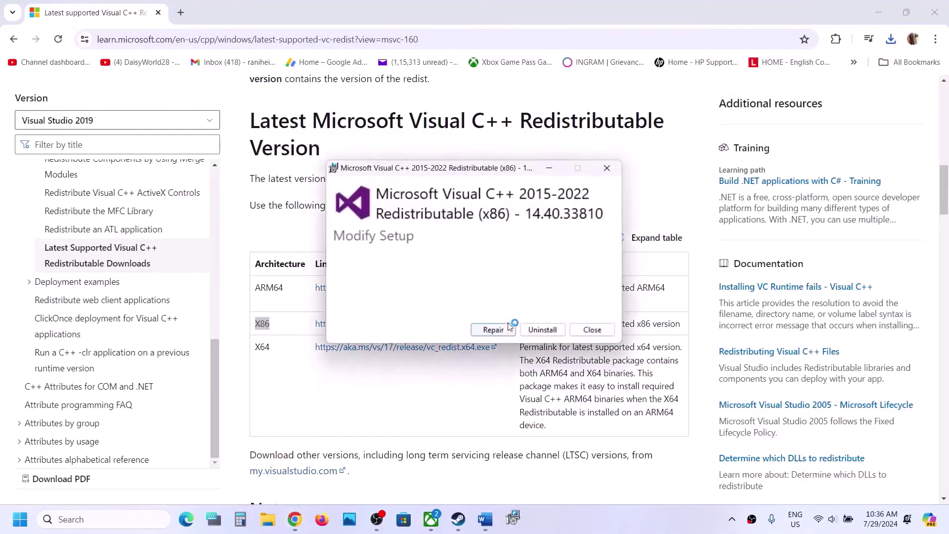
click(494, 329)
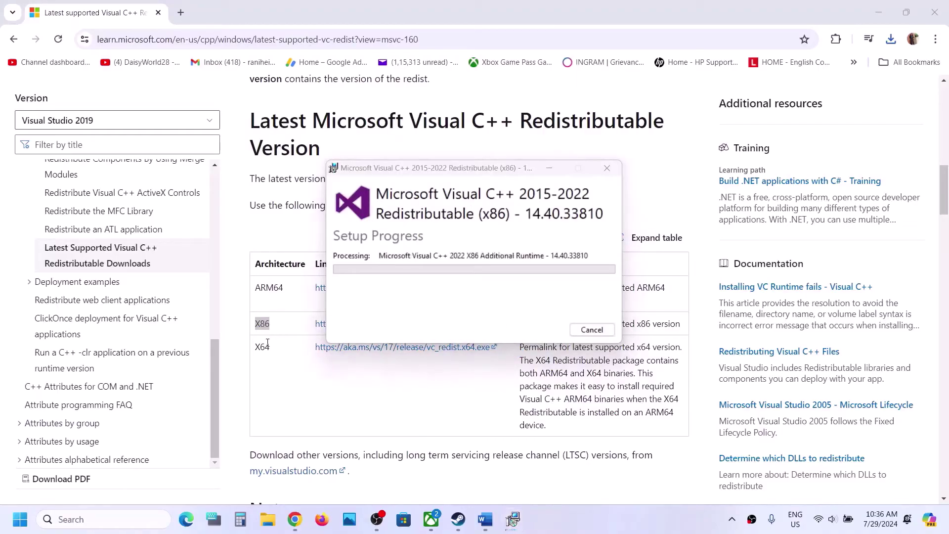
Download the X64 version of the latest Visual C++ Redistributable, run its installer and start a repair
double_click(368, 352)
click(377, 351)
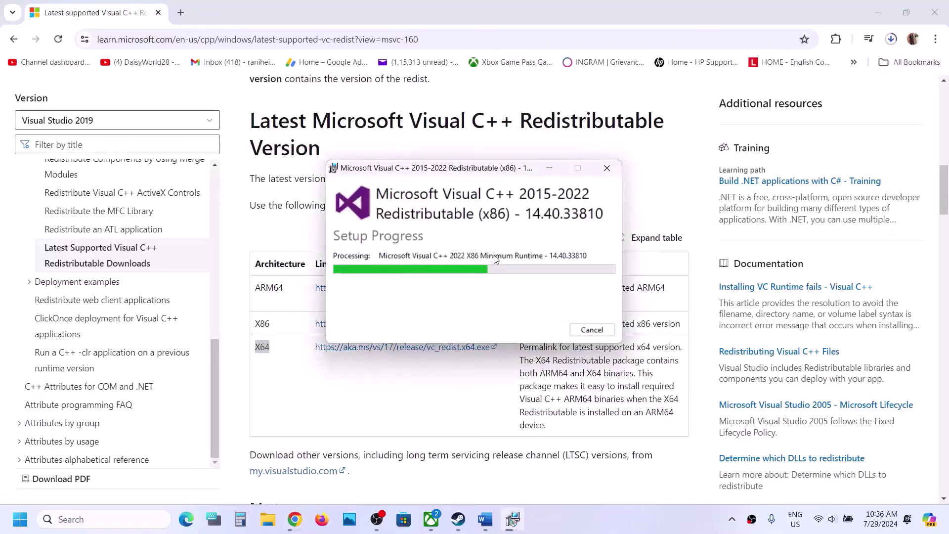
click(750, 134)
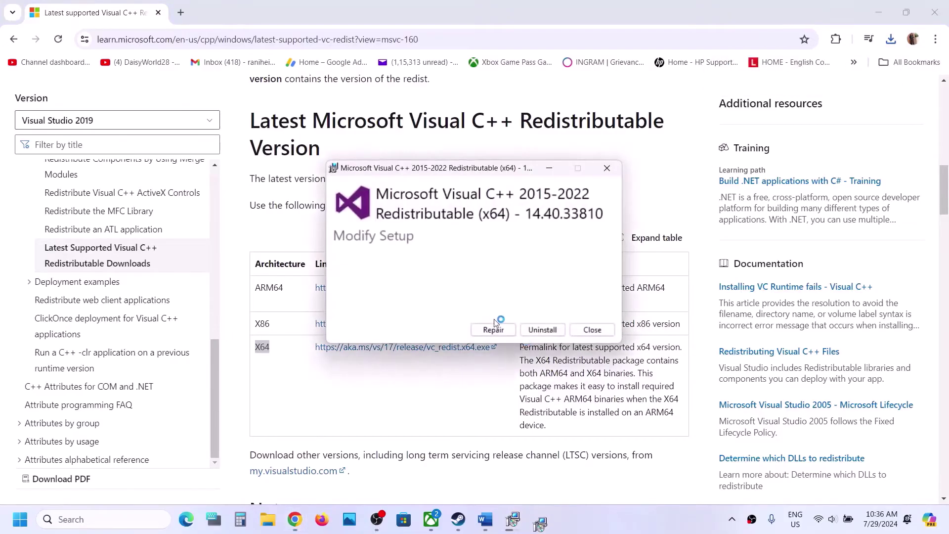
click(493, 329)
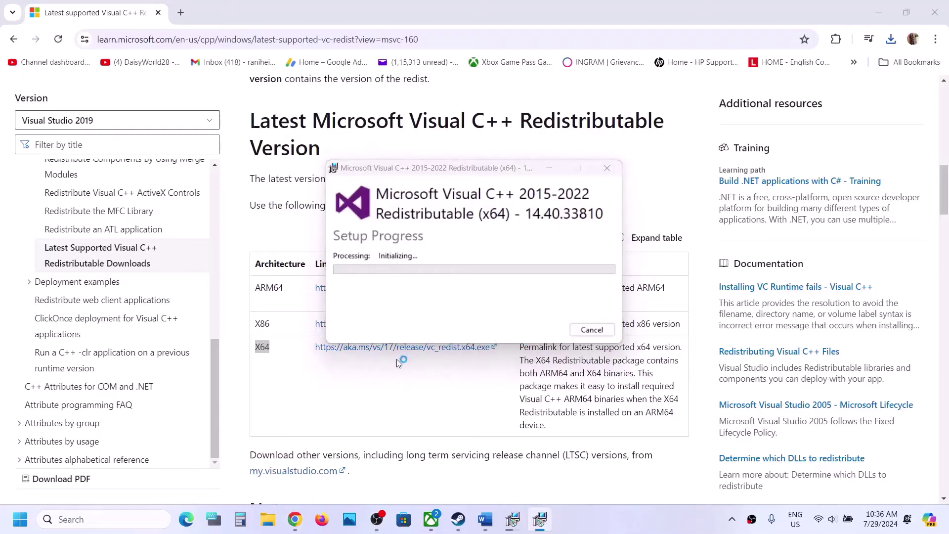
Arrange the x86 and x64 Visual C++ setup windows side by side so both repairs can be followed
click(513, 519)
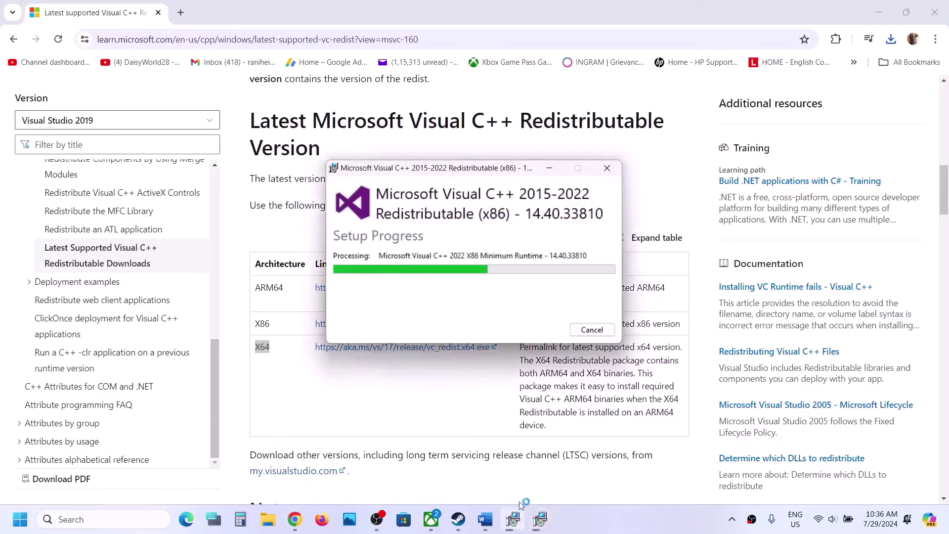
drag(523, 168, 292, 201)
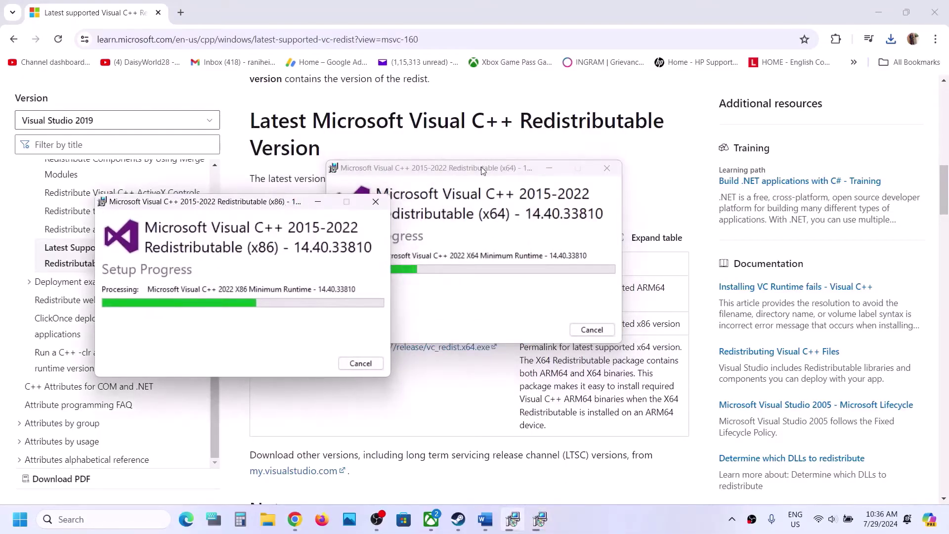
drag(482, 170, 598, 195)
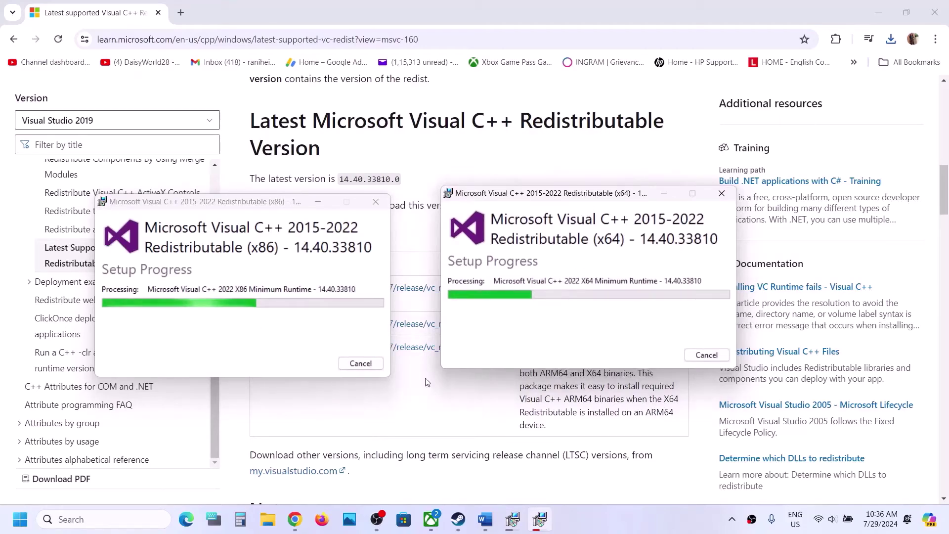
Display the computer's power options to locate Restart and dismiss them without restarting
click(19, 519)
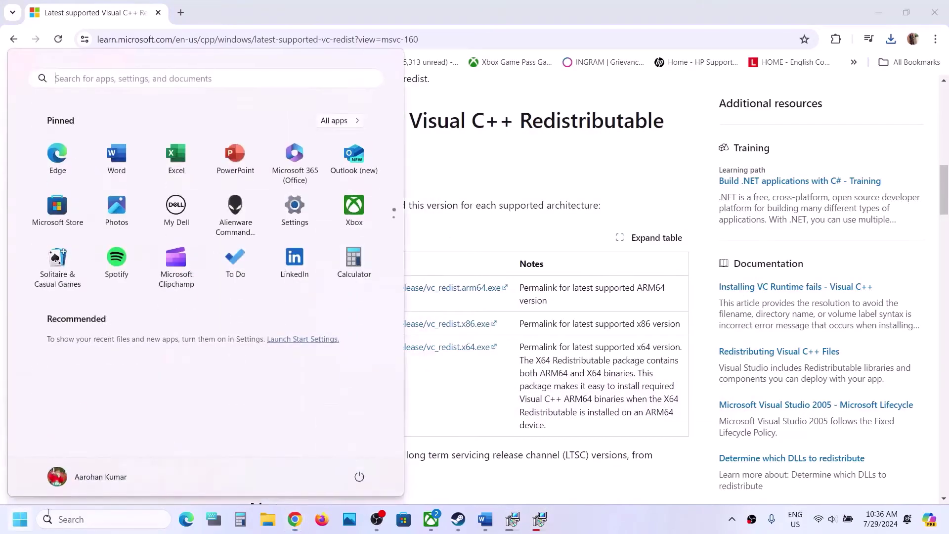
click(359, 477)
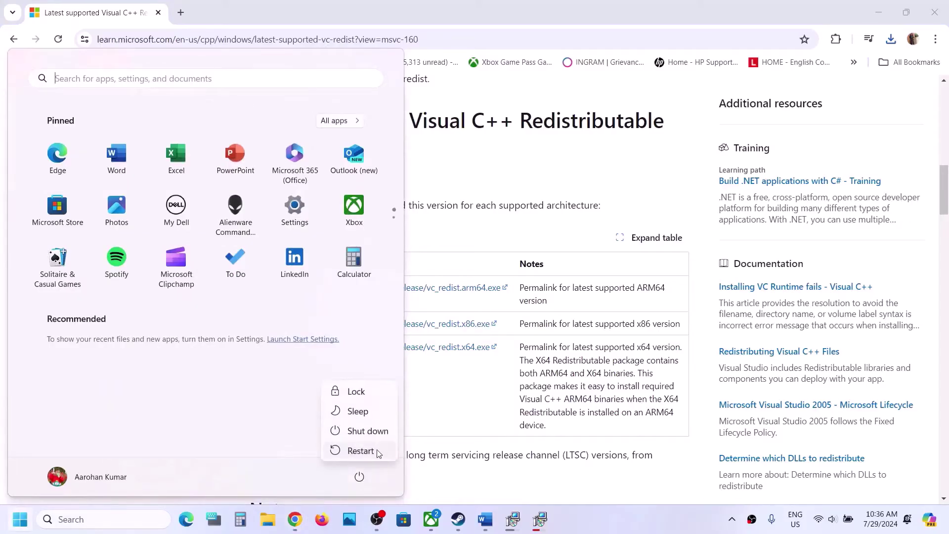
key(Escape)
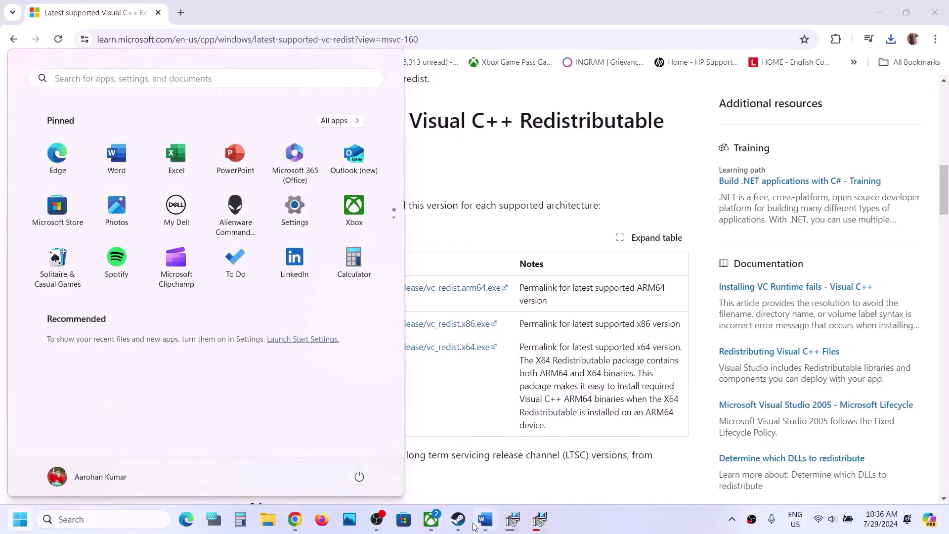
Check the progress of Path of Exile's file verification in Steam and return to the Word document
mouse_move(458, 519)
click(515, 460)
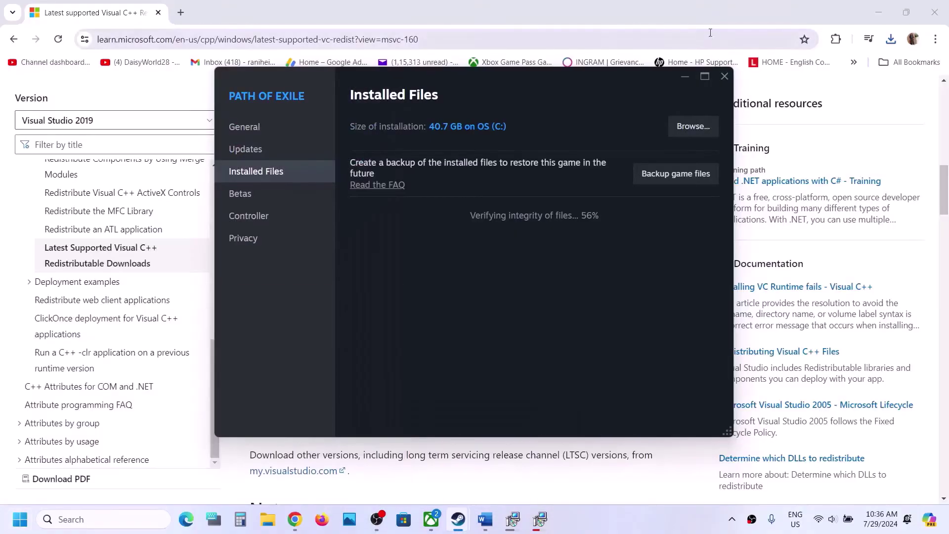
click(485, 519)
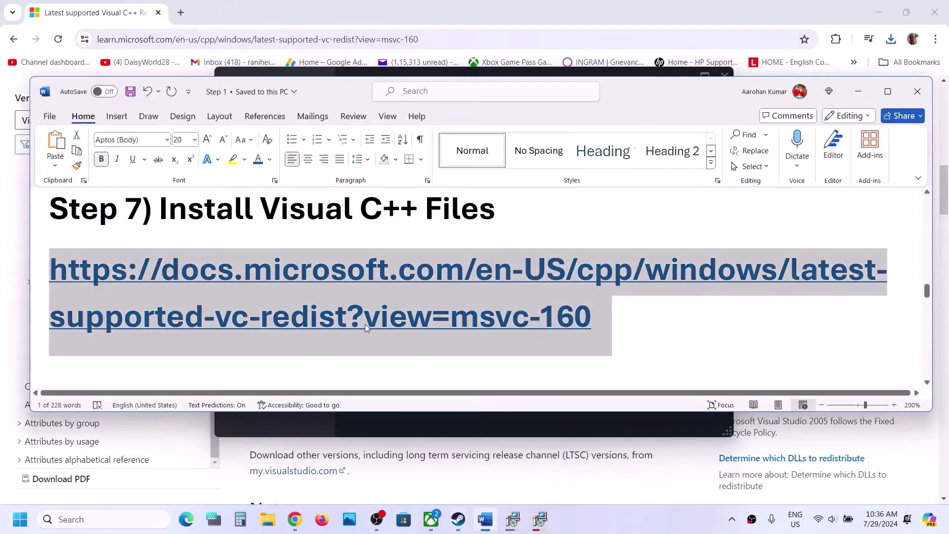
Highlight the Step 8 heading about updating Windows in the document and run a check for updates in Windows Update
scroll(365, 324, down, 3)
drag(64, 260, 478, 292)
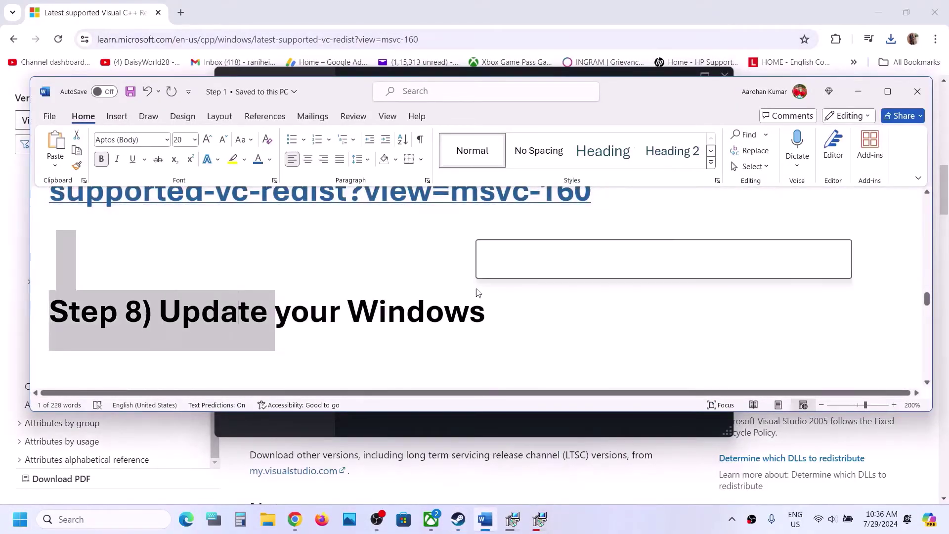
click(470, 308)
key(super+i)
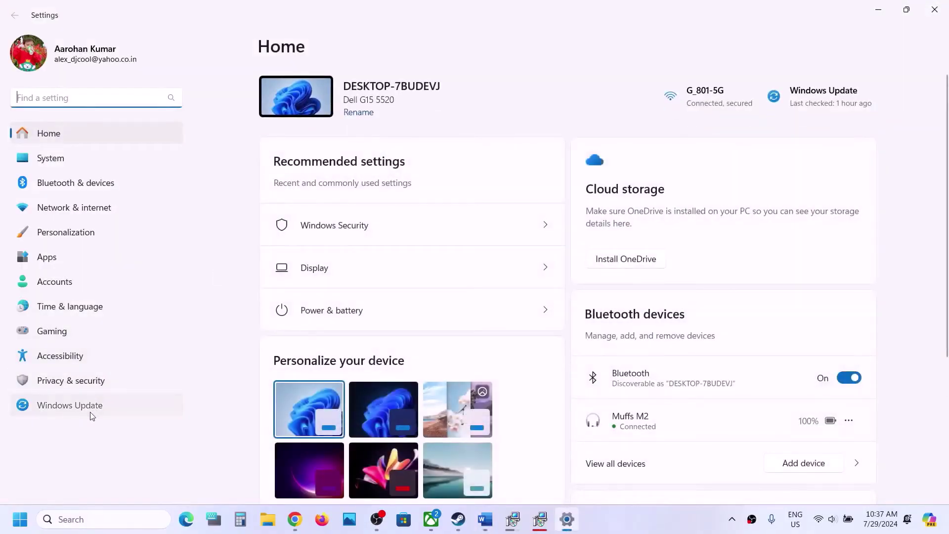
click(90, 414)
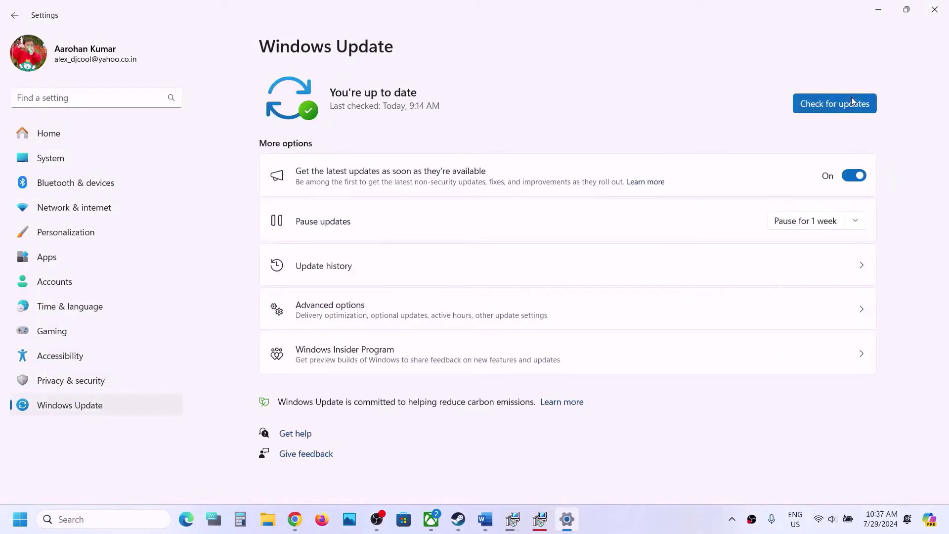
click(851, 103)
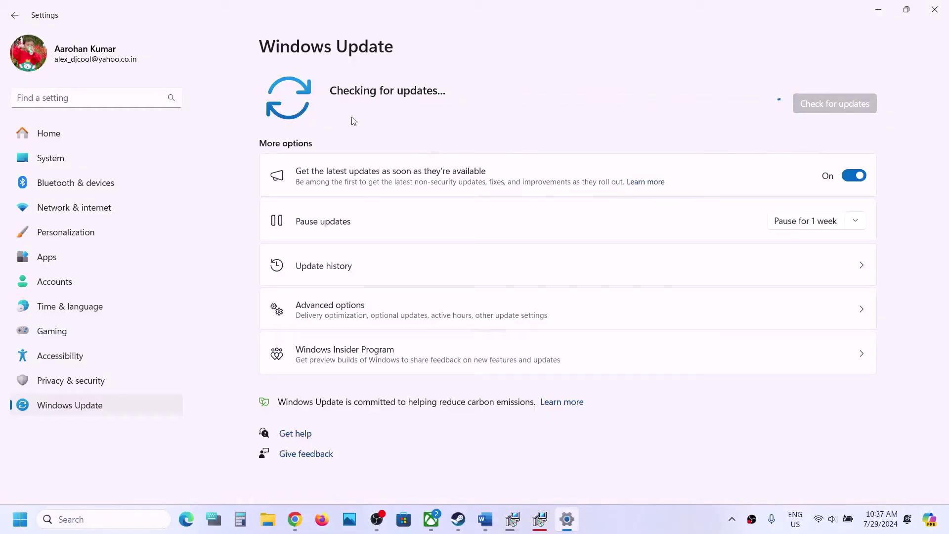
Display the computer's power options to locate Restart, and check Path of Exile's validation progress in Steam
click(18, 519)
click(359, 477)
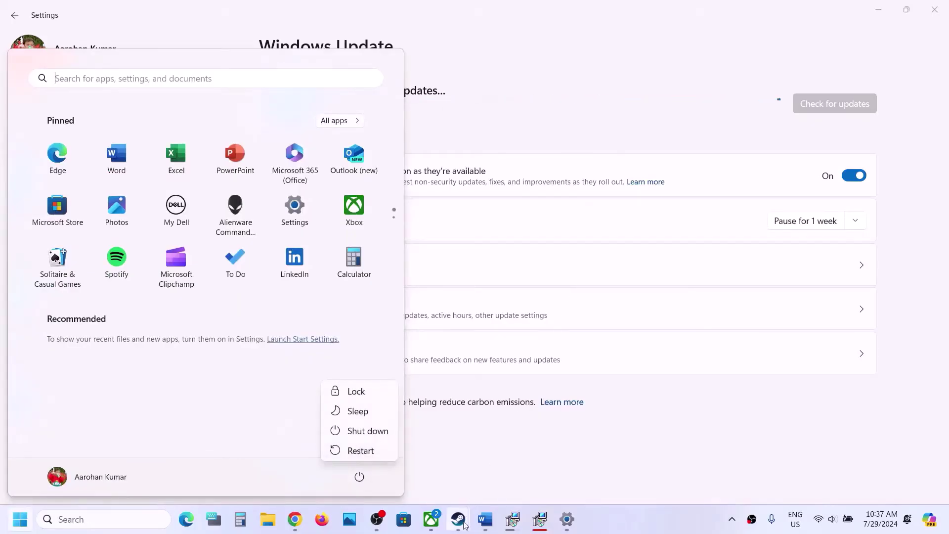
mouse_move(458, 516)
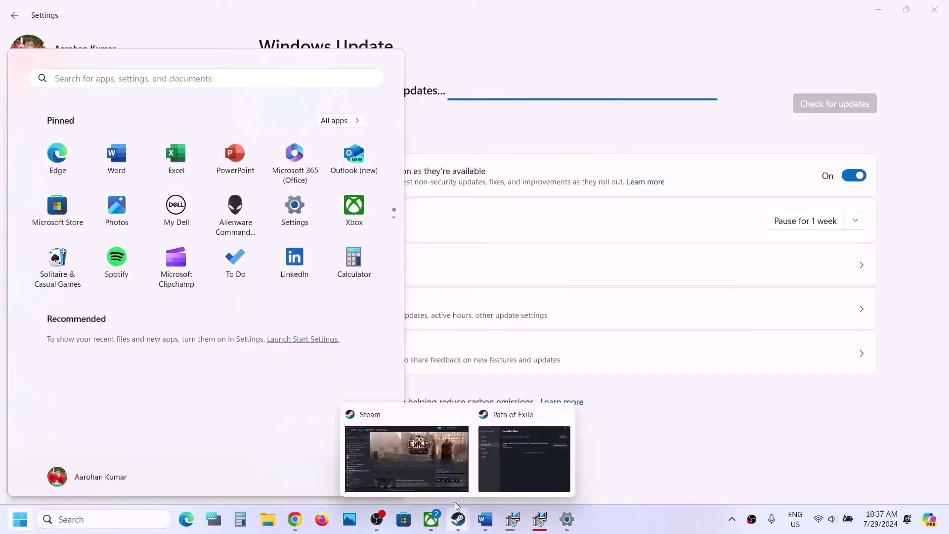
click(425, 476)
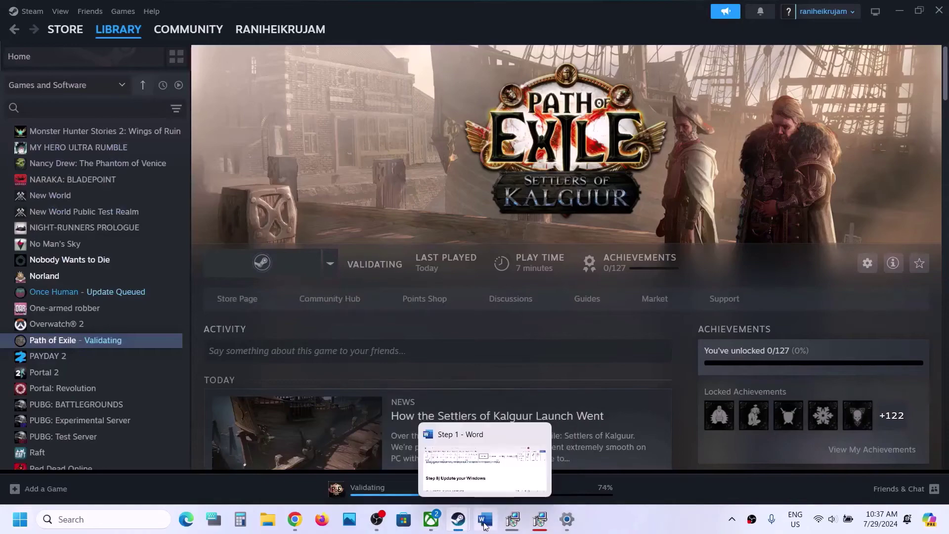
Return to the Word document and highlight the Step 9 instruction "Increase the Virtual Memory"
click(484, 524)
scroll(383, 339, down, 3)
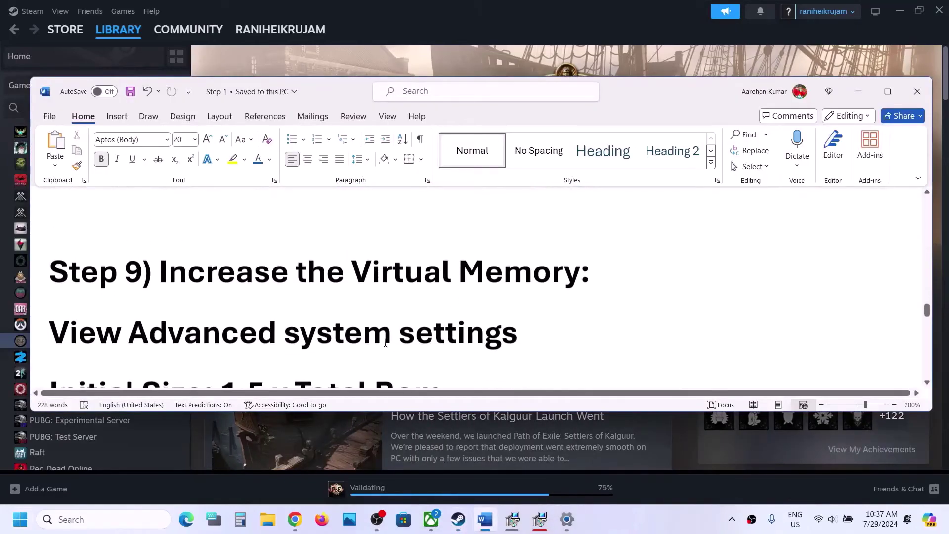
drag(169, 289, 584, 274)
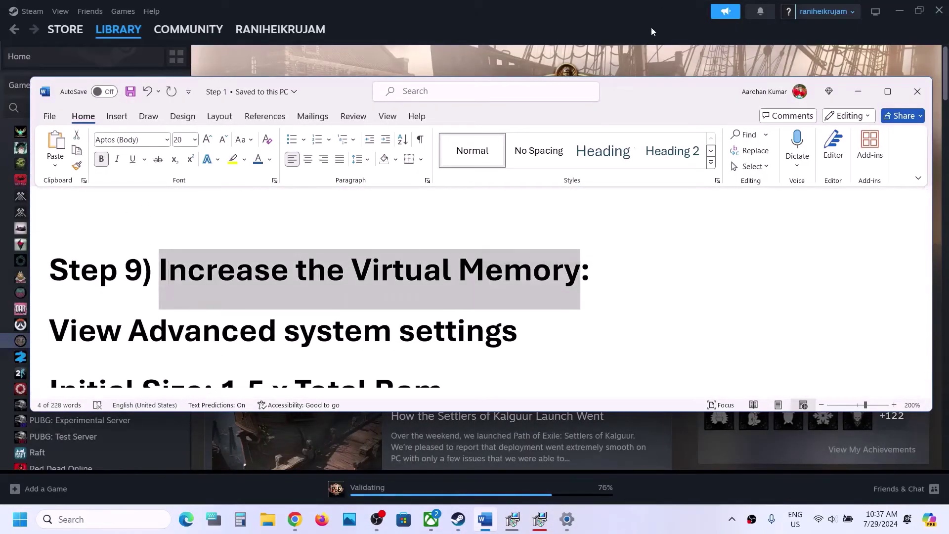
drag(650, 27, 601, 99)
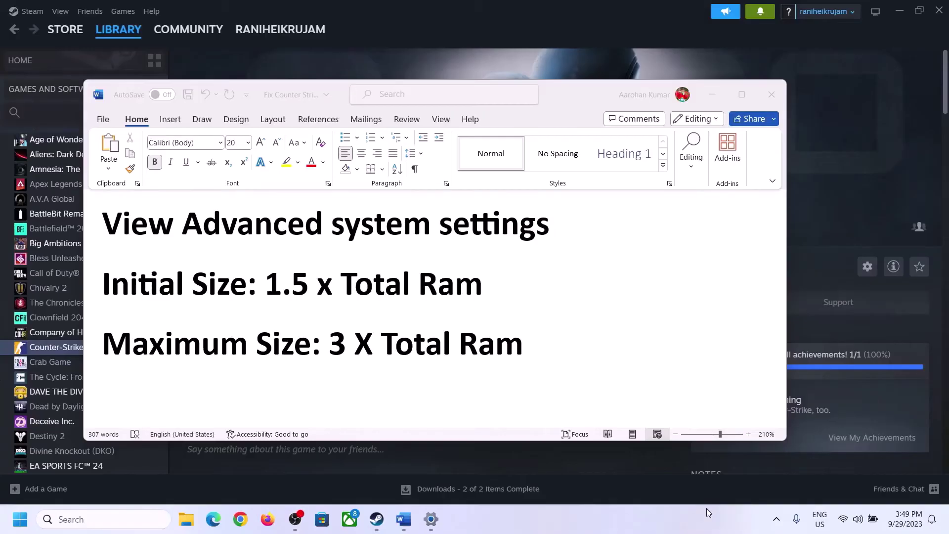
Copy "View Advanced system settings" from the document, find it through Windows search and open it, placing the System Properties window mid-screen
click(134, 226)
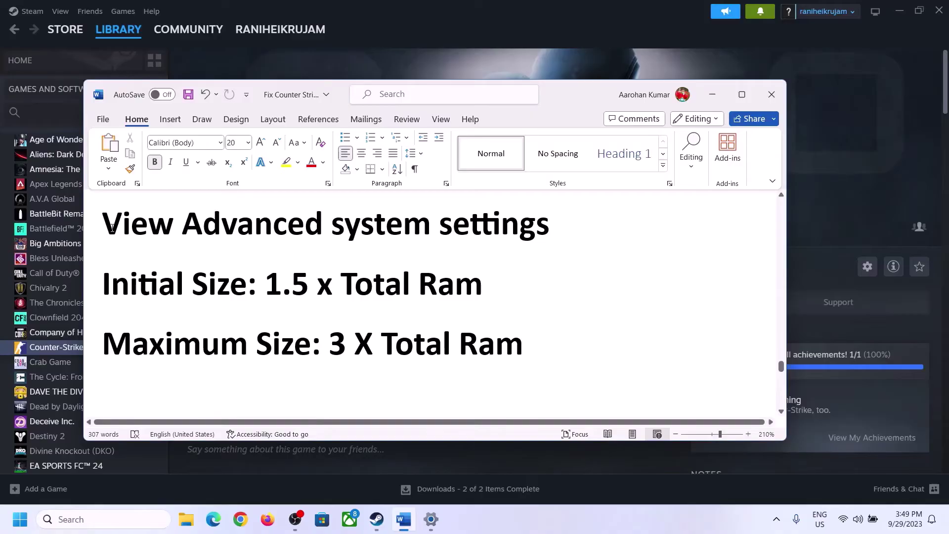
drag(113, 228, 524, 236)
key(ctrl+c)
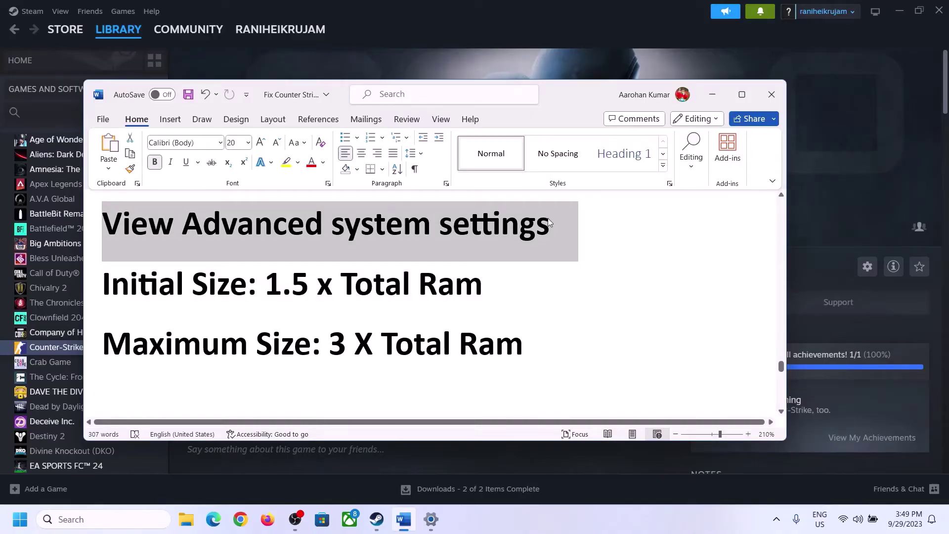
click(113, 519)
key(ctrl+v)
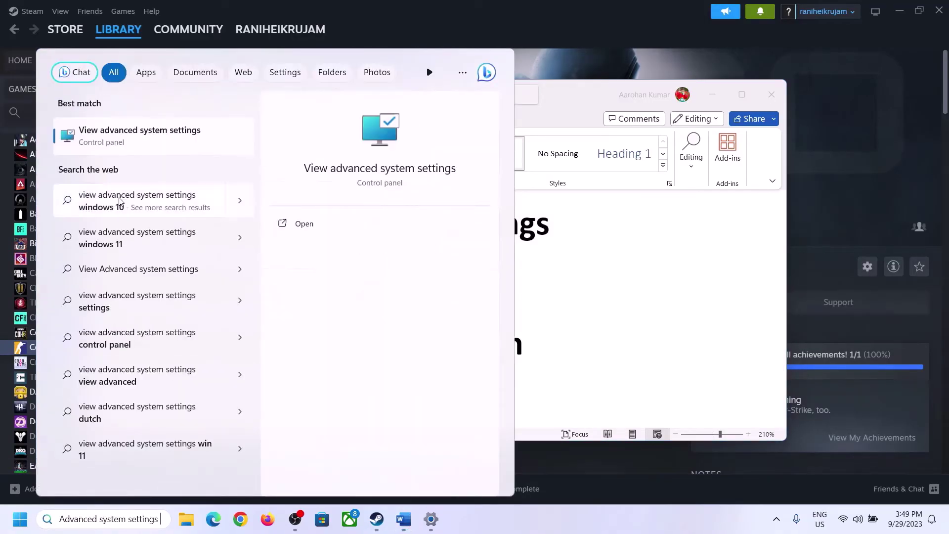
click(134, 142)
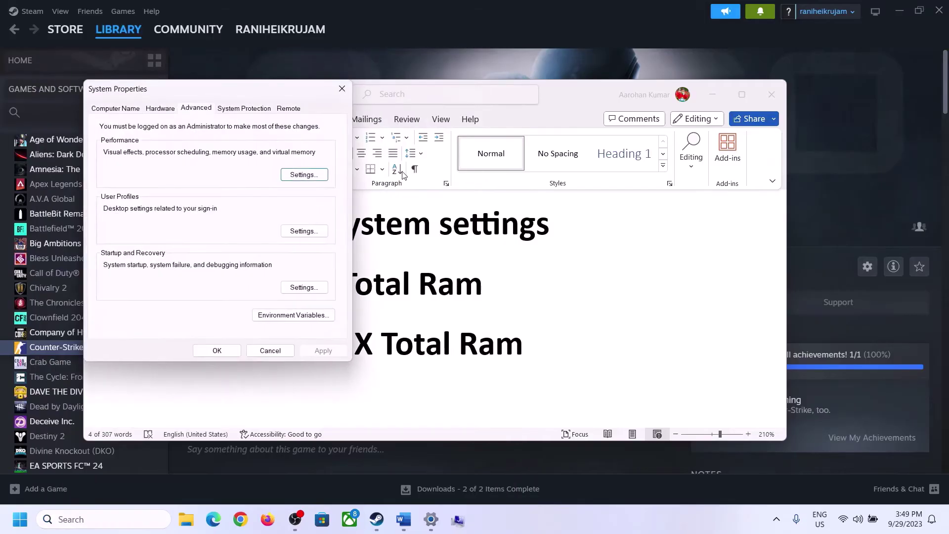
drag(198, 98, 424, 172)
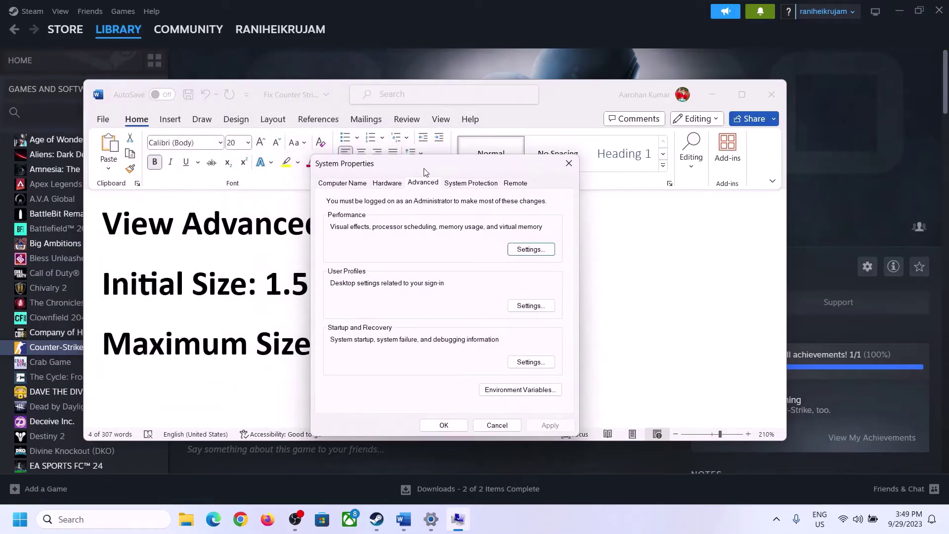
In the performance options' virtual memory settings, turn off automatic paging file management and choose a custom size for drive C
click(530, 249)
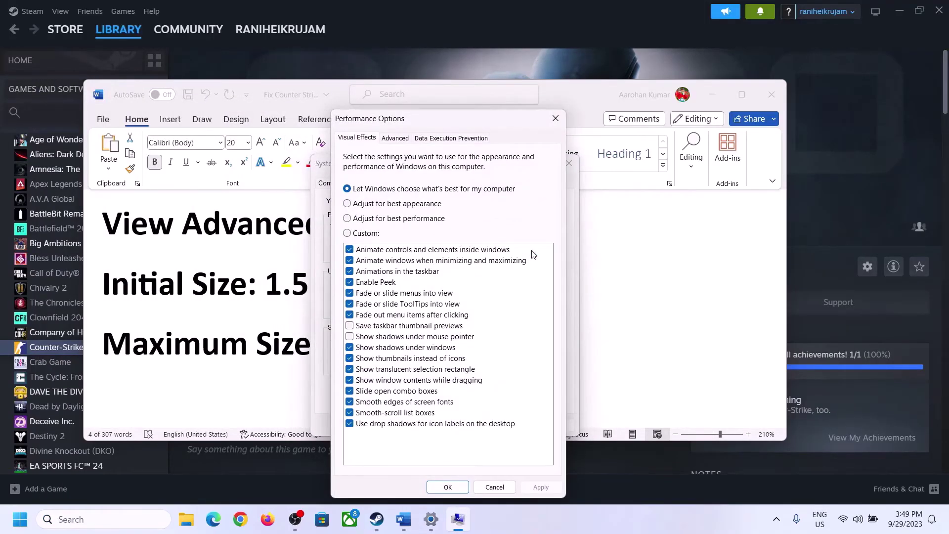
click(395, 139)
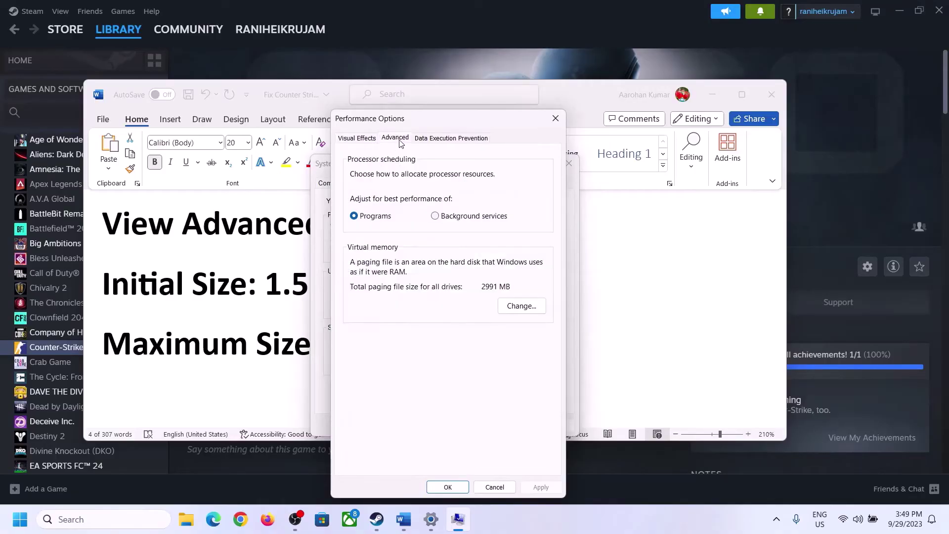
click(523, 305)
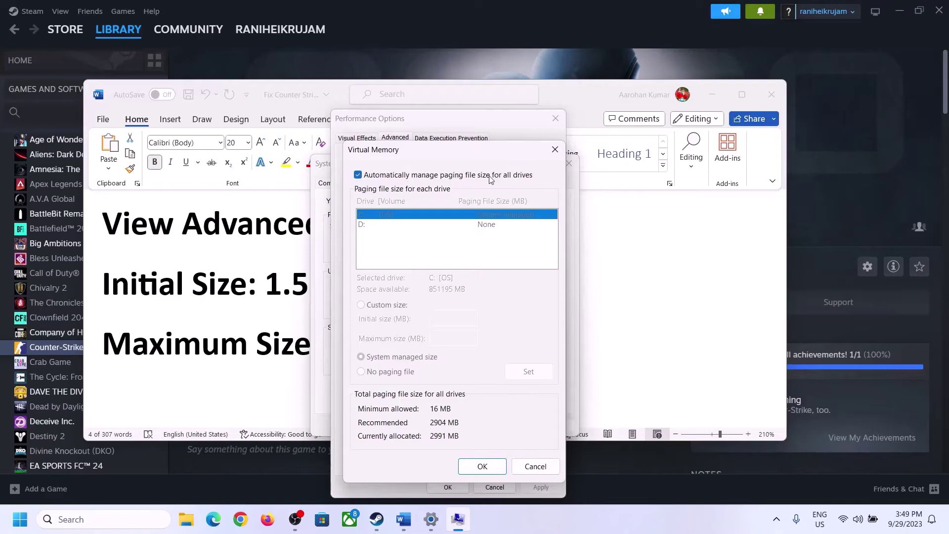
click(358, 175)
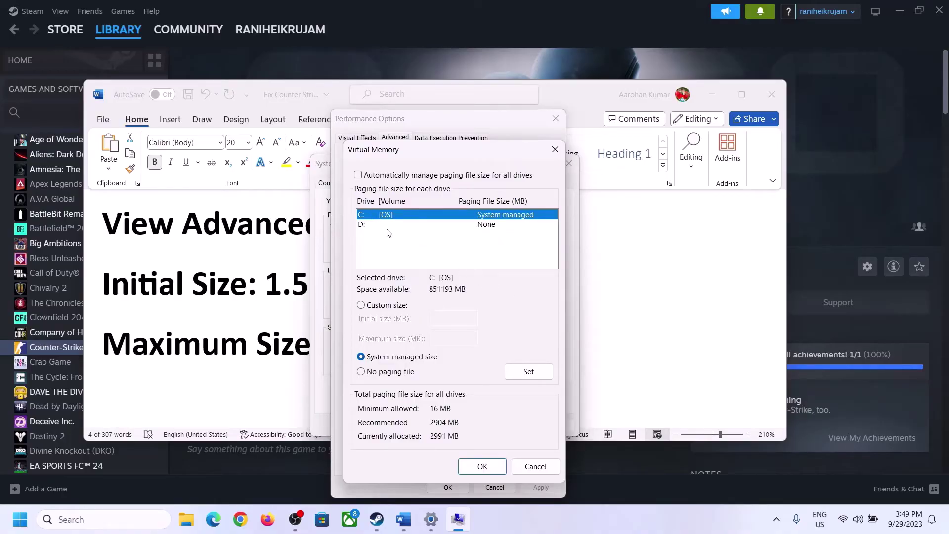
click(361, 305)
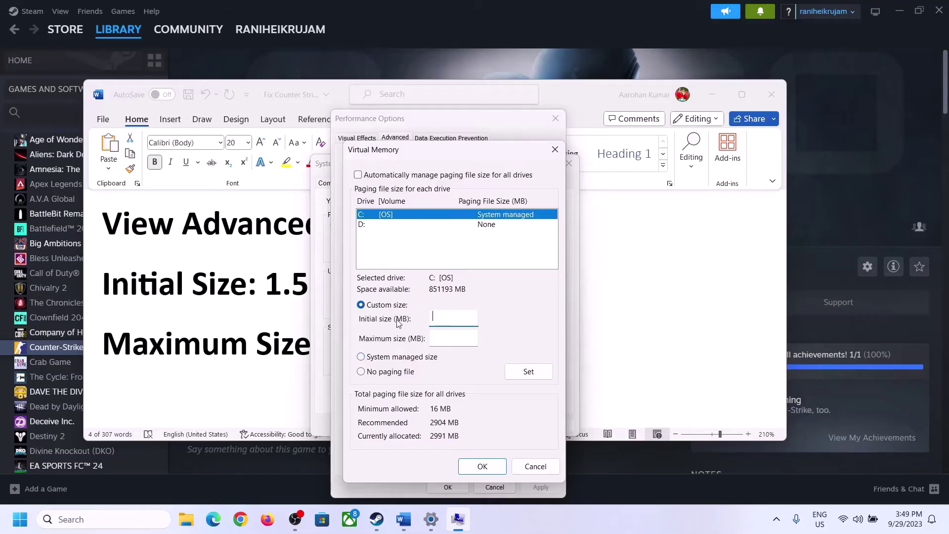
Highlight the initial size formula "1.5 x Total Ram" in the document and look up the installed RAM on the system's About page
click(258, 293)
drag(265, 286, 440, 296)
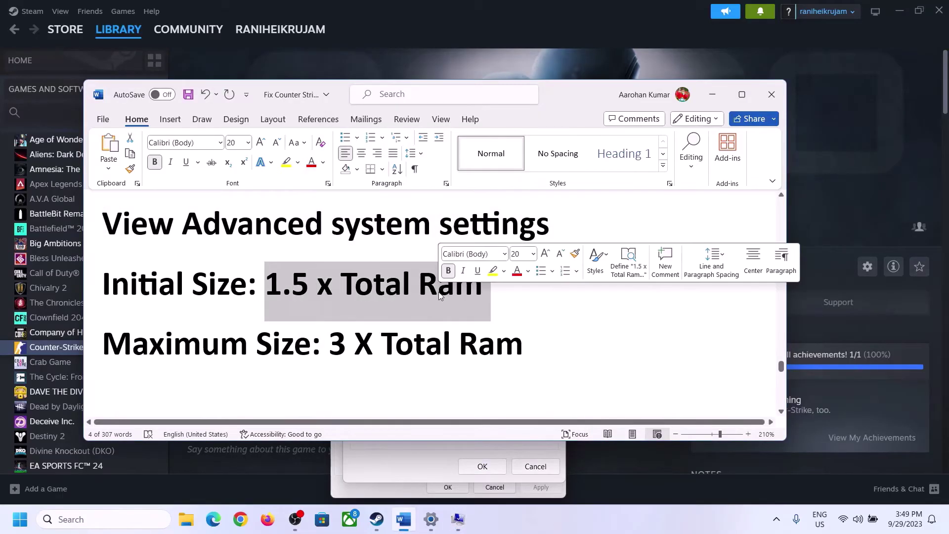
click(431, 519)
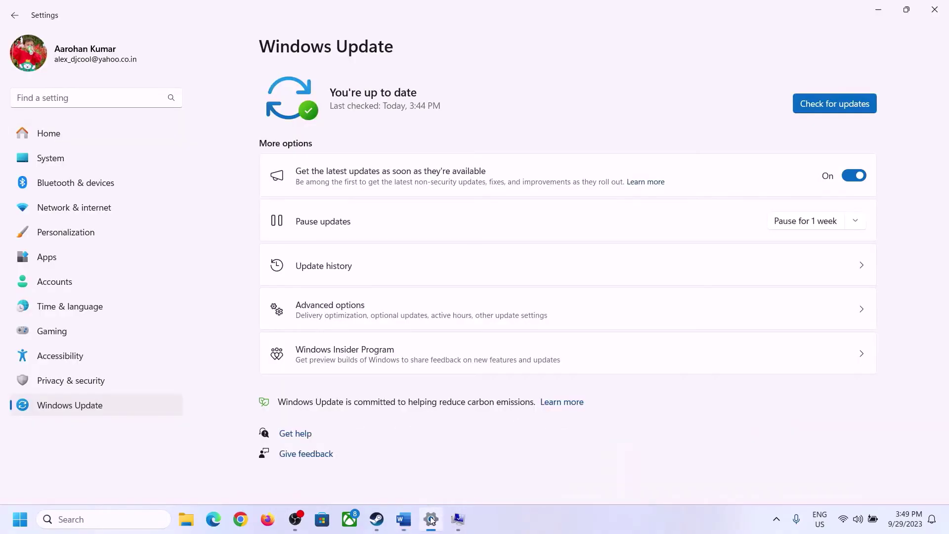
click(45, 163)
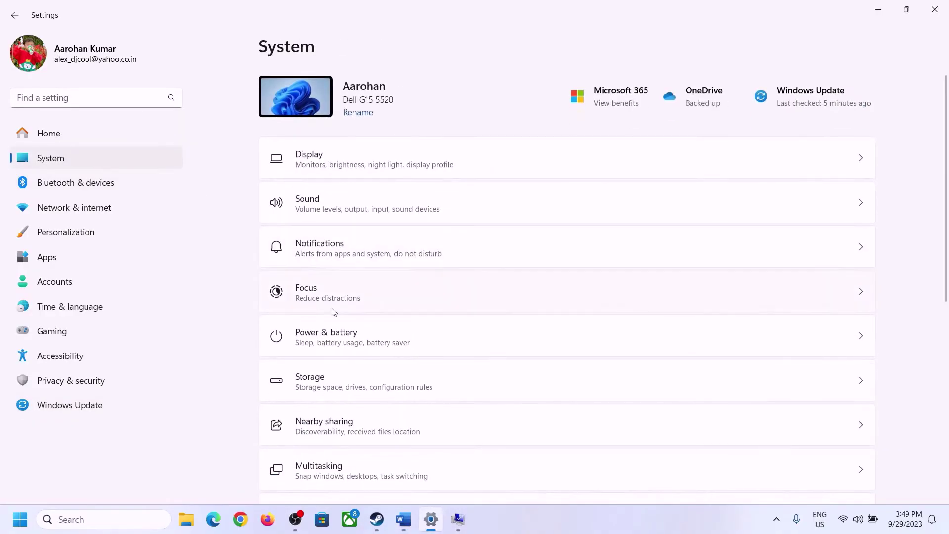
scroll(330, 375, down, 8)
click(312, 464)
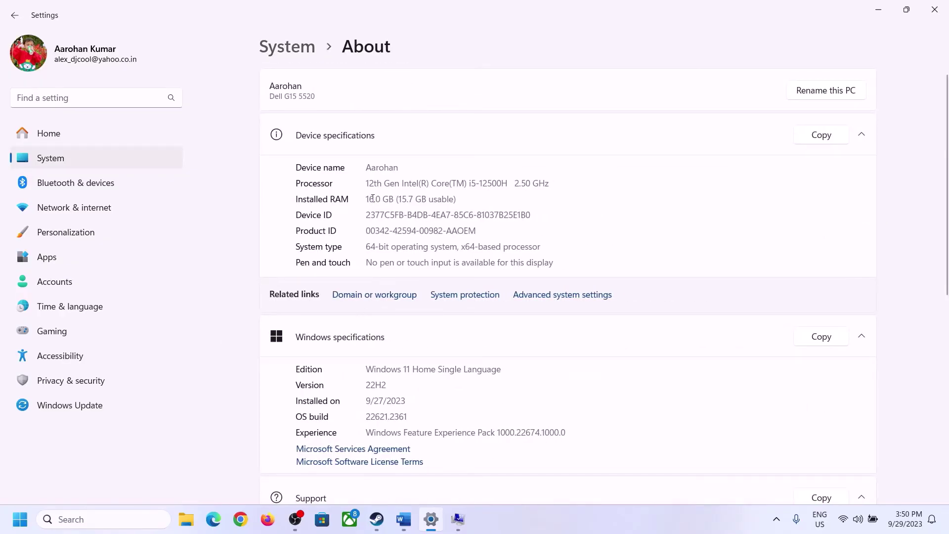
drag(373, 197, 361, 201)
click(373, 199)
drag(375, 197, 361, 197)
Bring the Virtual Memory dialog back over Settings, launch Calculator with the command calc and place it beside the dialog
click(459, 521)
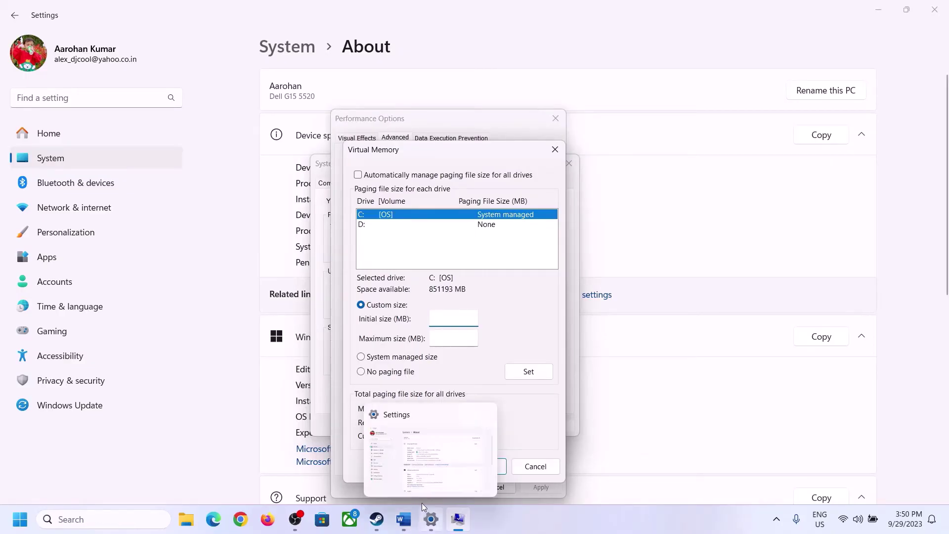
click(428, 457)
key(super+r)
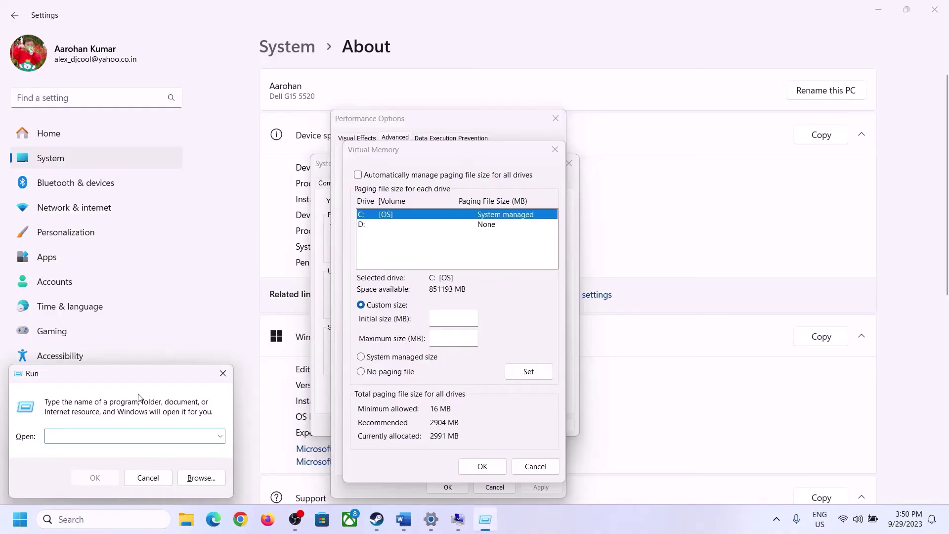
text(calc)
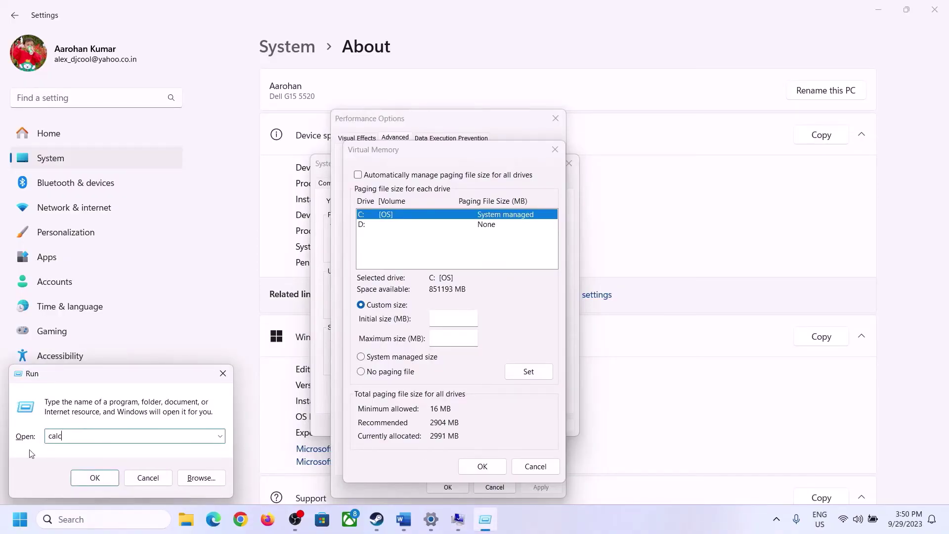
click(95, 477)
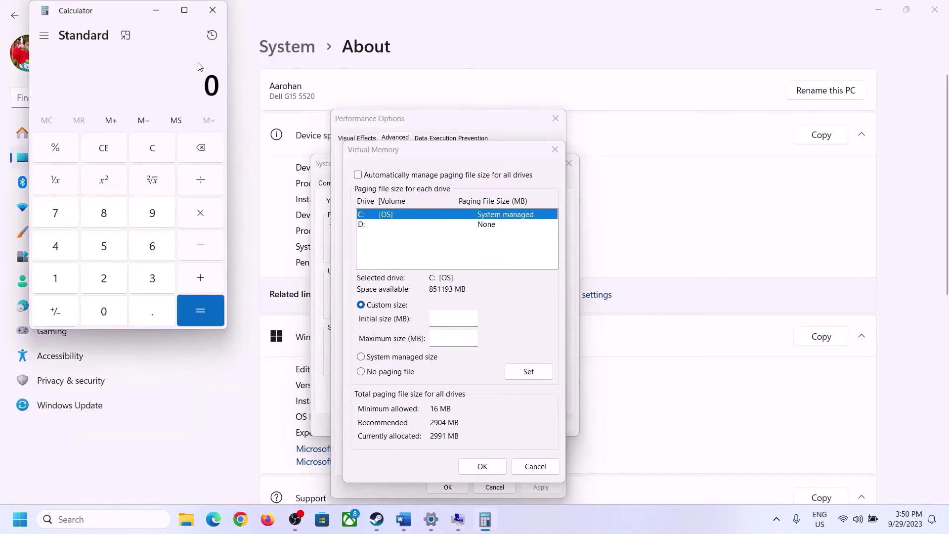
drag(120, 18, 693, 163)
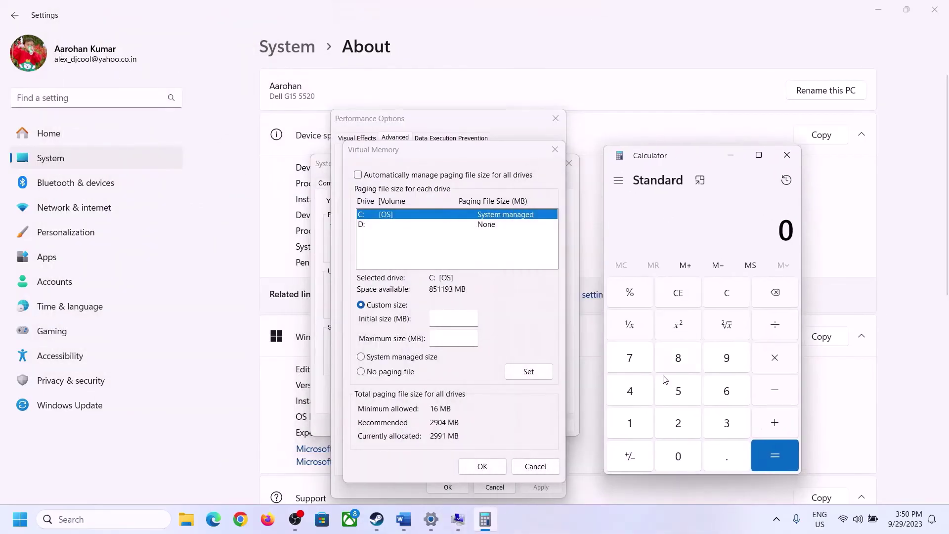
Show the Word document with the paging size formulas behind the Calculator window
mouse_move(404, 519)
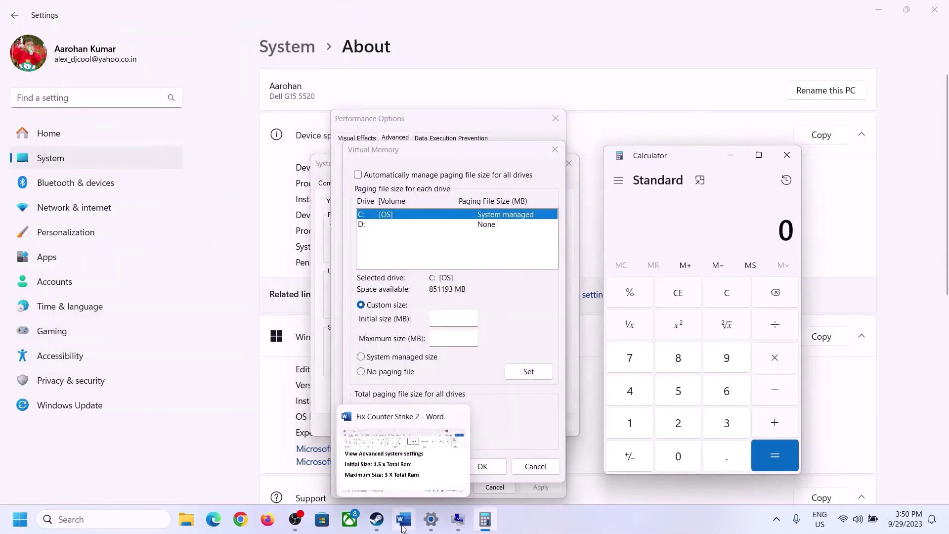
click(366, 462)
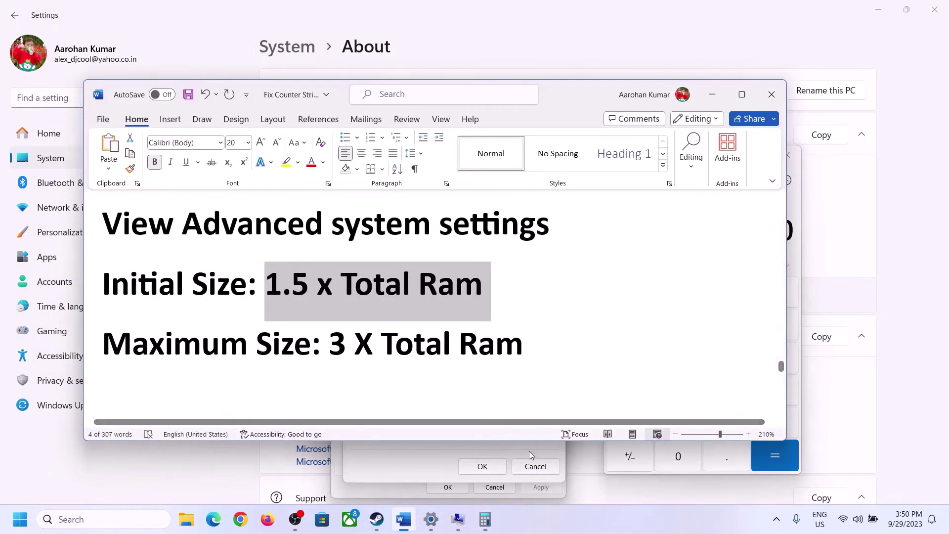
click(615, 451)
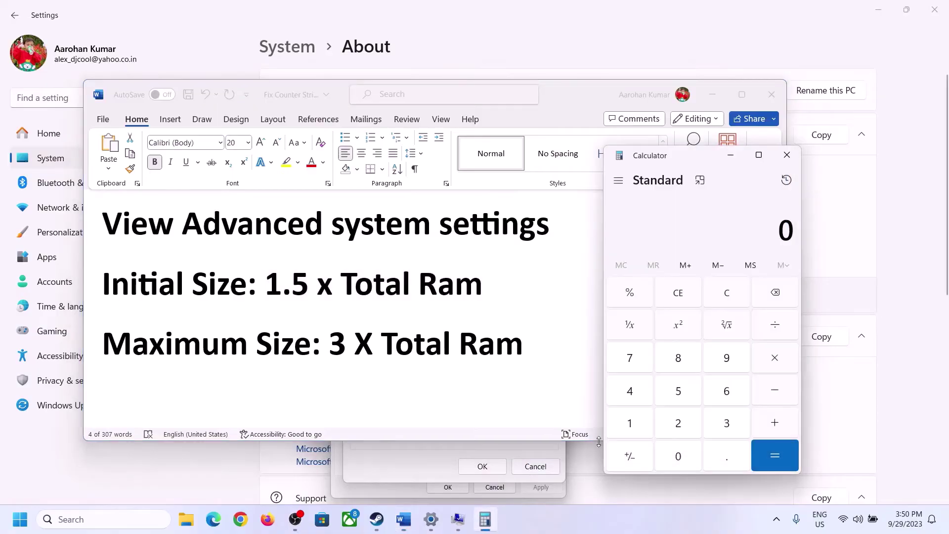
click(630, 425)
click(724, 399)
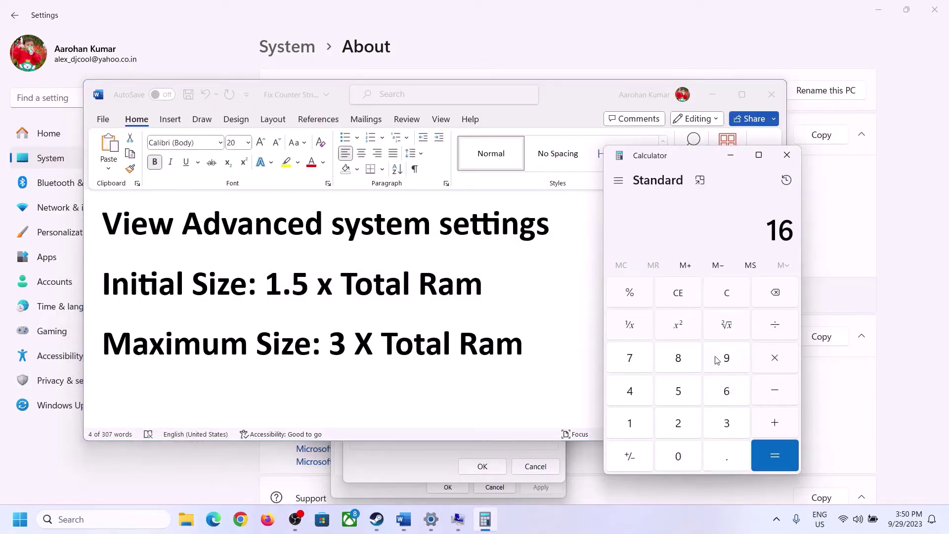
click(727, 300)
Calculate 16 × 1024 in Calculator to convert the installed RAM to megabytes
click(637, 425)
click(712, 397)
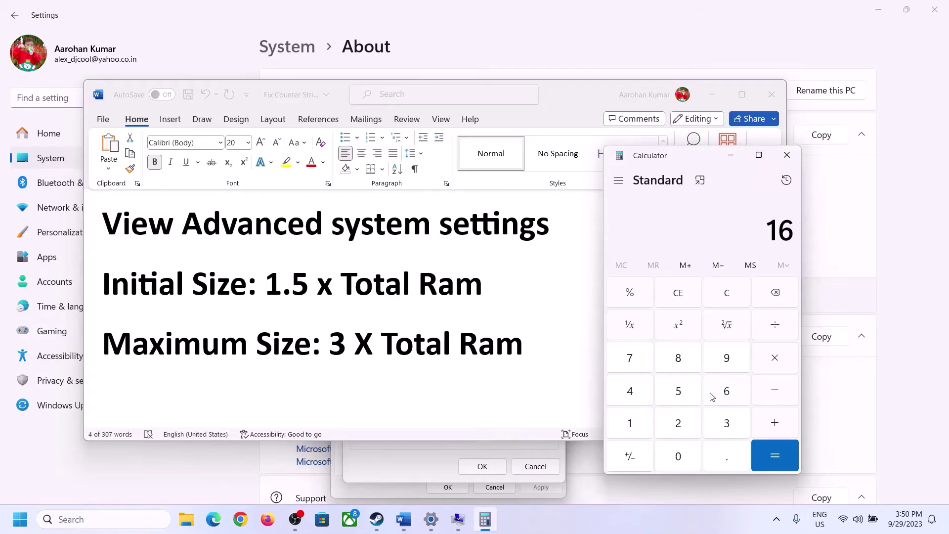
click(774, 367)
click(624, 430)
click(679, 460)
click(679, 425)
click(638, 400)
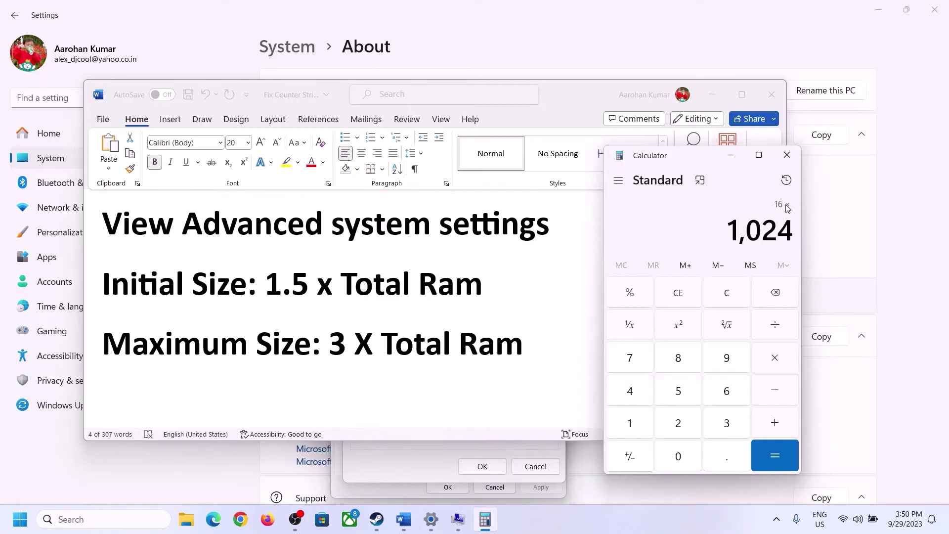
click(775, 459)
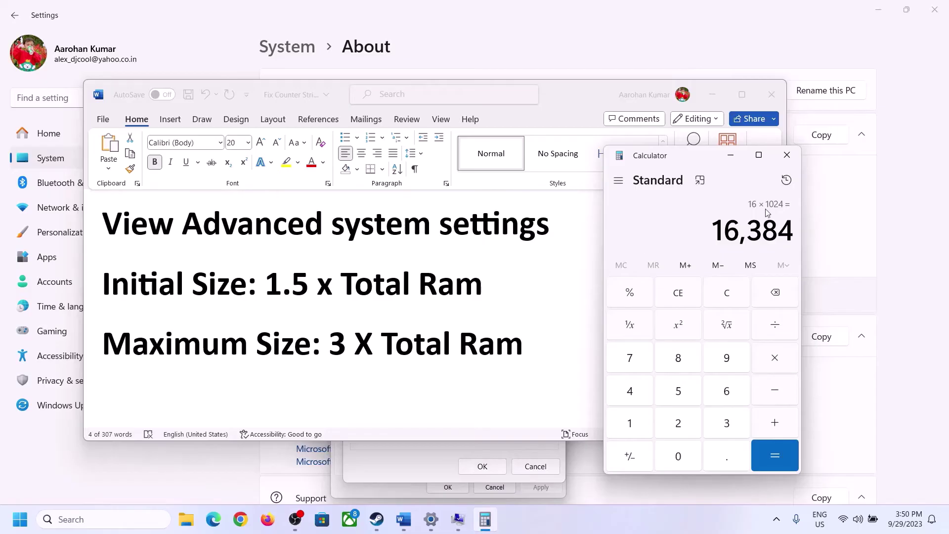
Multiply the RAM figure in megabytes by 1.5 in Calculator to get the initial paging size
click(775, 361)
click(642, 426)
click(722, 457)
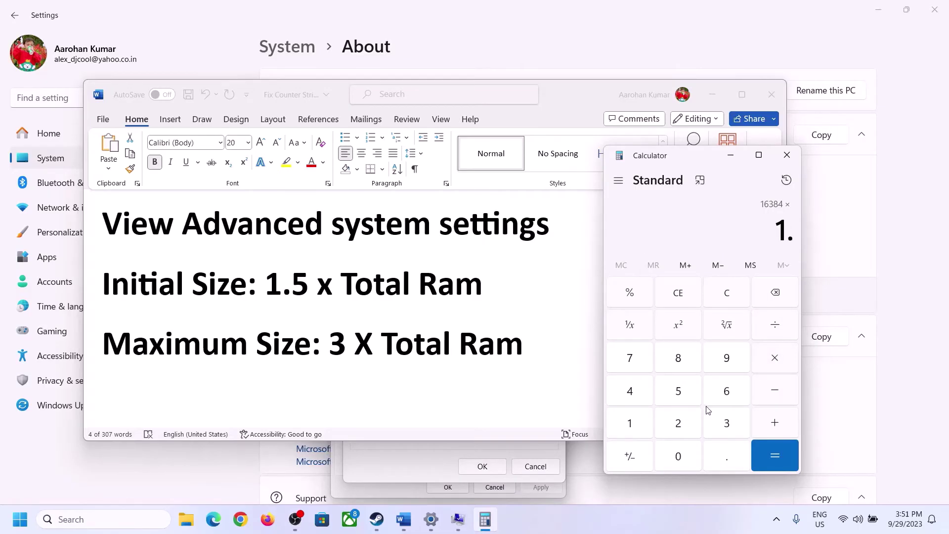
click(679, 393)
click(773, 451)
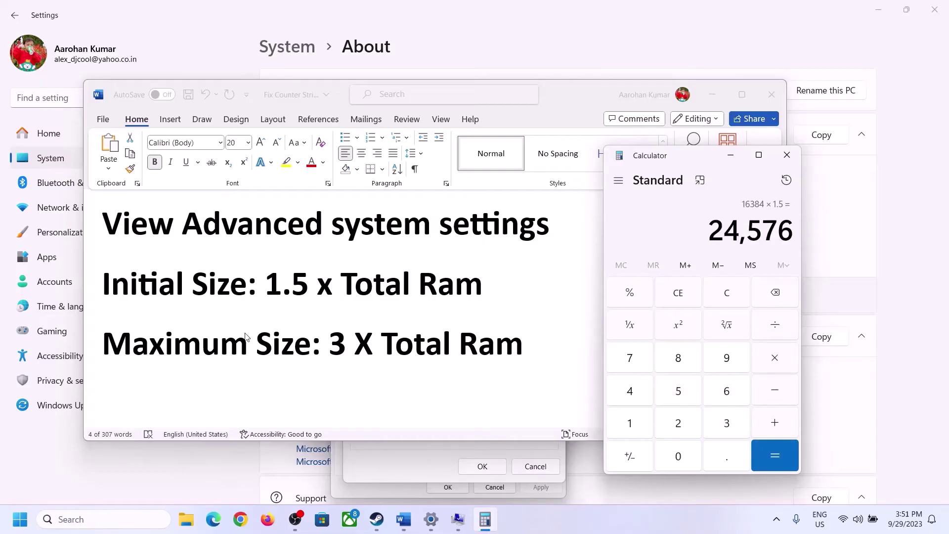
Enter 24576 MB as the custom initial size for drive C in the Virtual Memory dialog
click(434, 453)
text(24576)
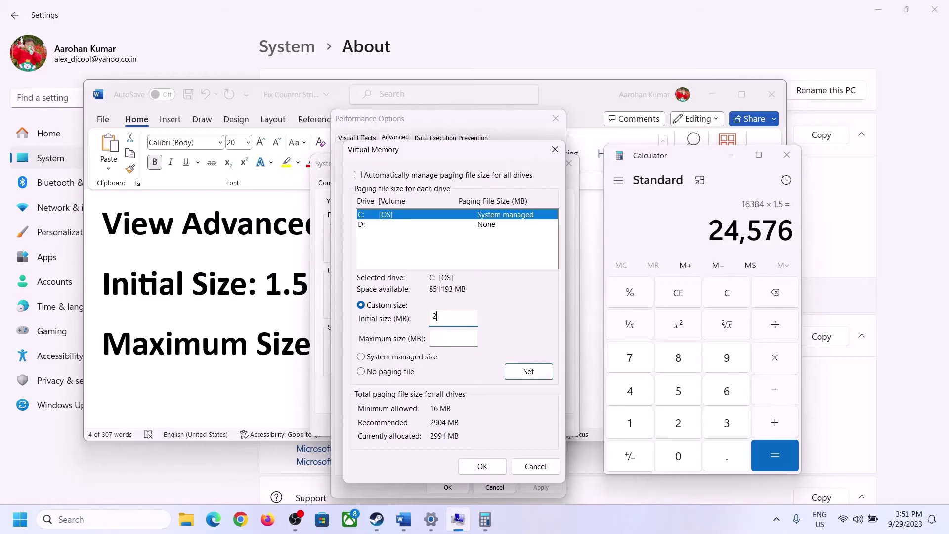
click(475, 337)
View the maximum size formula in the Word document and clear the Calculator
click(286, 348)
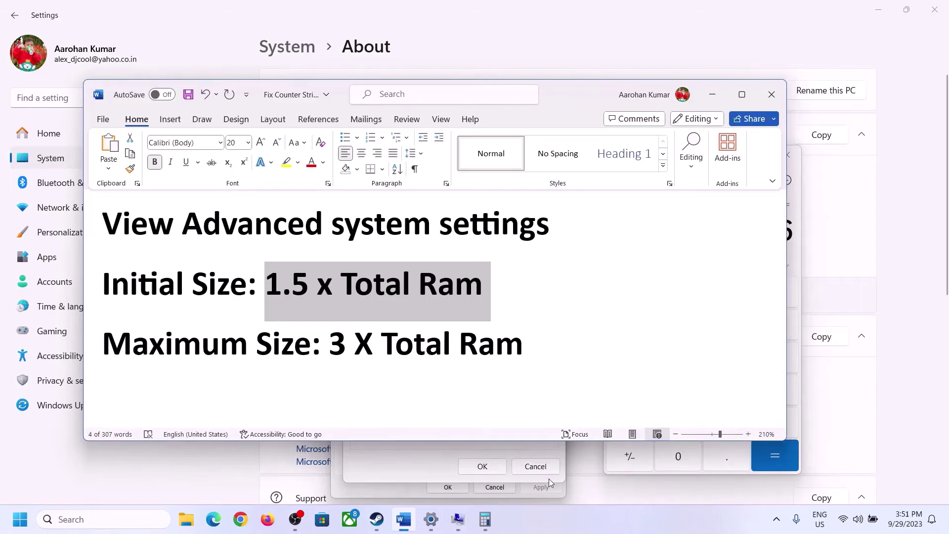
click(797, 257)
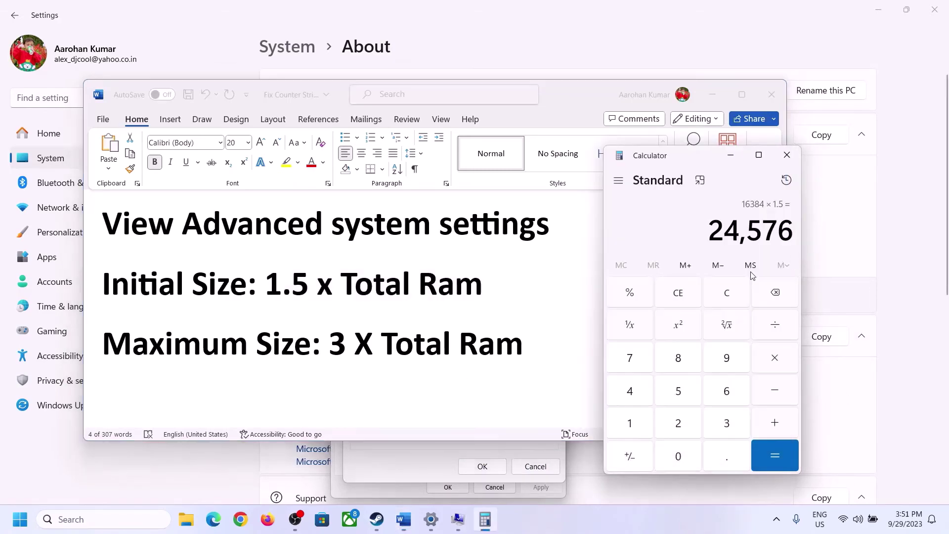
click(726, 295)
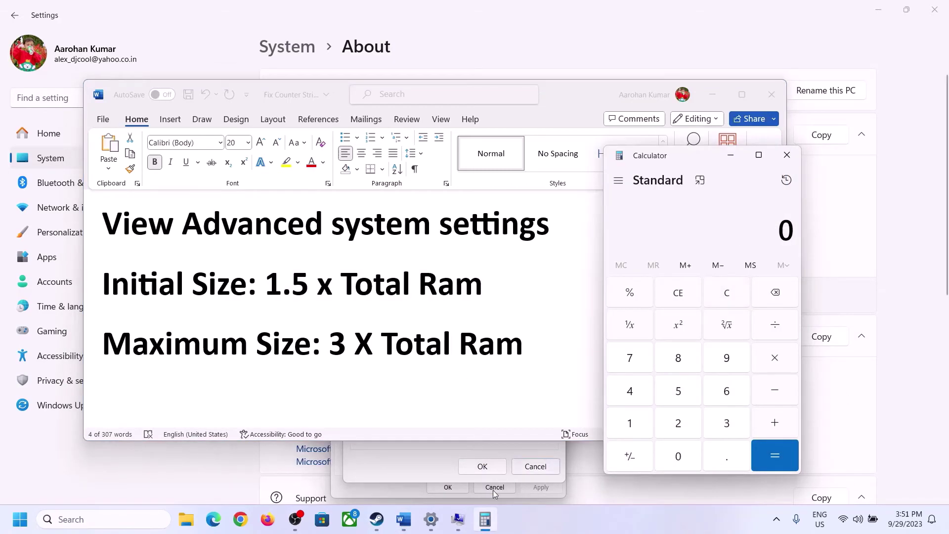
Recheck the installed RAM on the system's About page and calculate 16 × 1024 in Calculator
click(430, 518)
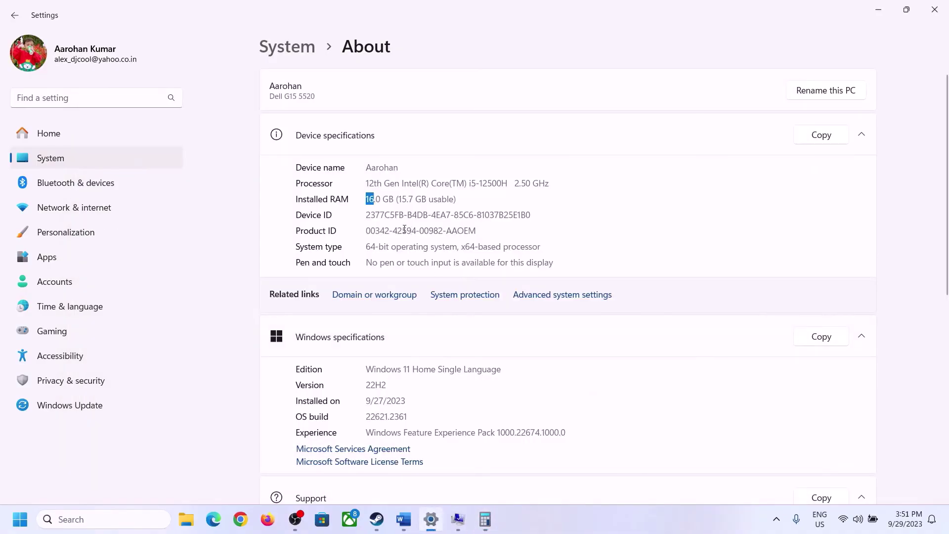
click(485, 518)
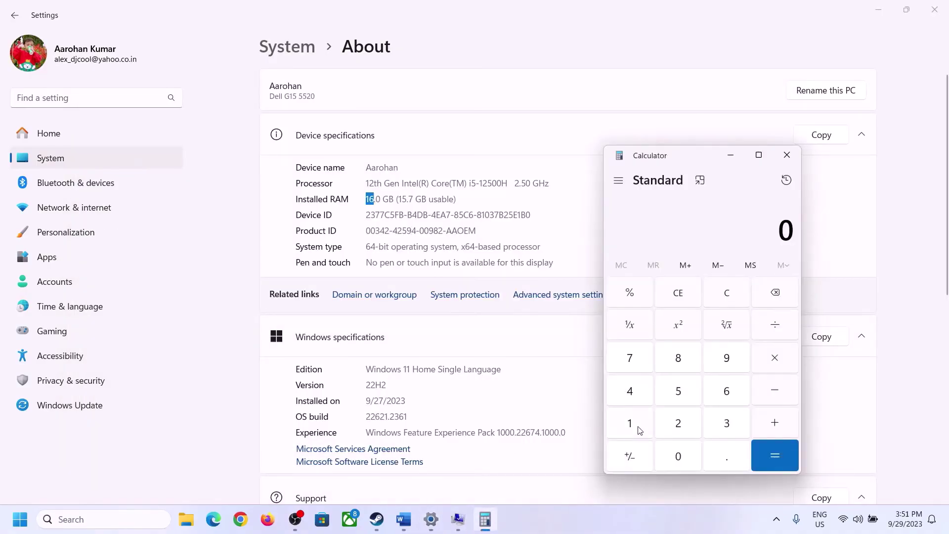
click(640, 429)
click(722, 393)
click(769, 360)
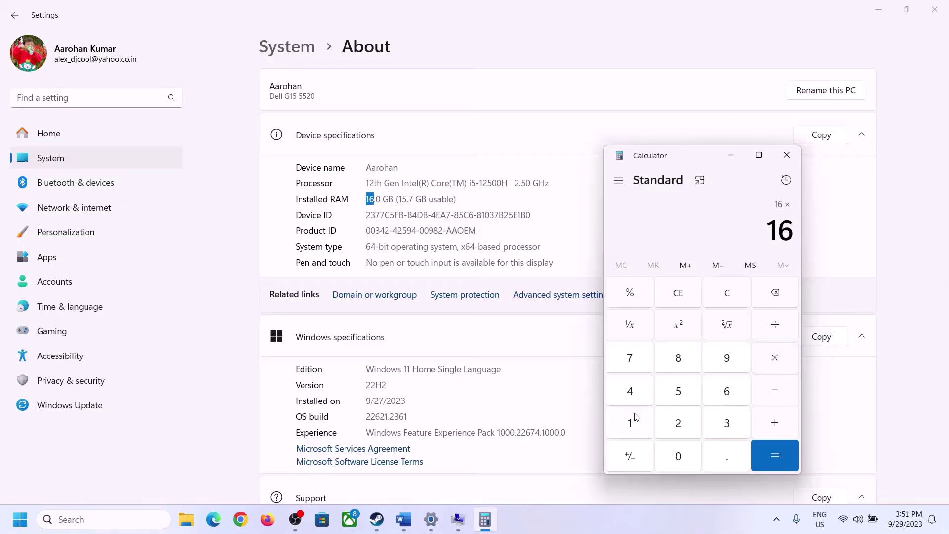
click(637, 417)
click(675, 454)
click(678, 419)
click(629, 390)
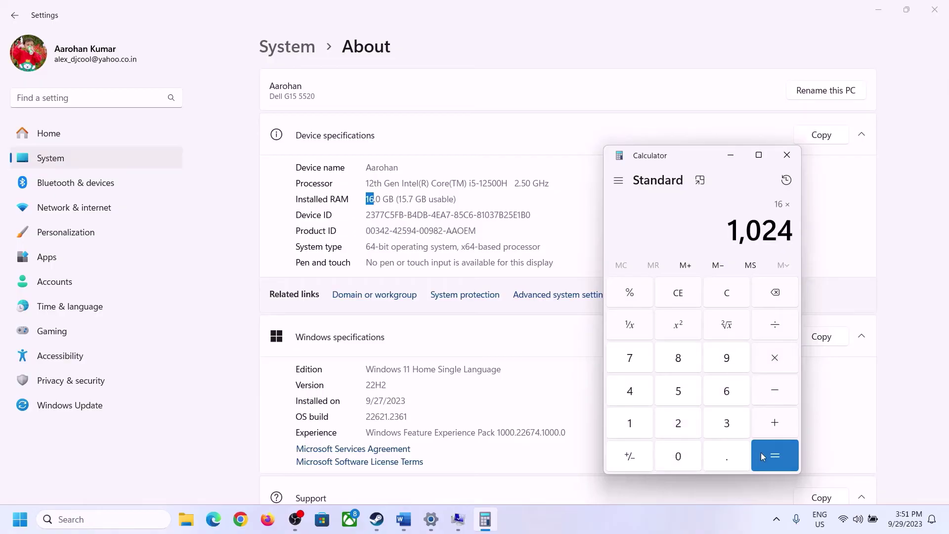
click(769, 465)
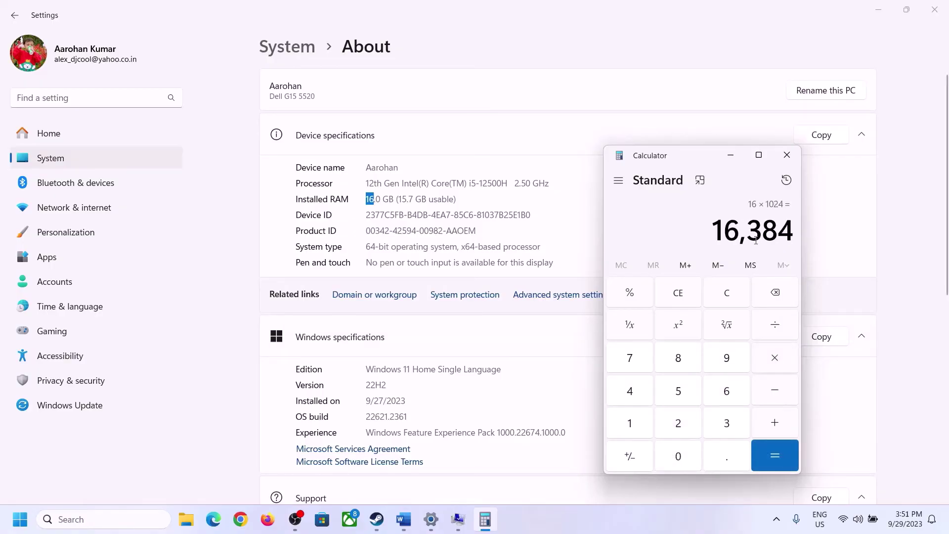
Check the maximum size formula in the Word document and multiply the RAM figure in megabytes by 3 in Calculator
click(404, 519)
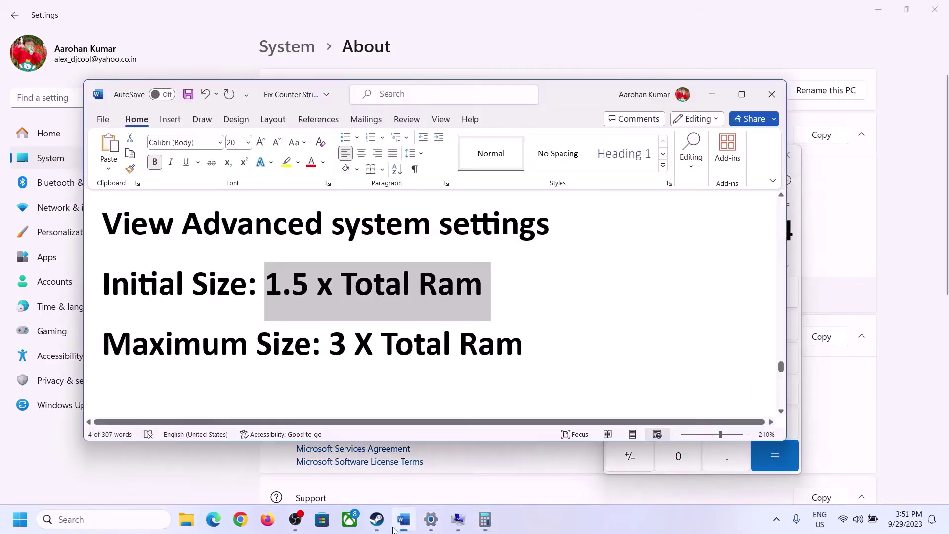
click(484, 519)
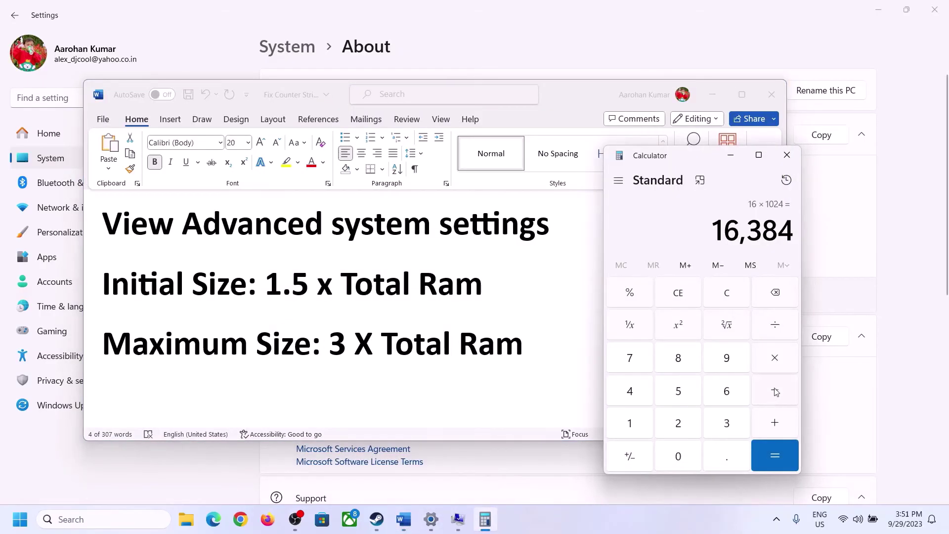
click(776, 363)
click(711, 426)
click(782, 452)
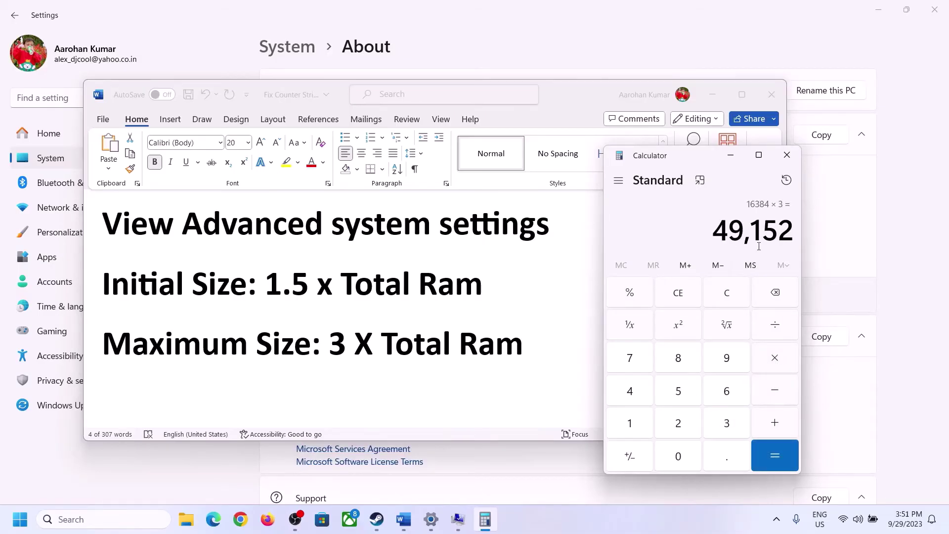
Set drive C's maximum paging size to 49152 MB, apply the custom size and accept the Virtual Memory changes
click(457, 519)
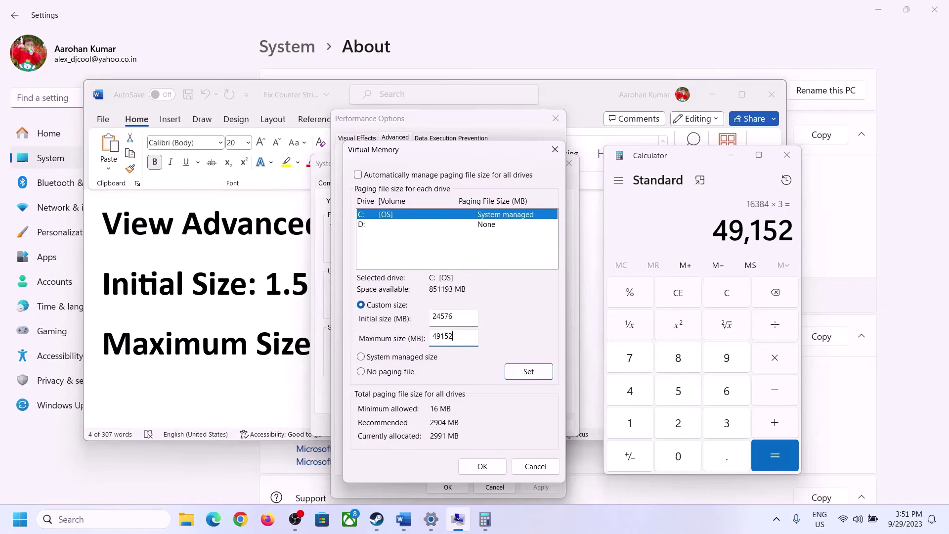
click(528, 372)
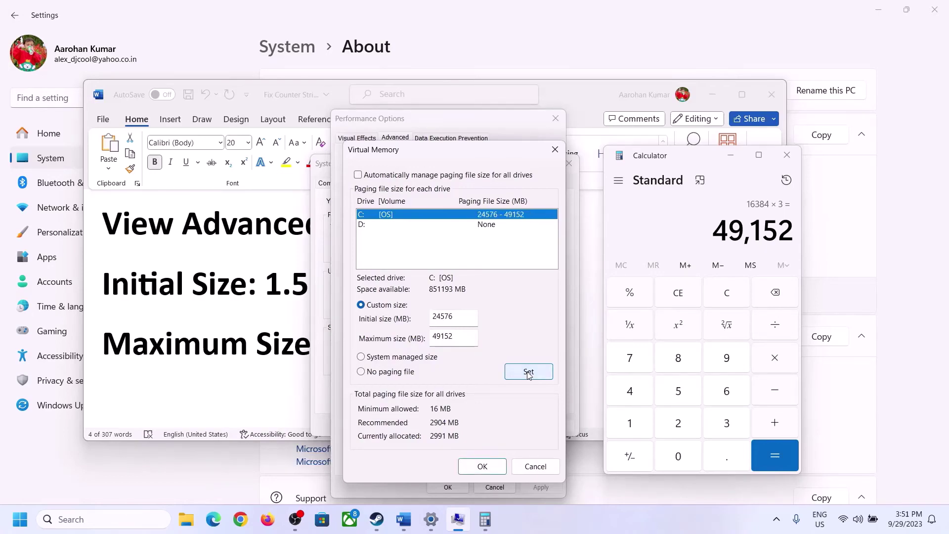
click(483, 467)
click(586, 304)
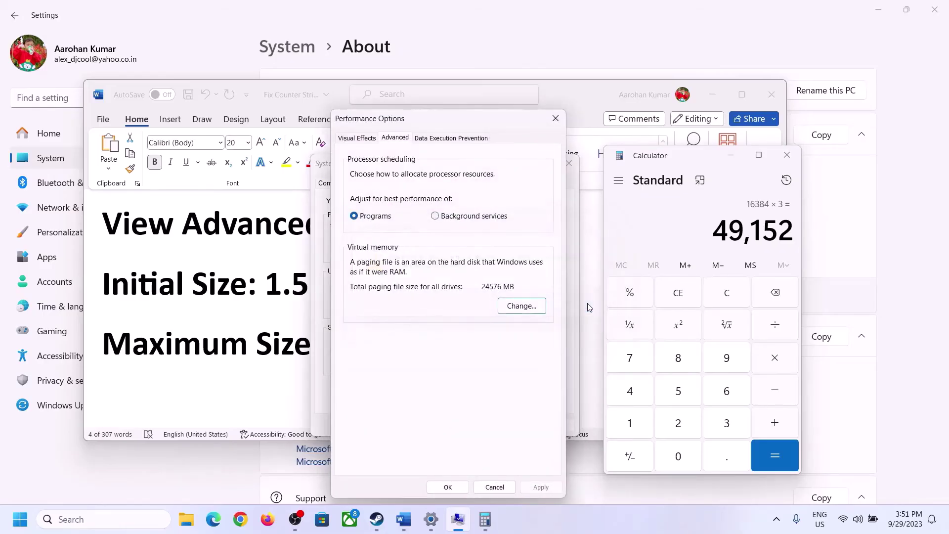
Confirm the performance options and system properties, and dismiss the restart prompt without restarting
click(451, 488)
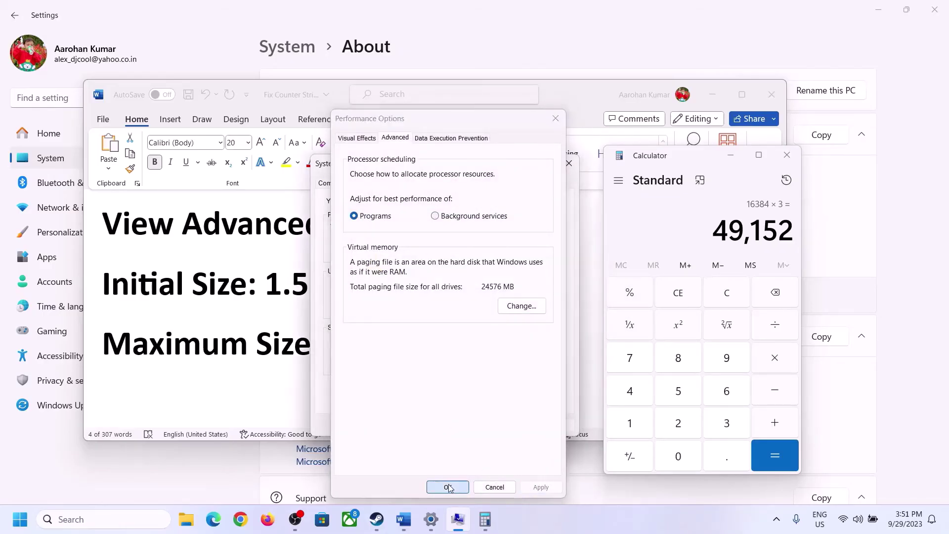
click(450, 424)
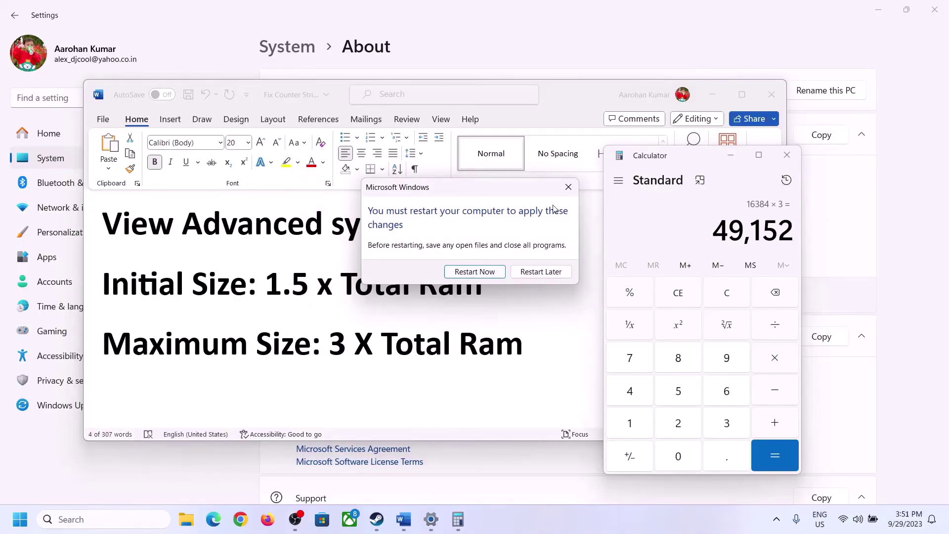
click(568, 187)
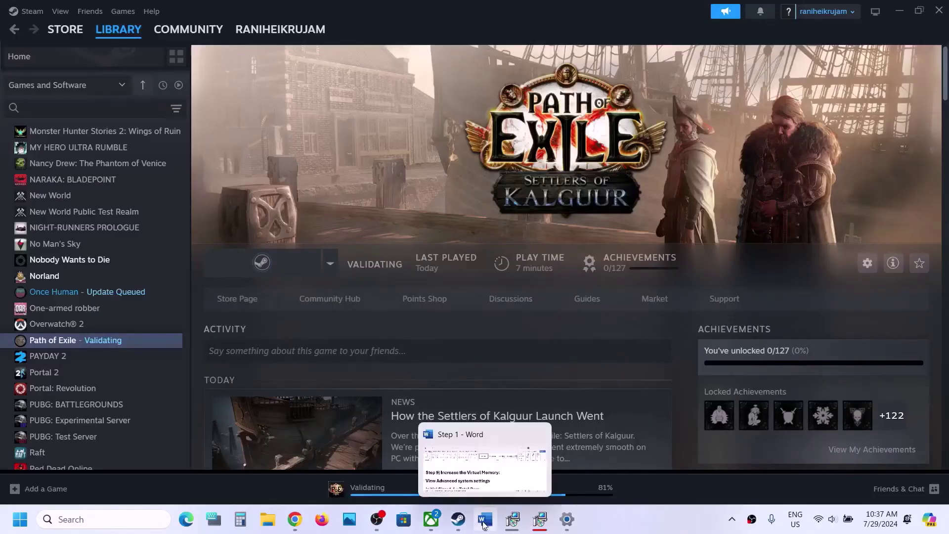
Show Step 10 of the Word document in a maximized window and highlight its device unplugging and "Disable Overlay" instructions
click(485, 522)
scroll(414, 283, down, 6)
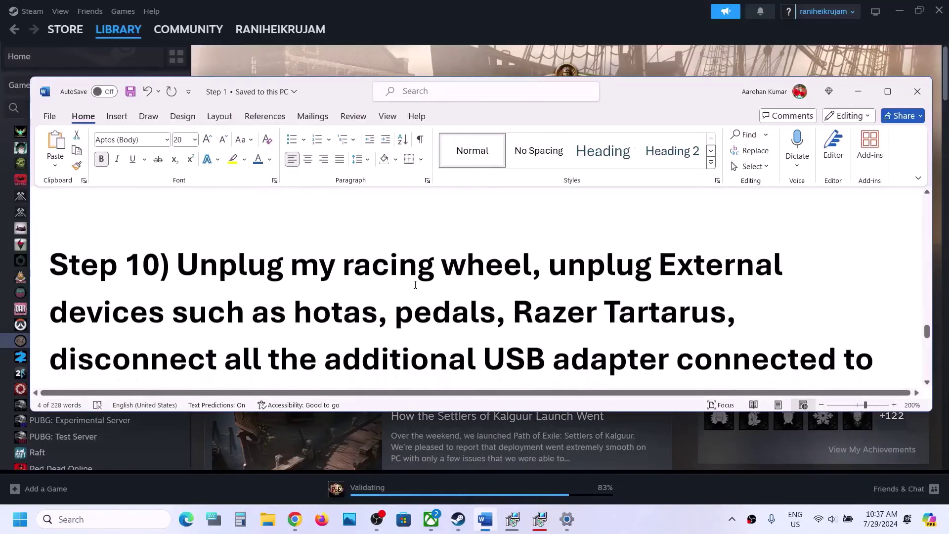
drag(178, 272, 628, 345)
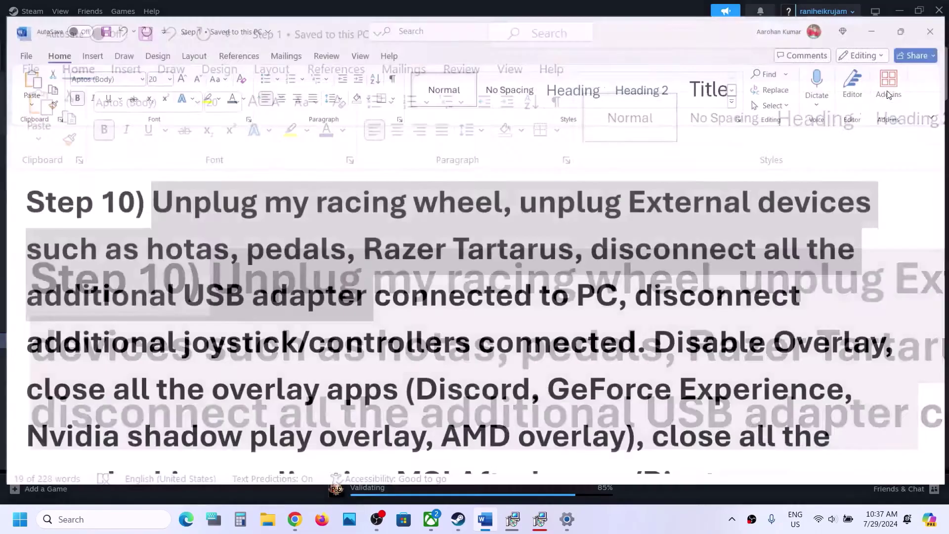
click(888, 91)
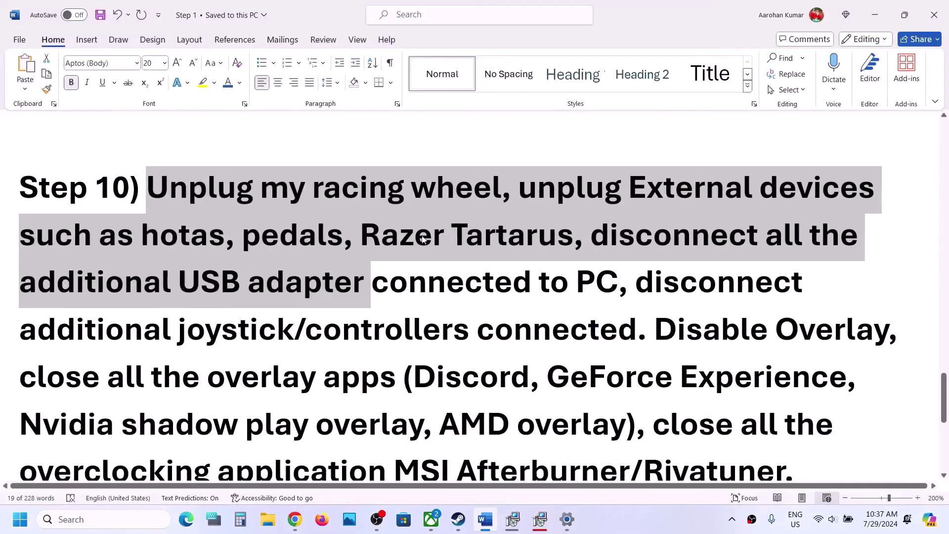
click(450, 266)
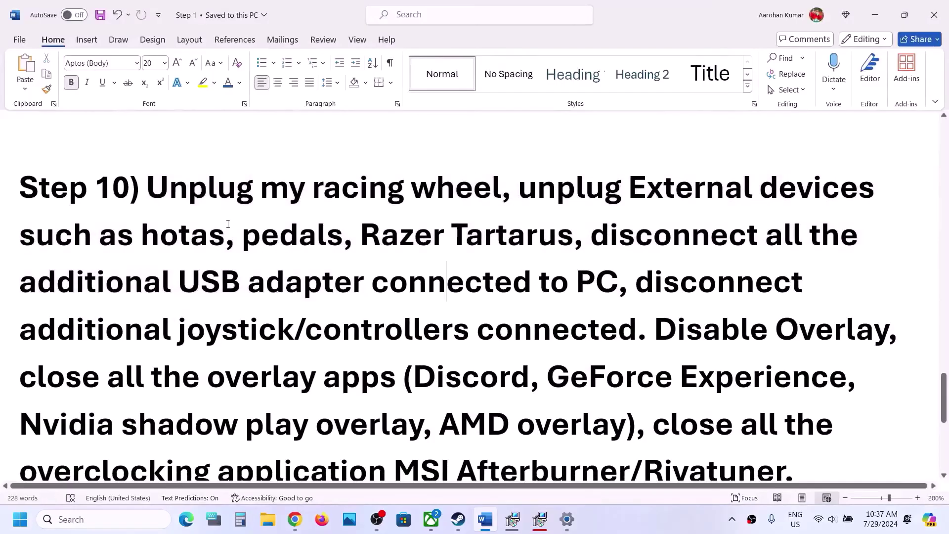
drag(156, 197, 887, 332)
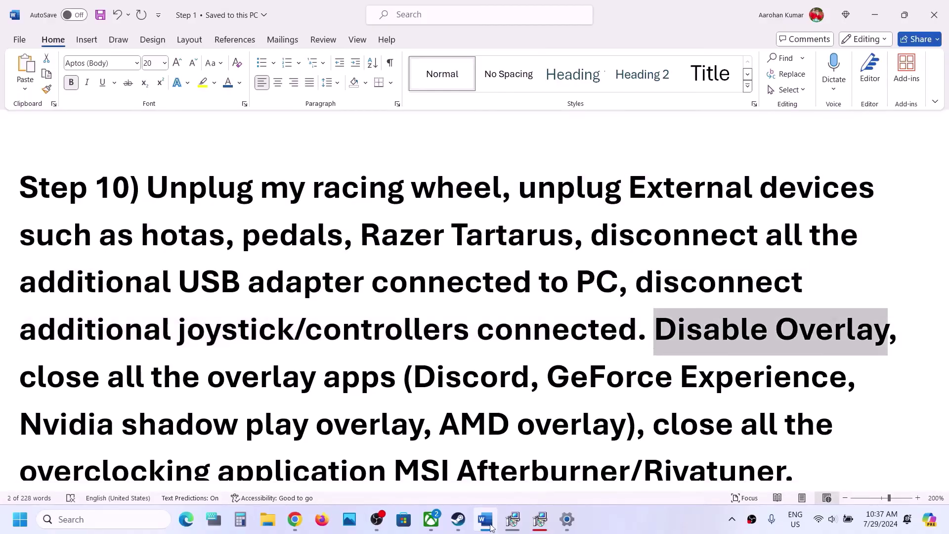
Switch to Steam and turn off the in-game Steam Overlay in Path of Exile's general properties
mouse_move(491, 526)
mouse_move(458, 520)
click(422, 461)
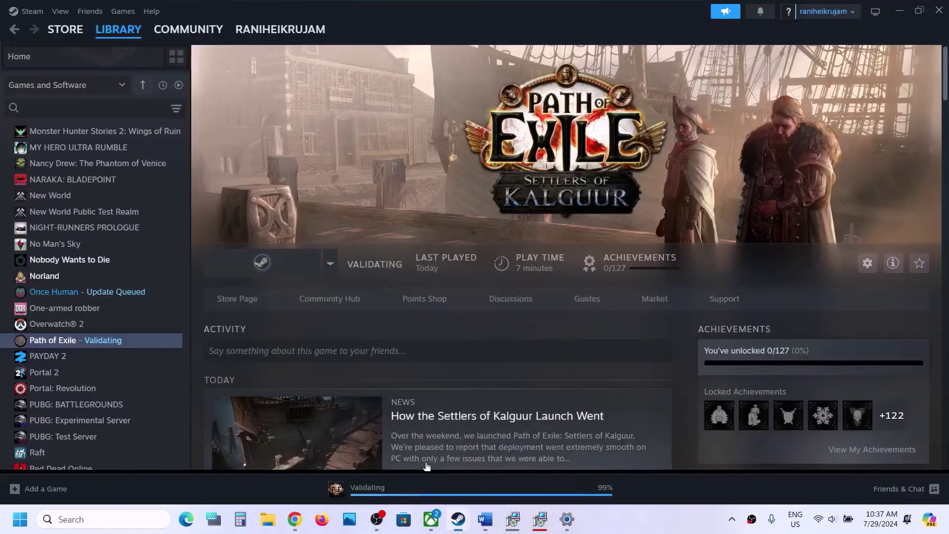
right_click(111, 340)
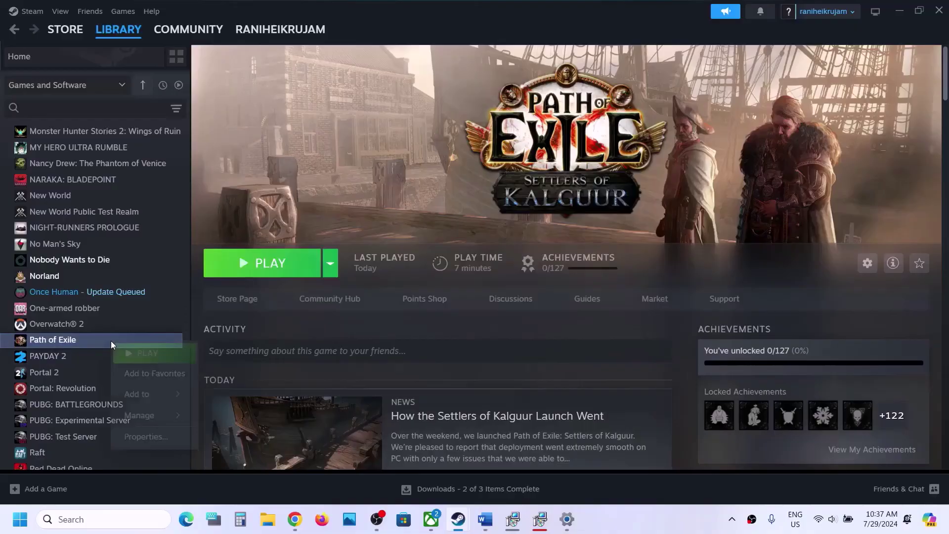
click(153, 438)
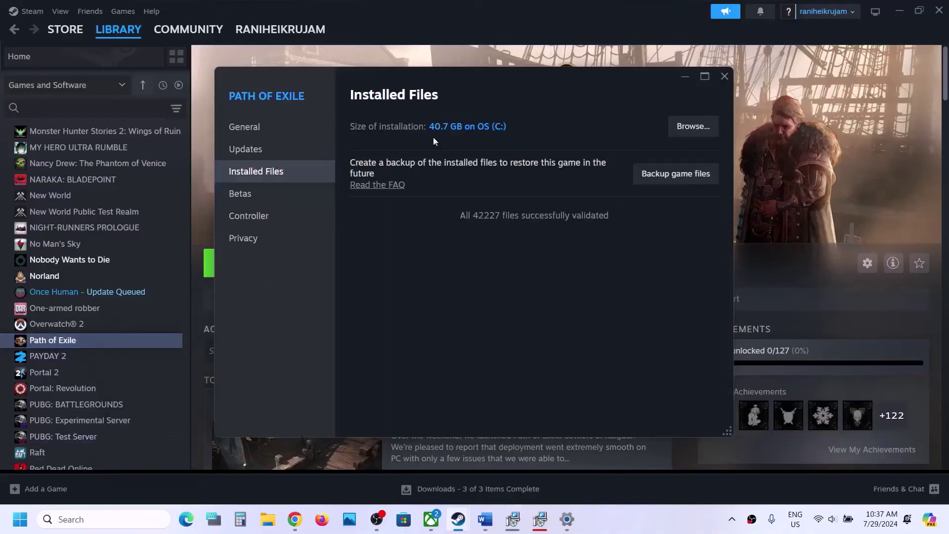
click(274, 129)
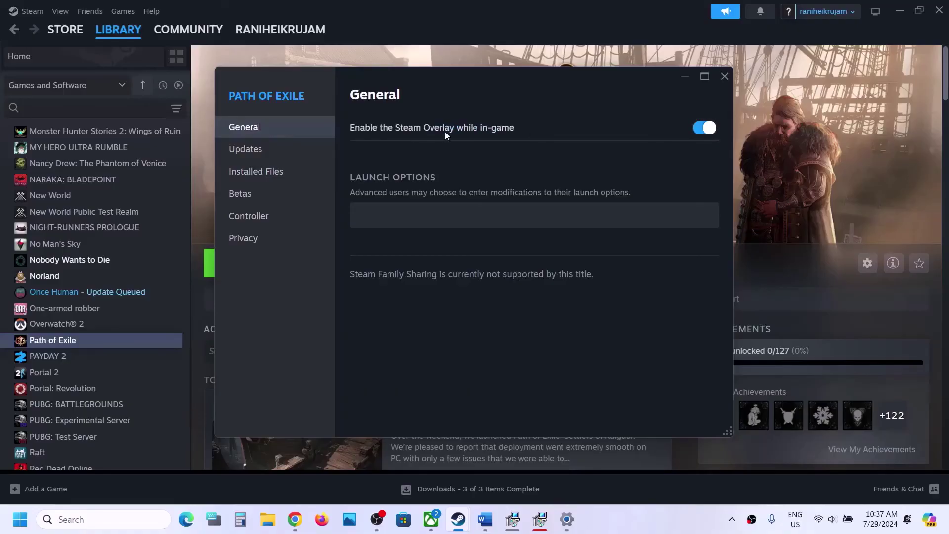
click(700, 128)
click(724, 77)
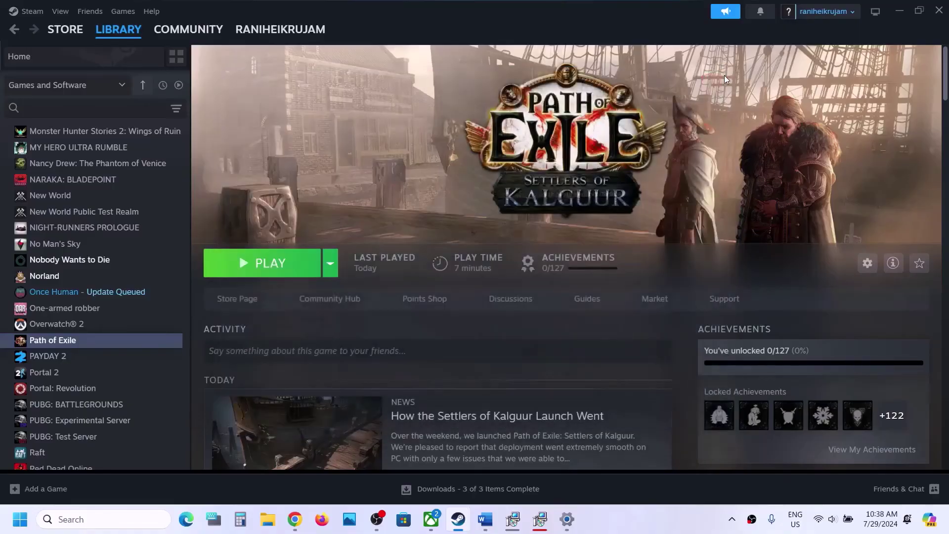
Switch to the Word document and highlight Step 10's "close all the overlay apps" instruction and the "GeForce Experience" example
click(487, 519)
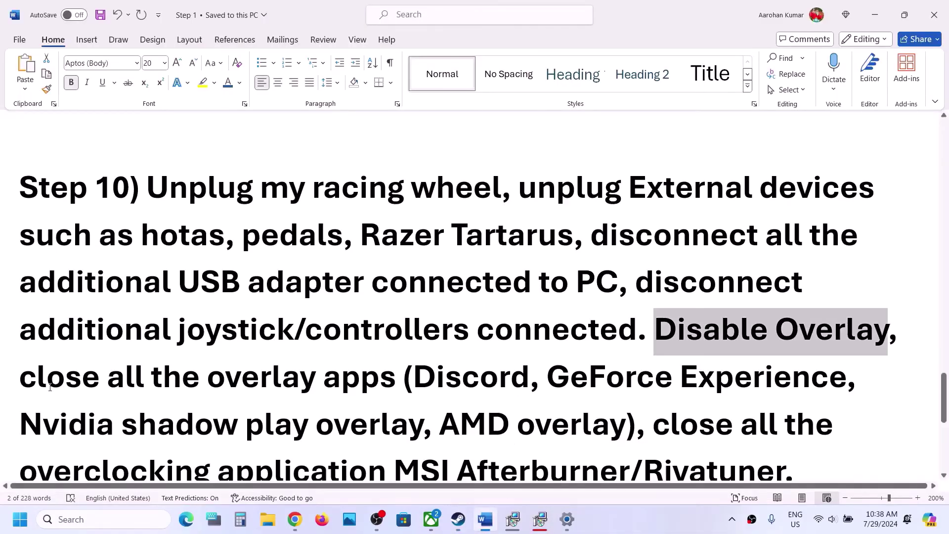
drag(44, 383, 321, 382)
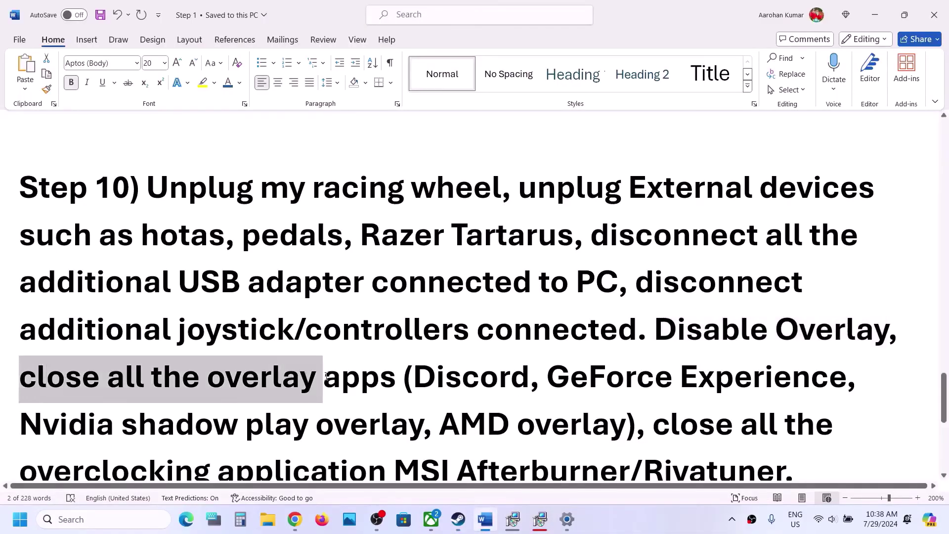
click(412, 377)
drag(412, 377, 759, 368)
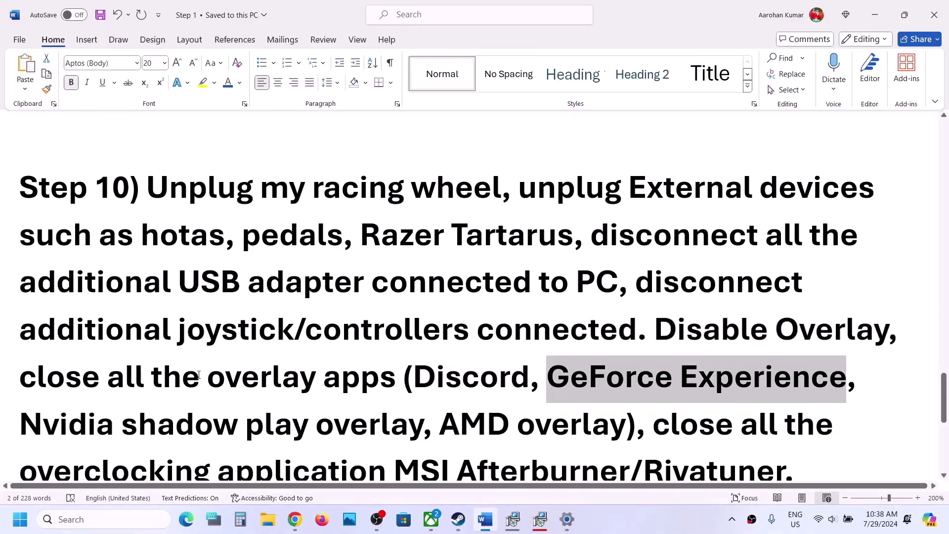
drag(21, 380, 403, 381)
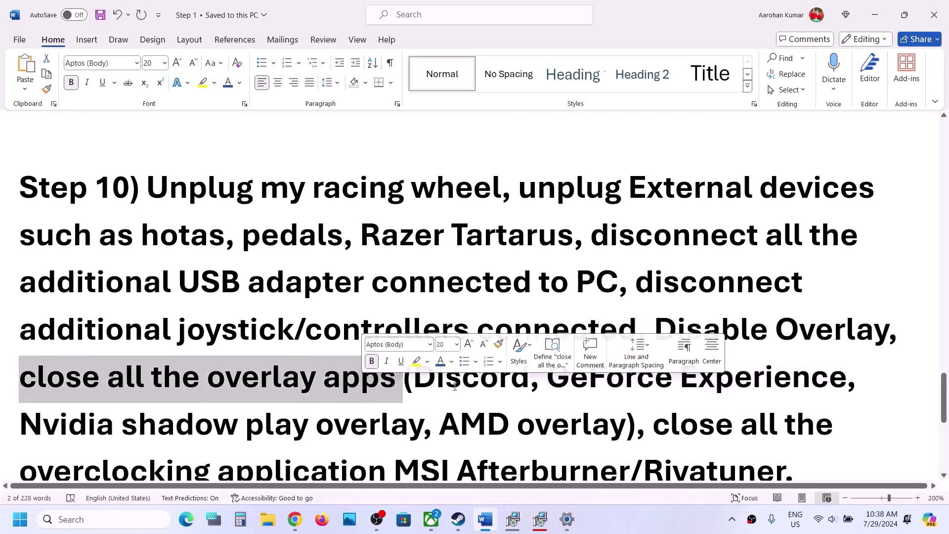
Highlight Step 10's instructions to close the overclocking application MSI Afterburner/Rivatuner and to perform a "Cleanboot"
scroll(417, 387, down, 3)
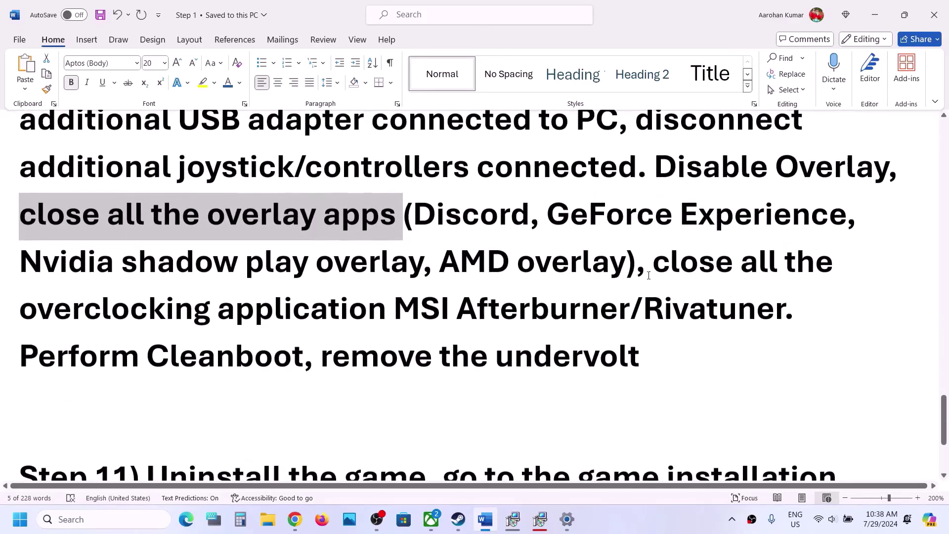
drag(649, 273, 713, 306)
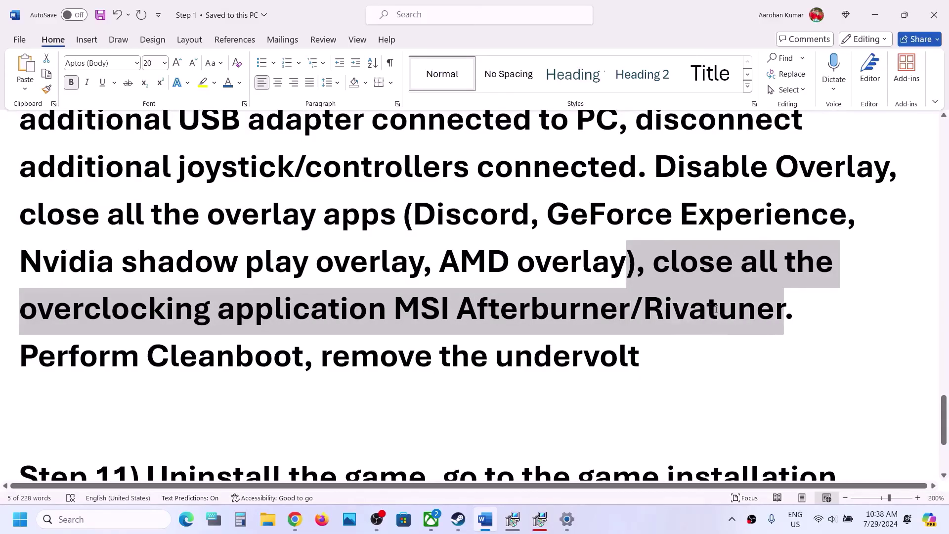
click(718, 309)
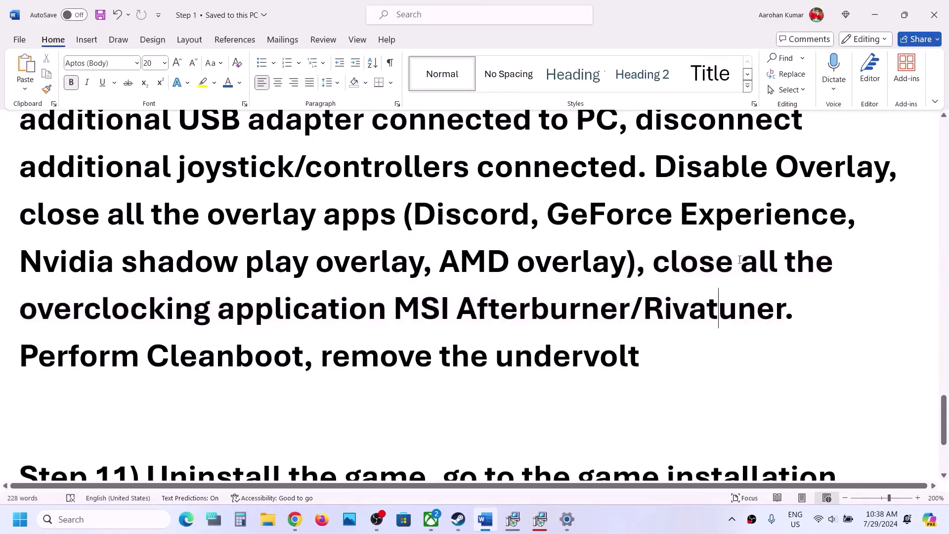
double_click(73, 309)
double_click(700, 257)
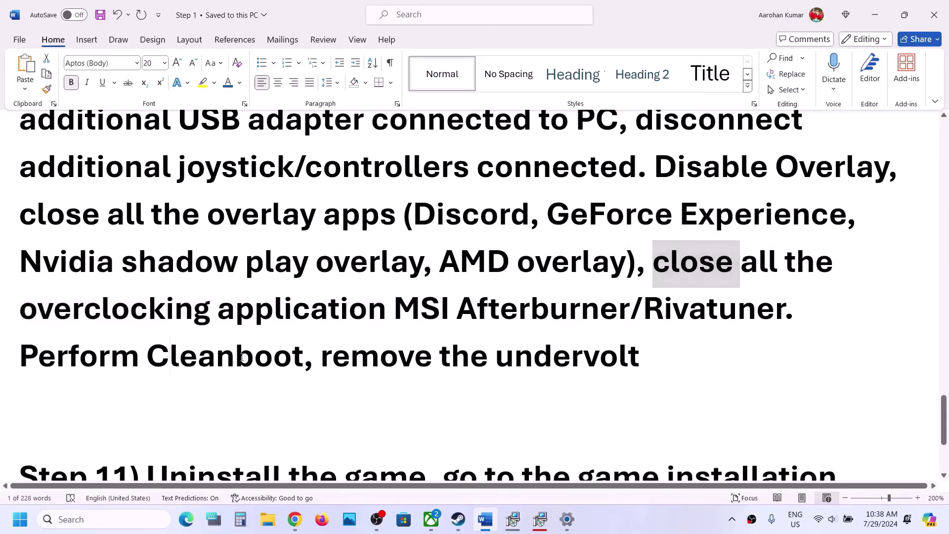
drag(171, 353, 292, 361)
Search Windows for "system Configuration" and open the System Configuration utility
click(94, 521)
text(s)
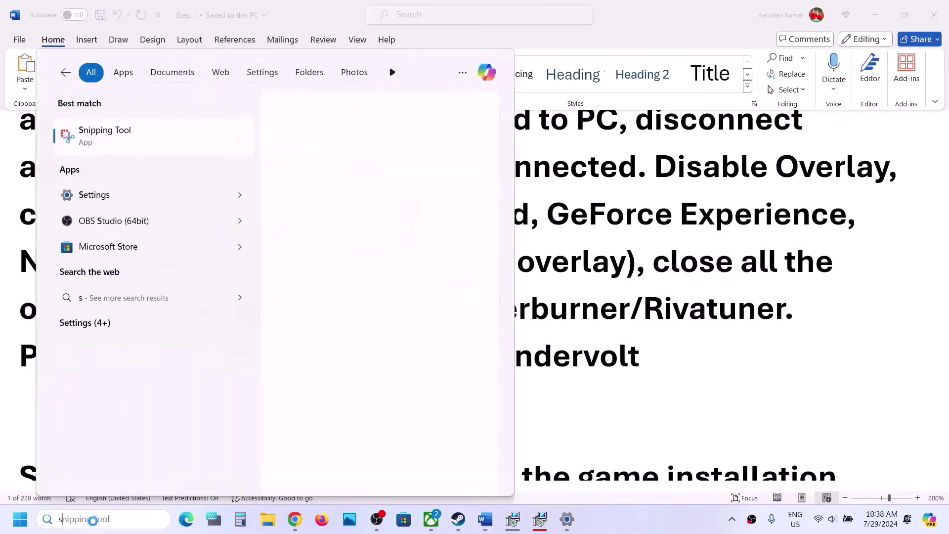
text(ystem Configuration)
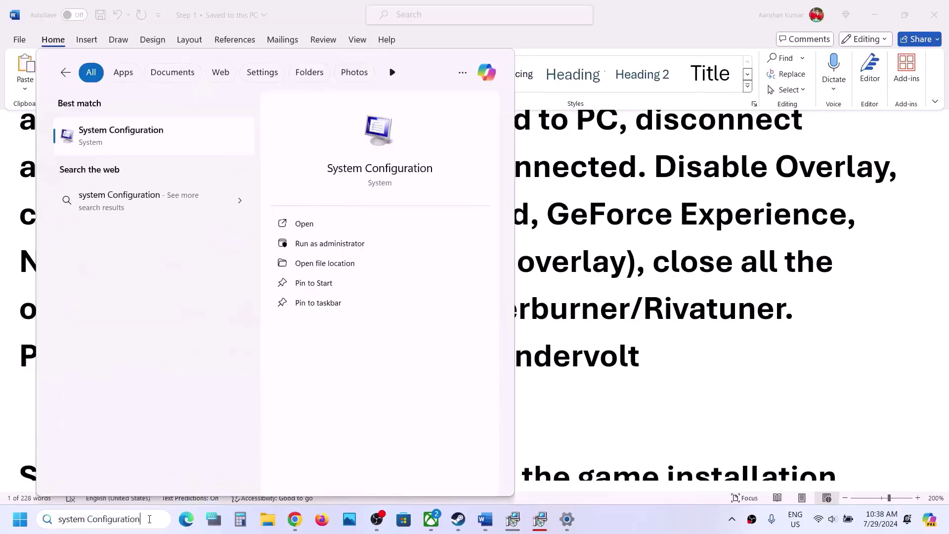
click(111, 130)
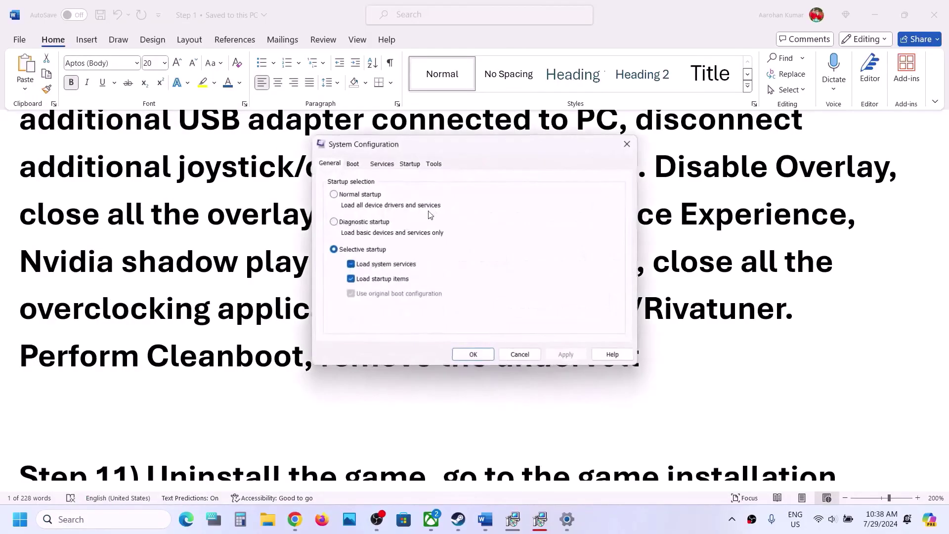
Hide all Microsoft services in System Configuration's list of services and accept the dialog
click(376, 166)
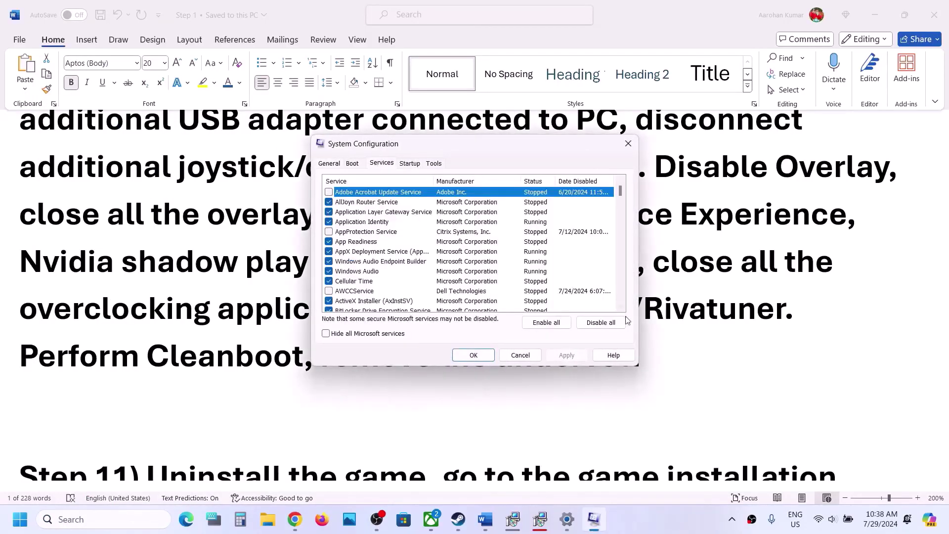
click(383, 336)
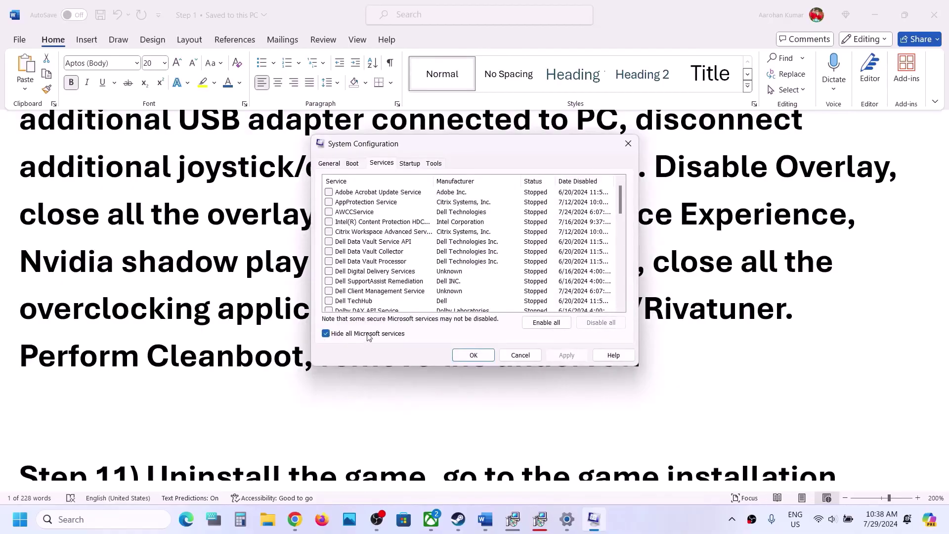
click(327, 334)
click(472, 359)
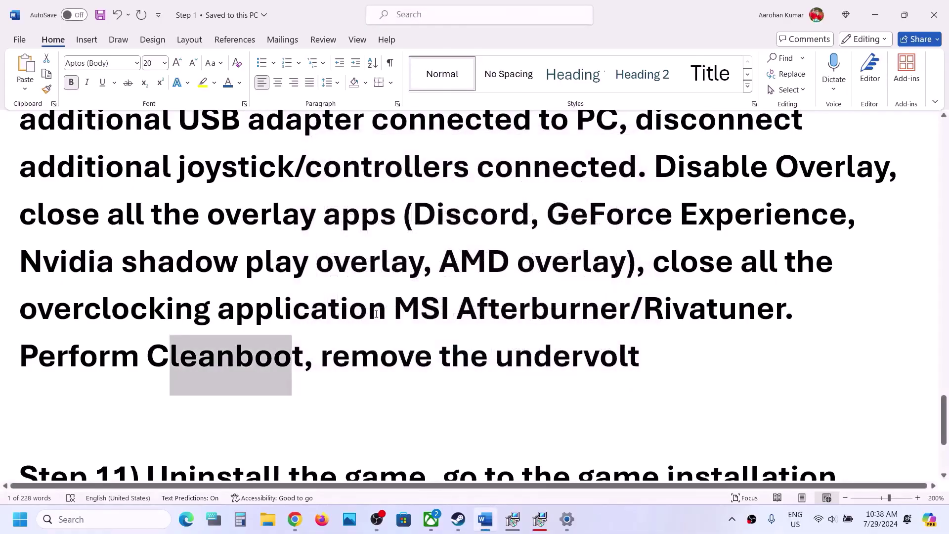
Highlight "remove the undervolt" in Step 10 and the full uninstall and reinstall instruction in Step 11
drag(324, 356, 608, 358)
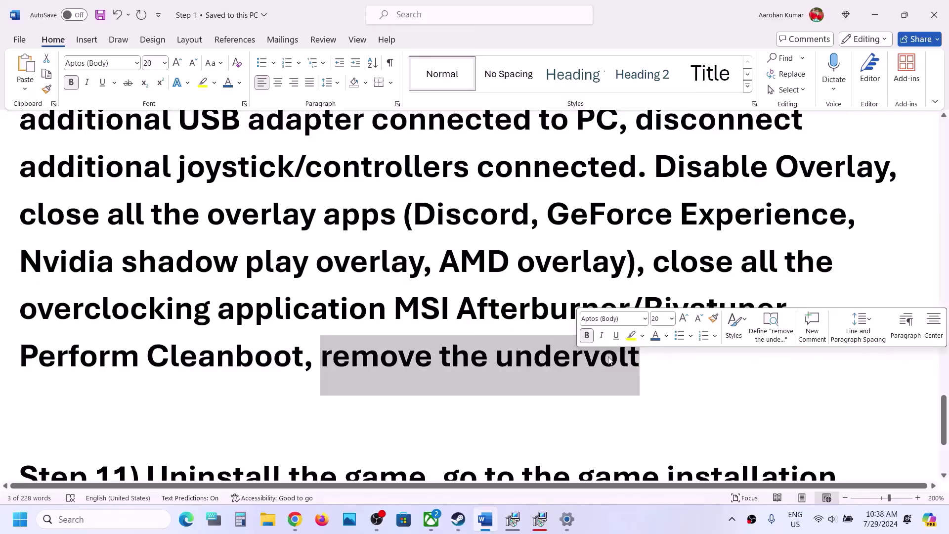
scroll(247, 339, down, 4)
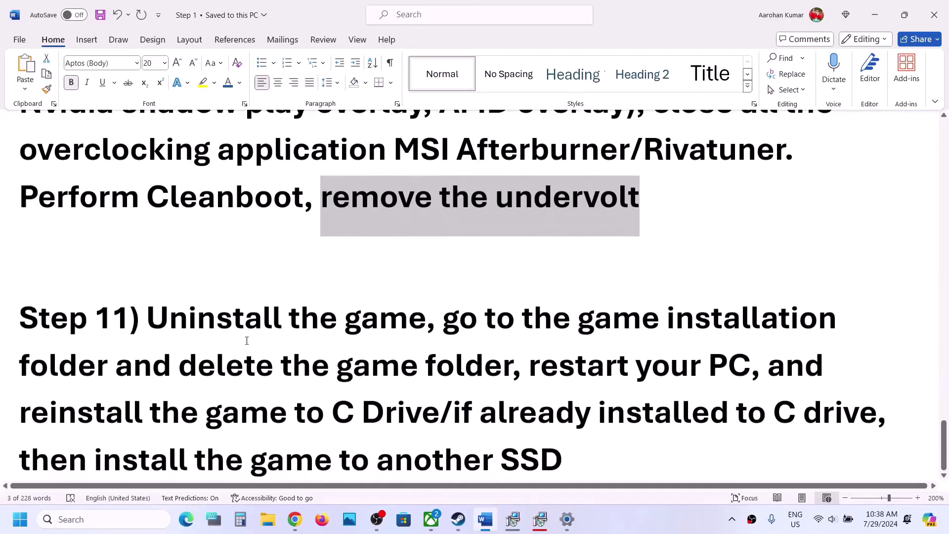
drag(152, 296, 478, 464)
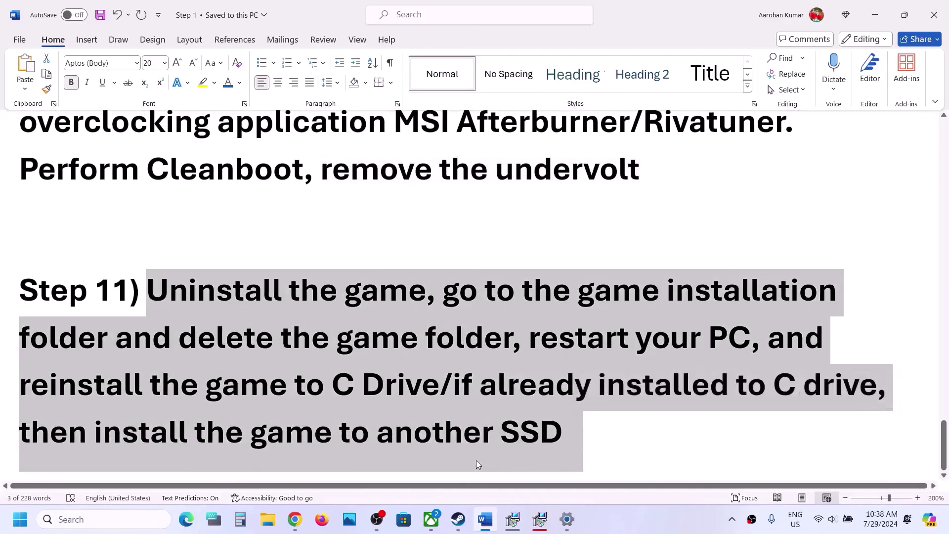
Switch to Steam and show the Uninstall option for Path of Exile, closing it without uninstalling the game
click(458, 519)
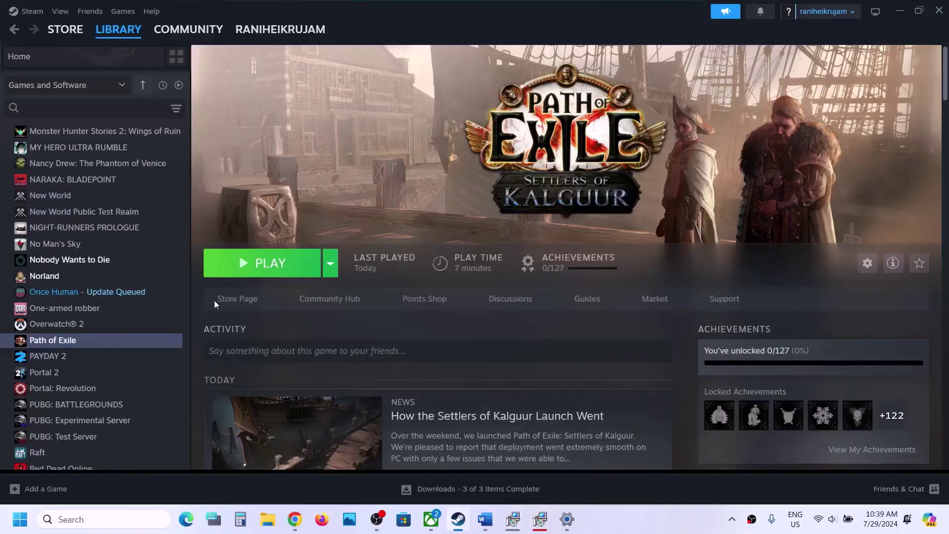
right_click(61, 340)
mouse_move(101, 424)
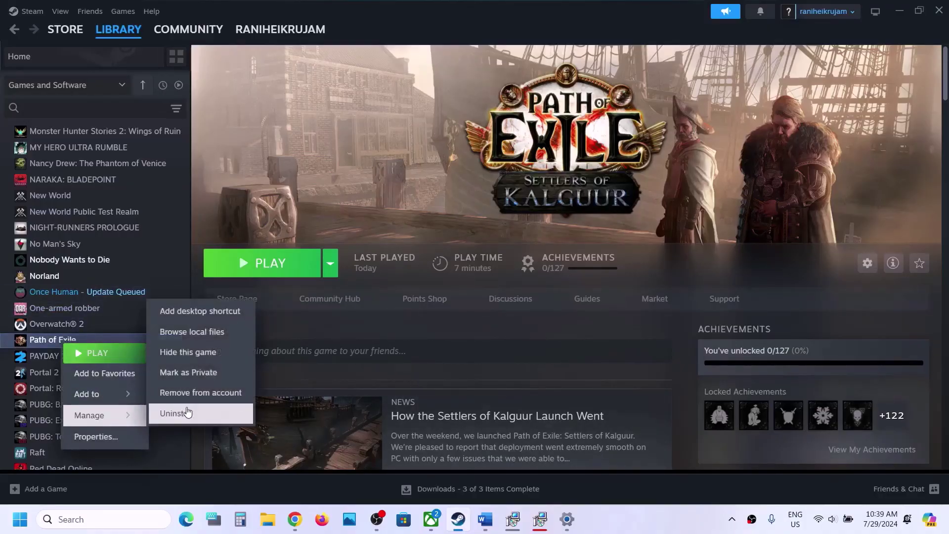
click(428, 231)
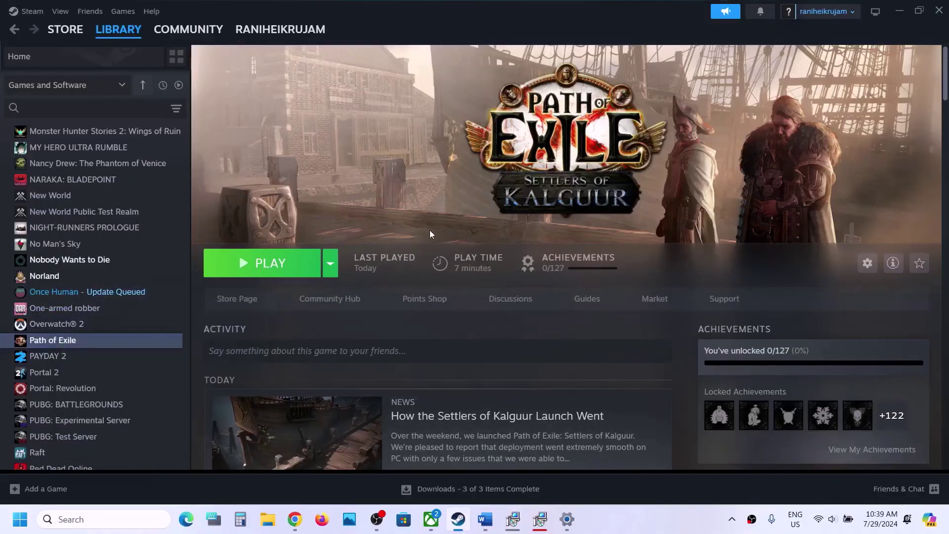
Return to Step 11 in the Word document and deselect its highlighted text
click(485, 519)
click(459, 286)
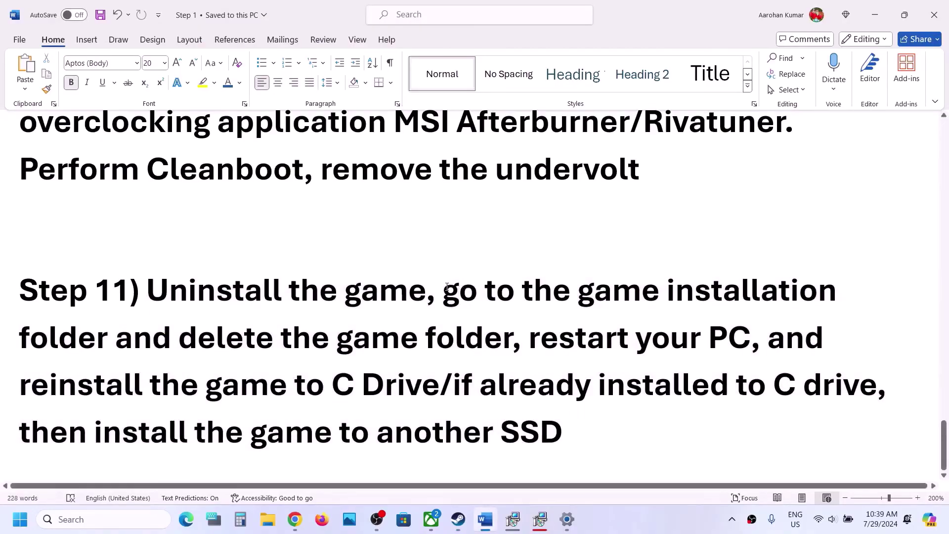